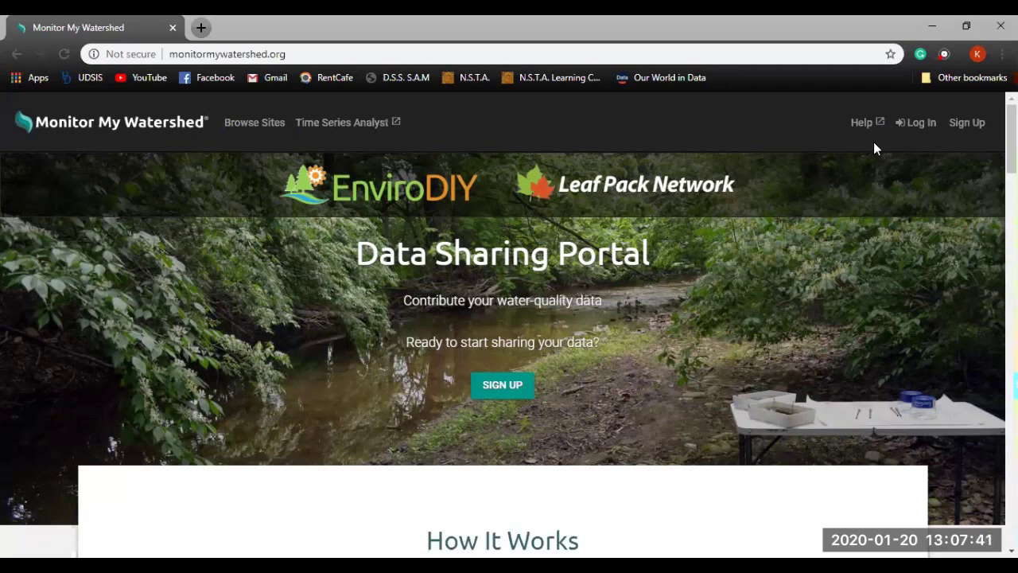
# - Open the account sign-up page and review the fields of its registration form
pyautogui.click(960, 124)
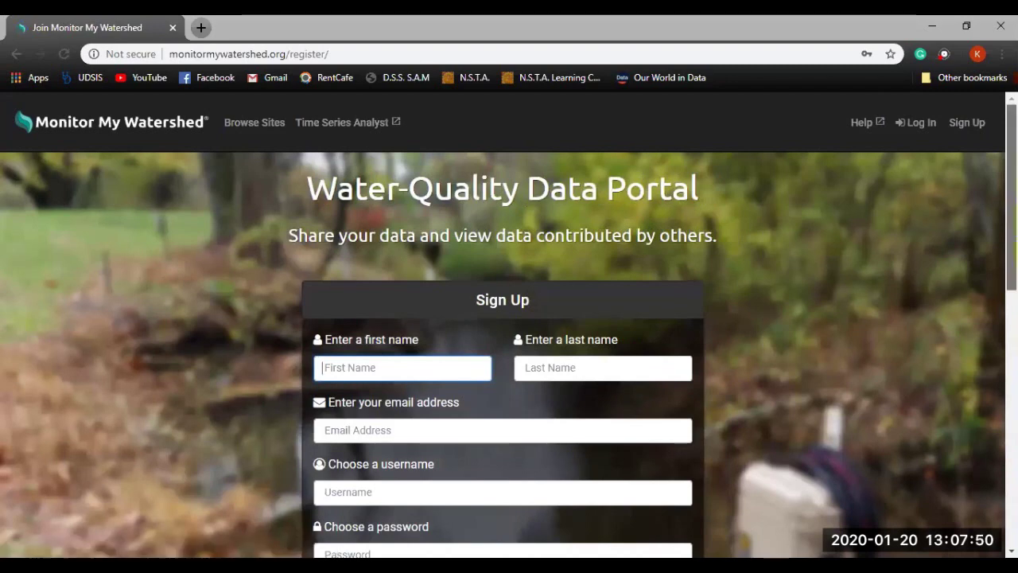
pyautogui.scroll(-2, 478, 259)
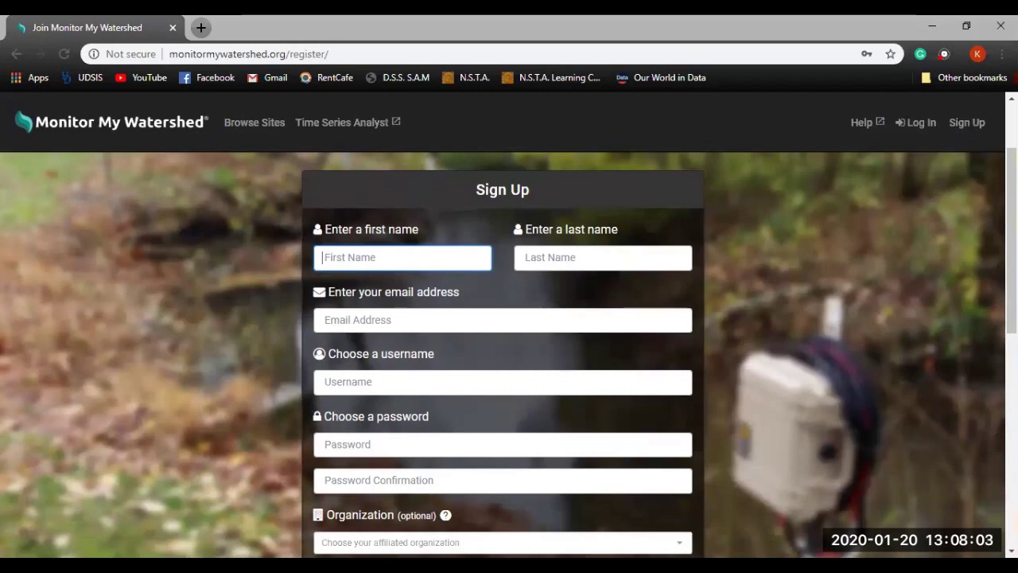
pyautogui.scroll(-3, 510, 355)
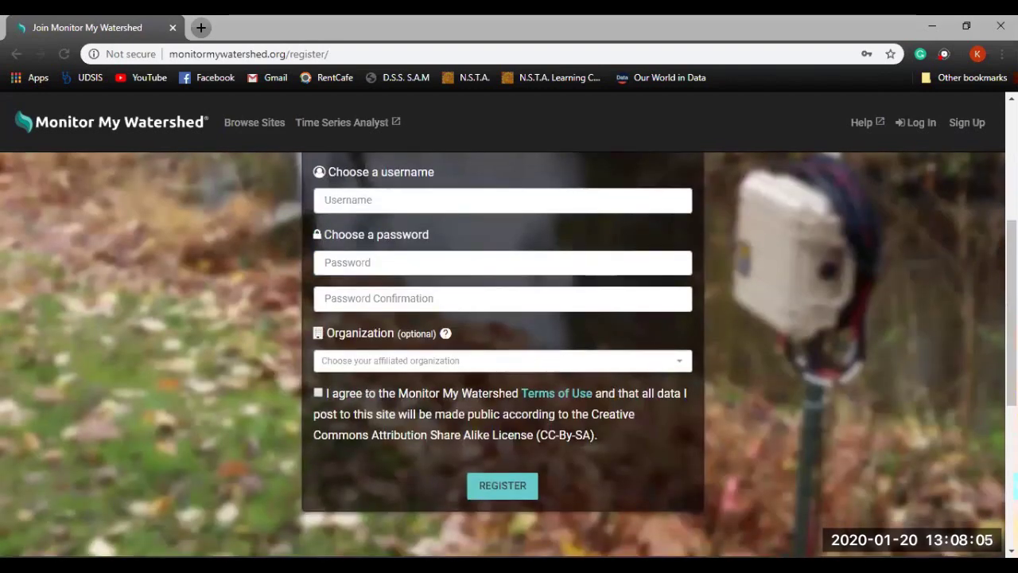
# - Look through the list of affiliated organizations on the sign-up form and return to its beginning
pyautogui.click(680, 362)
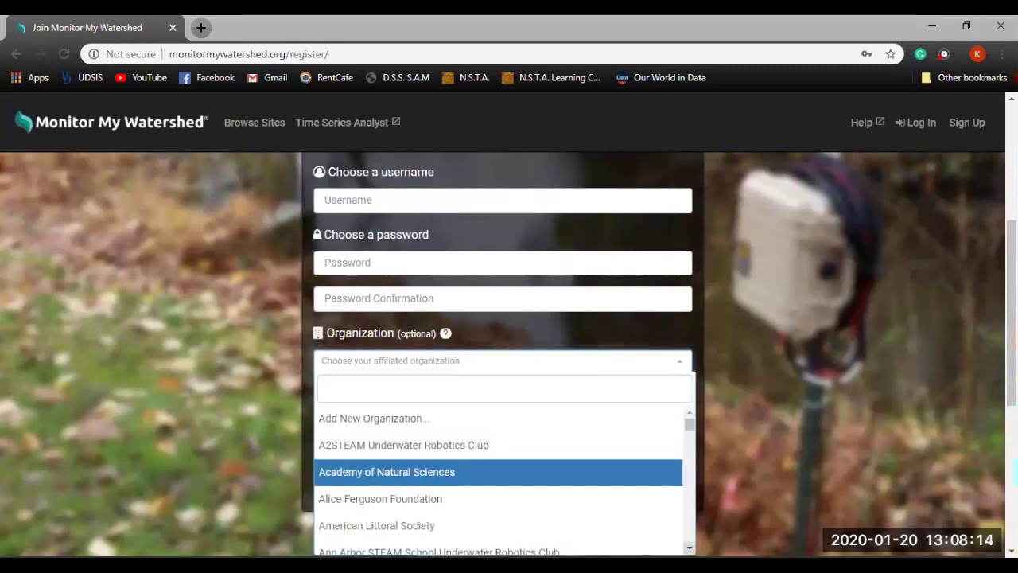
pyautogui.scroll(-1, 498, 477)
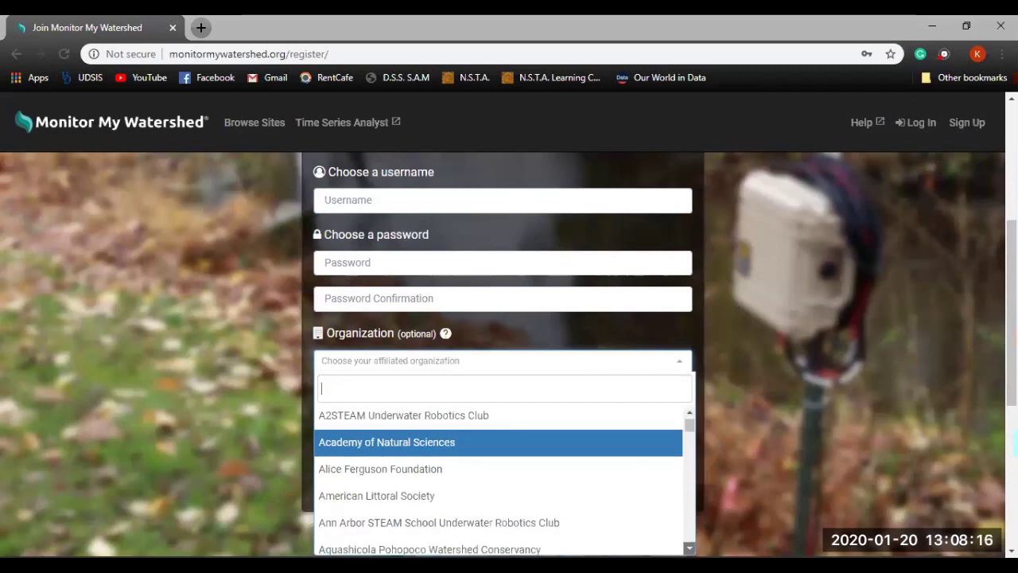
pyautogui.scroll(-2, 498, 478)
pyautogui.scroll(-2, 498, 477)
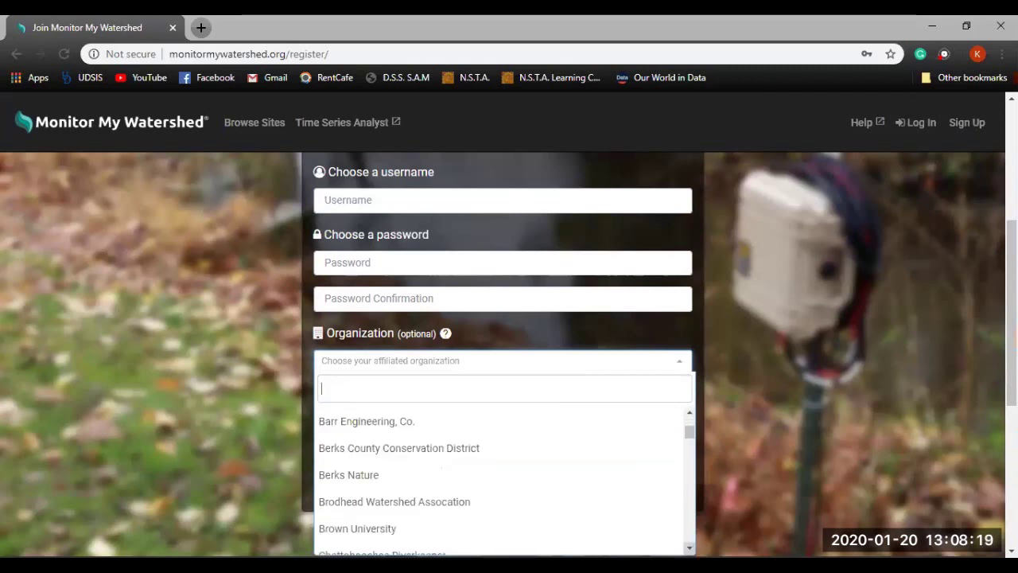
pyautogui.scroll(-2, 498, 478)
pyautogui.scroll(-2, 689, 446)
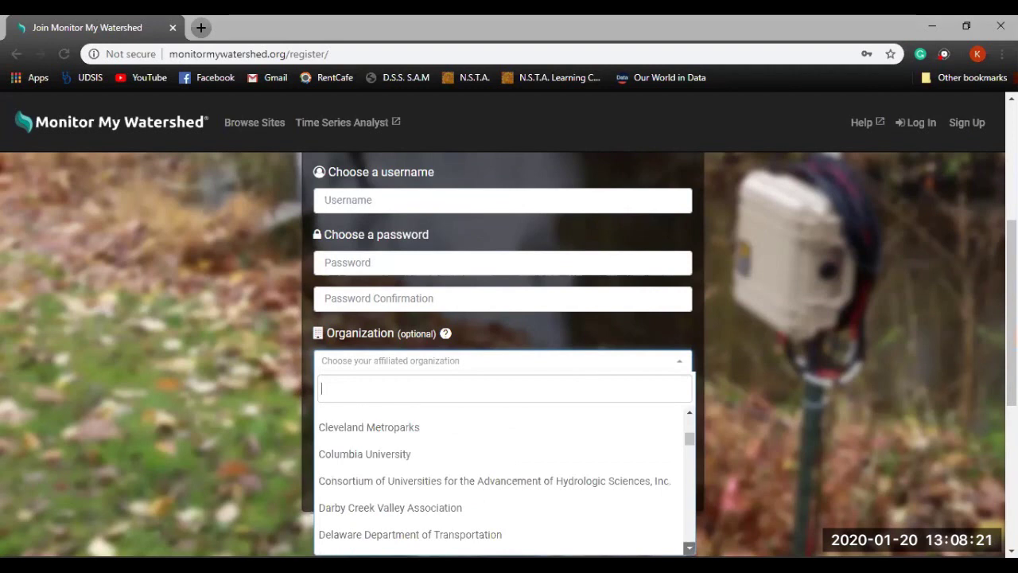
pyautogui.scroll(-1, 689, 445)
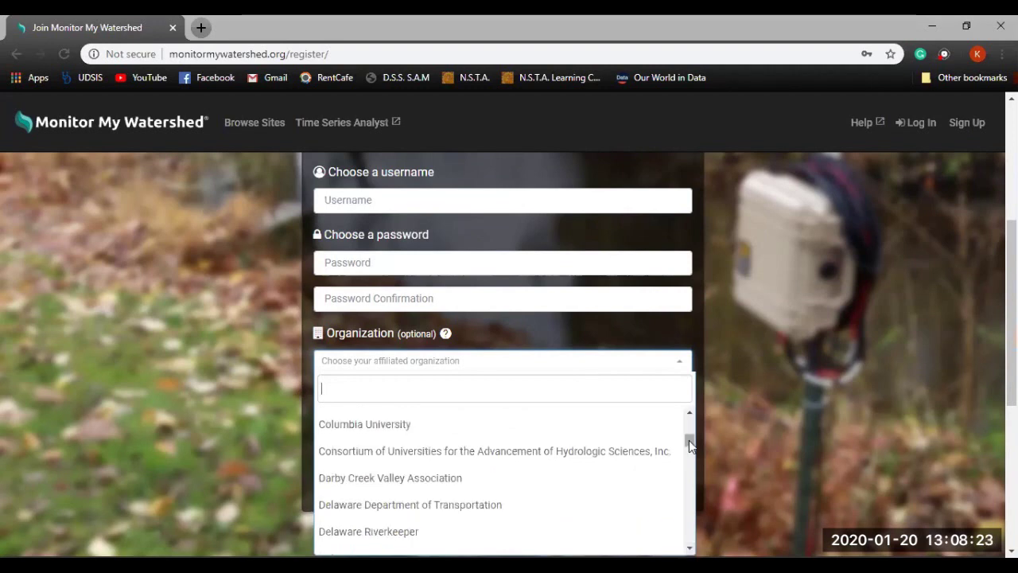
pyautogui.moveTo(689, 430); pyautogui.dragTo(689, 413)
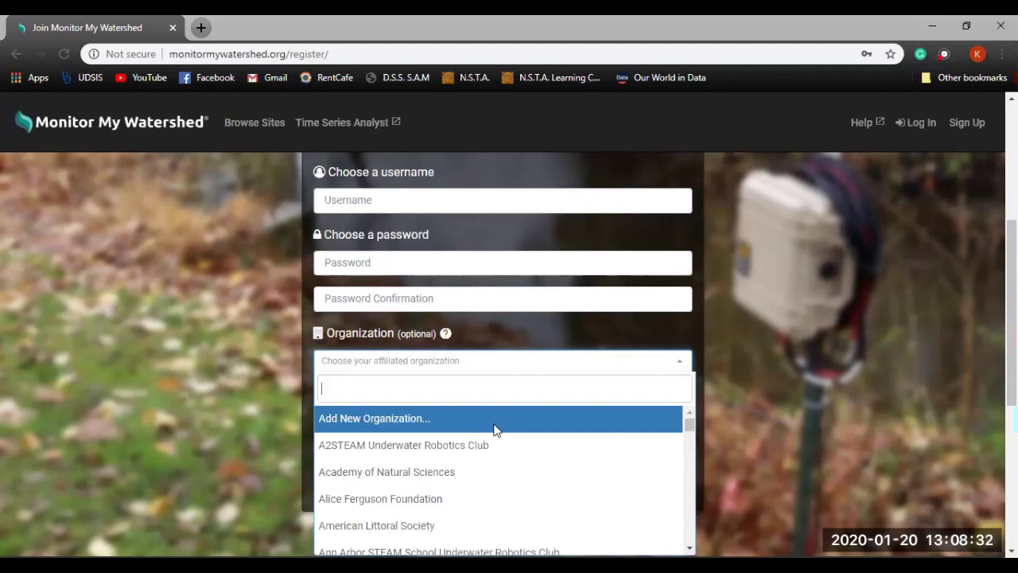
# - View the form for adding a new organization and close it without adding one
pyautogui.click(494, 430)
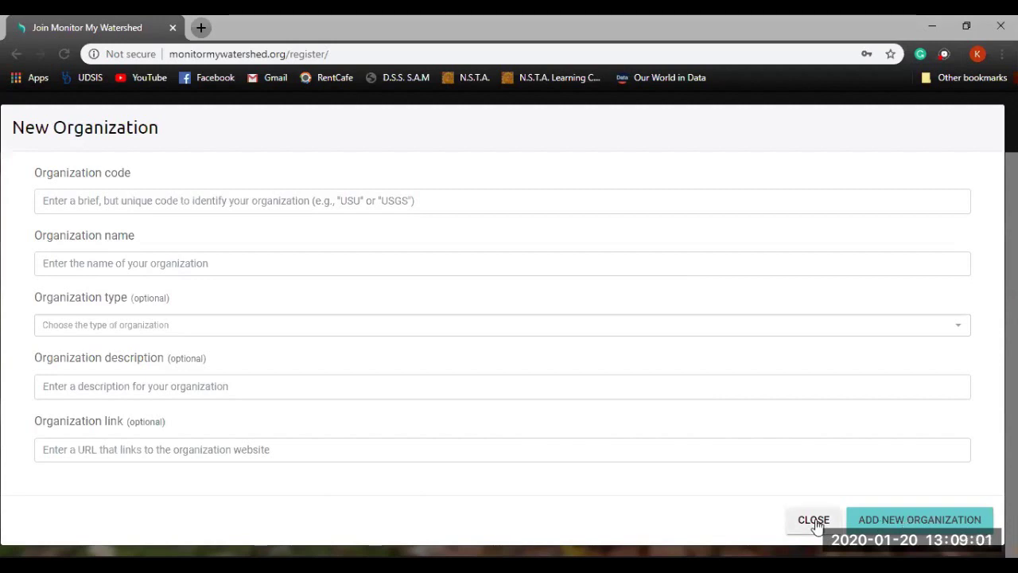
pyautogui.click(810, 522)
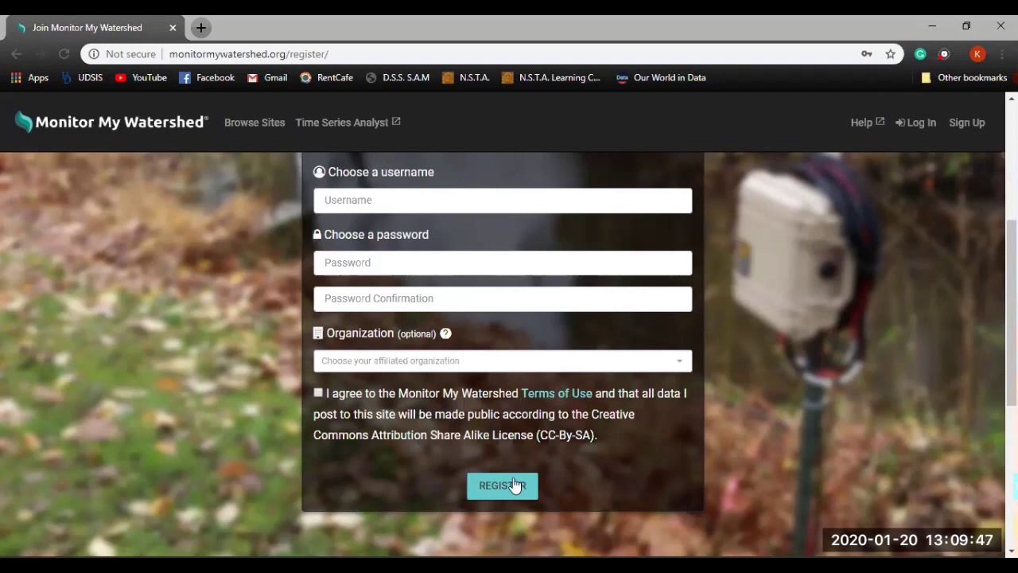
pyautogui.scroll(-1, 515, 485)
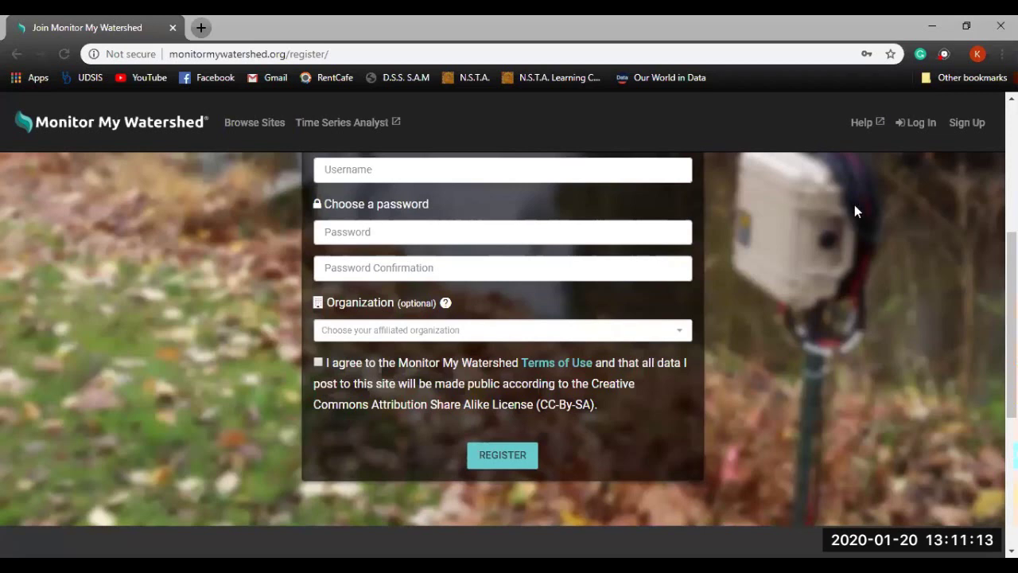
# - Open the log-in page and examine its username and password form
pyautogui.click(905, 130)
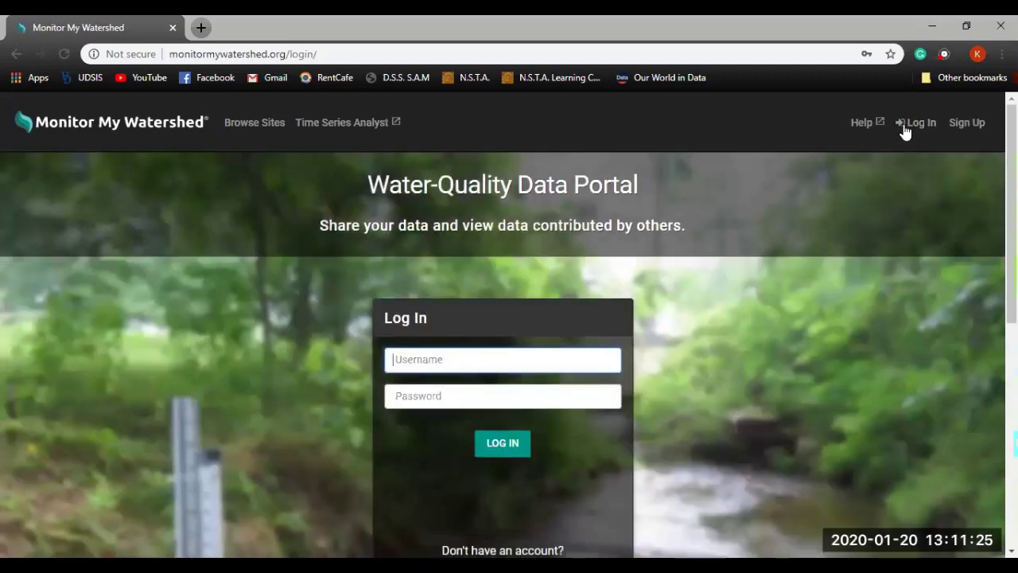
pyautogui.scroll(-1, 905, 132)
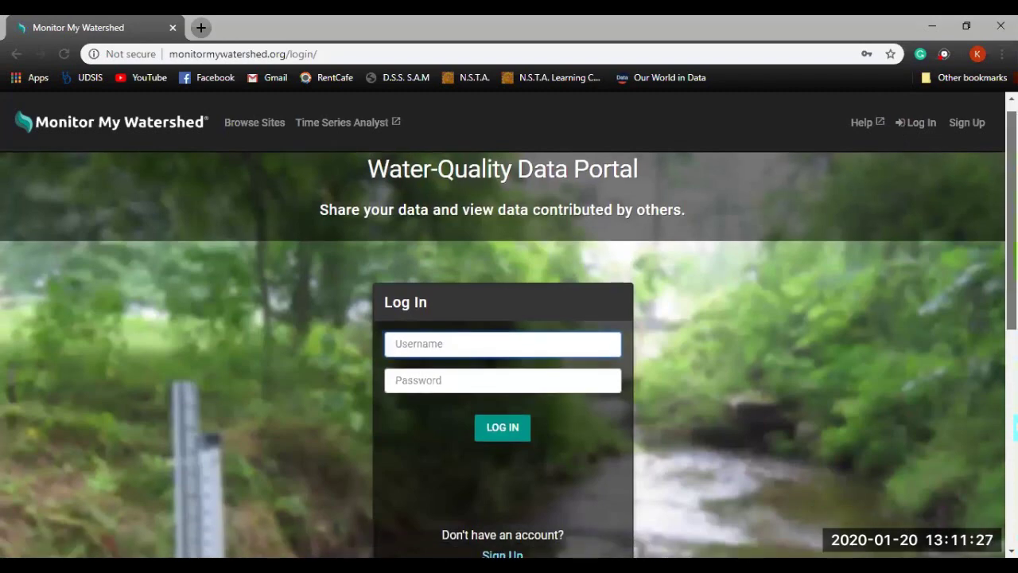
pyautogui.scroll(-1, 509, 334)
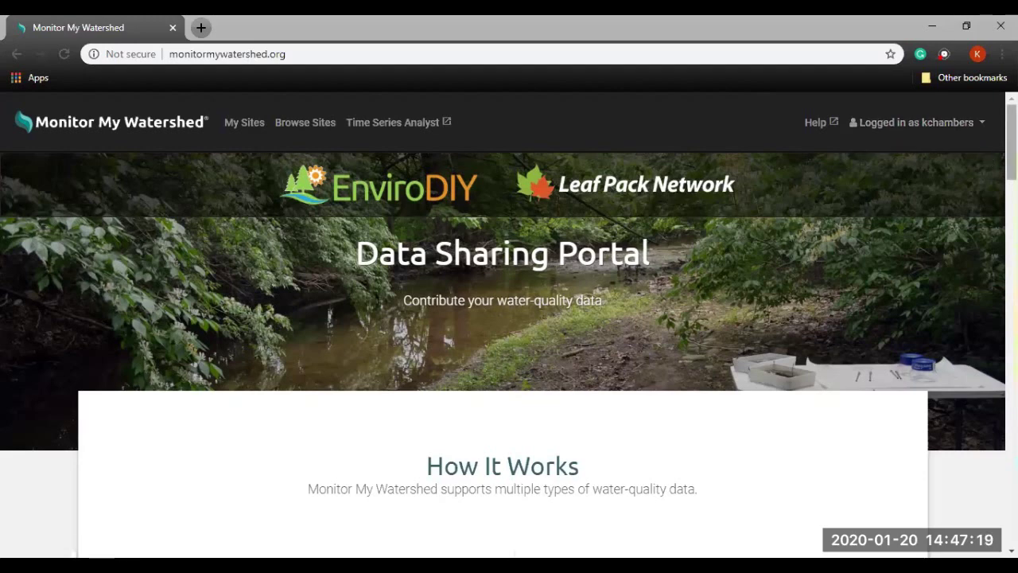
# - Review the home page's How It Works, EnviroDIY, Leaf Pack Network and WikiWatershed Toolkit sections, and return to its beginning
pyautogui.scroll(-1, 502, 319)
pyautogui.moveTo(1011, 146); pyautogui.dragTo(1011, 165)
pyautogui.scroll(-2, 502, 318)
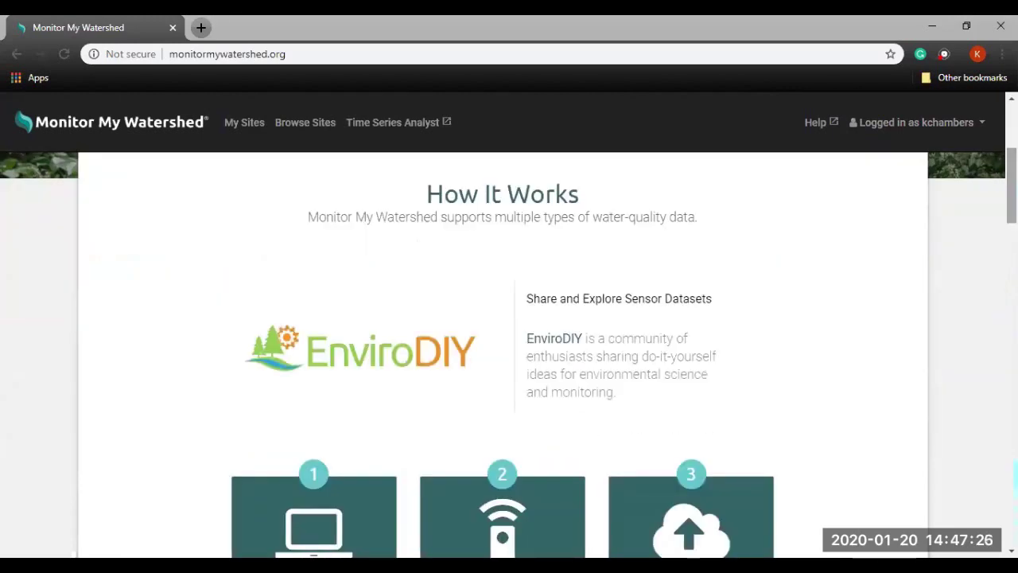
pyautogui.moveTo(1011, 186); pyautogui.dragTo(1012, 285)
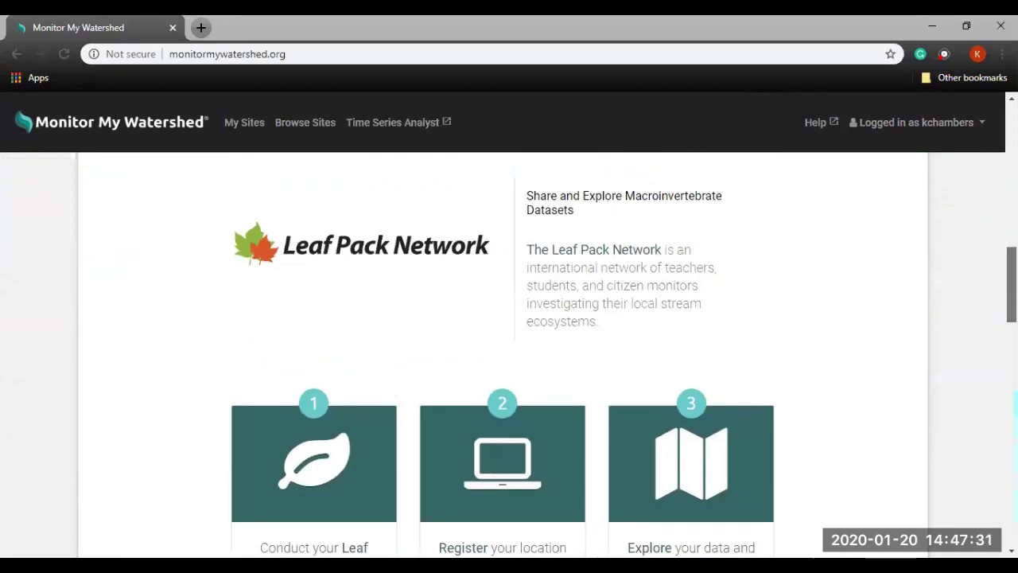
pyautogui.moveTo(1011, 285); pyautogui.dragTo(1011, 386)
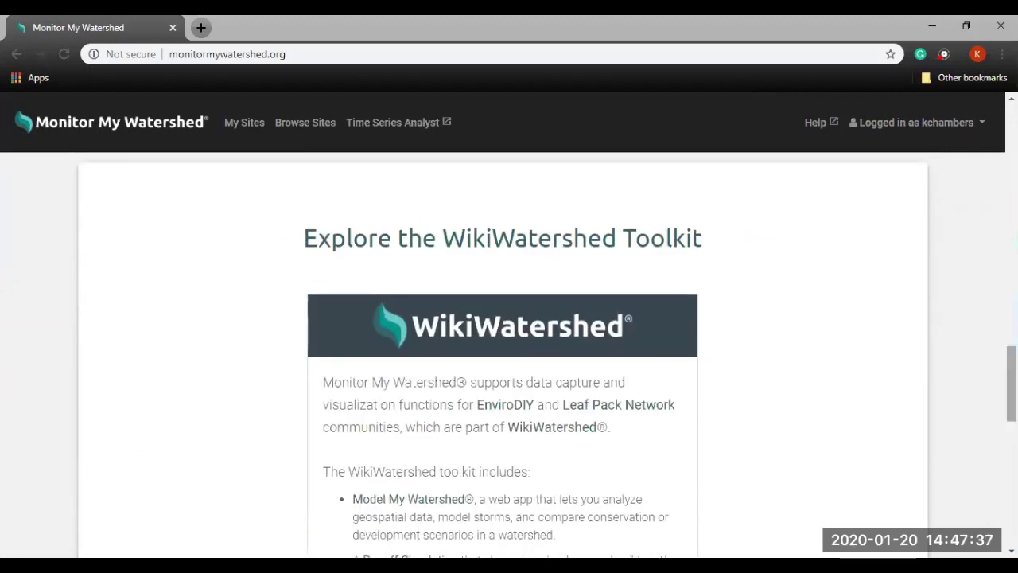
pyautogui.scroll(-3, 510, 358)
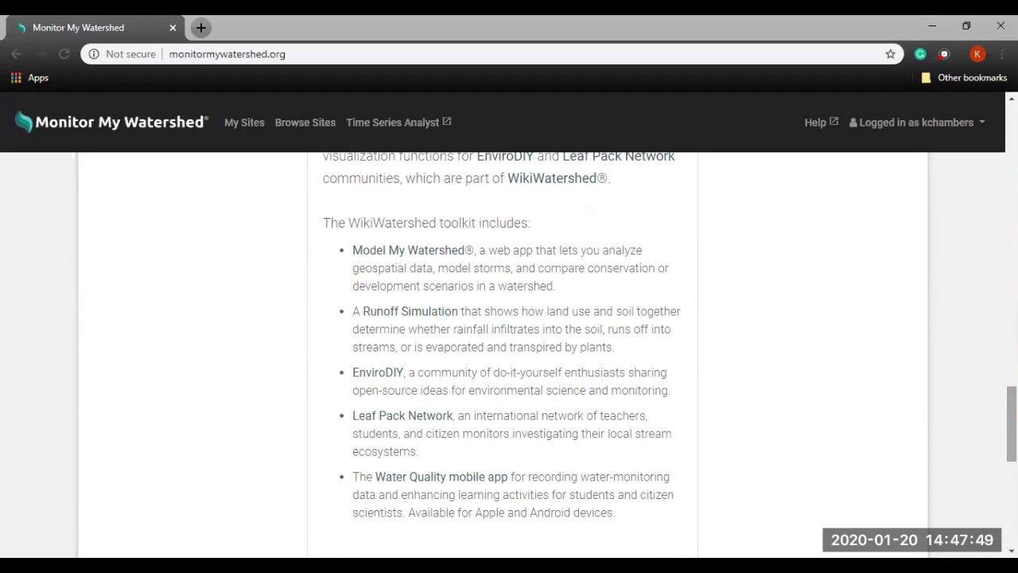
pyautogui.scroll(-3, 509, 354)
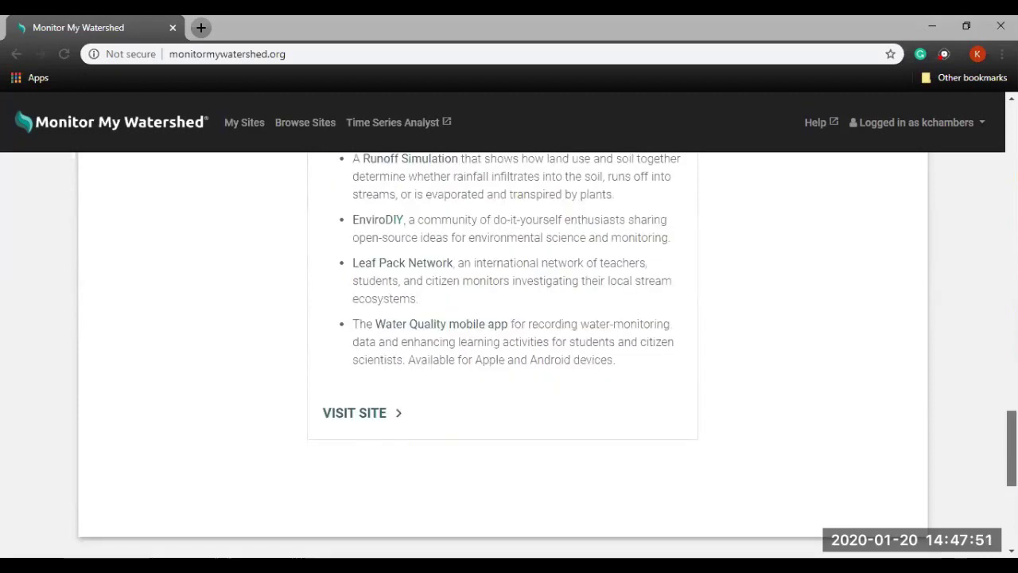
pyautogui.scroll(2, 510, 354)
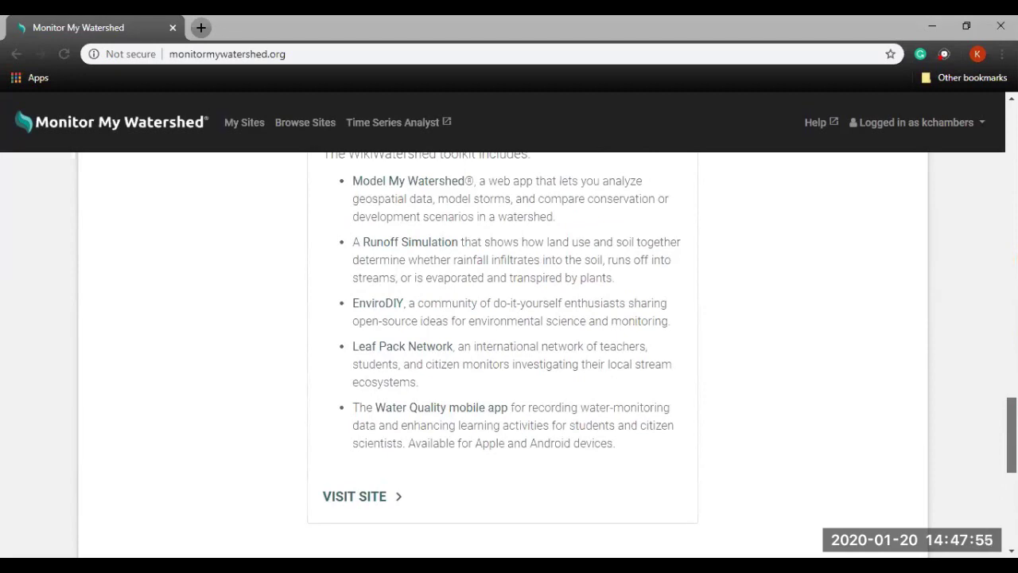
pyautogui.moveTo(1012, 435); pyautogui.dragTo(1012, 141)
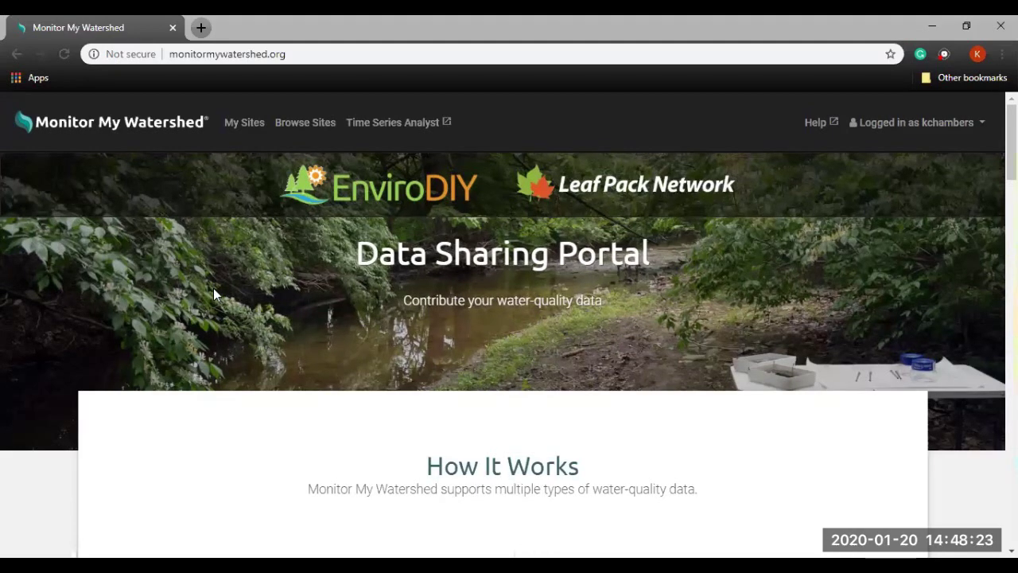
# - Open the My Sites page and review its map legend and the registered and followed sites lists
pyautogui.click(242, 125)
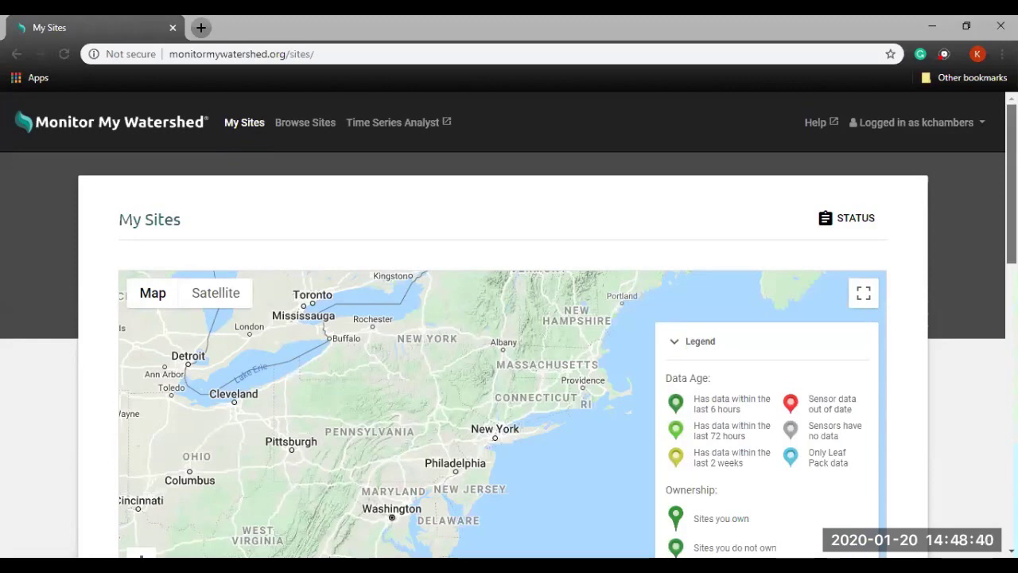
pyautogui.scroll(-1, 509, 355)
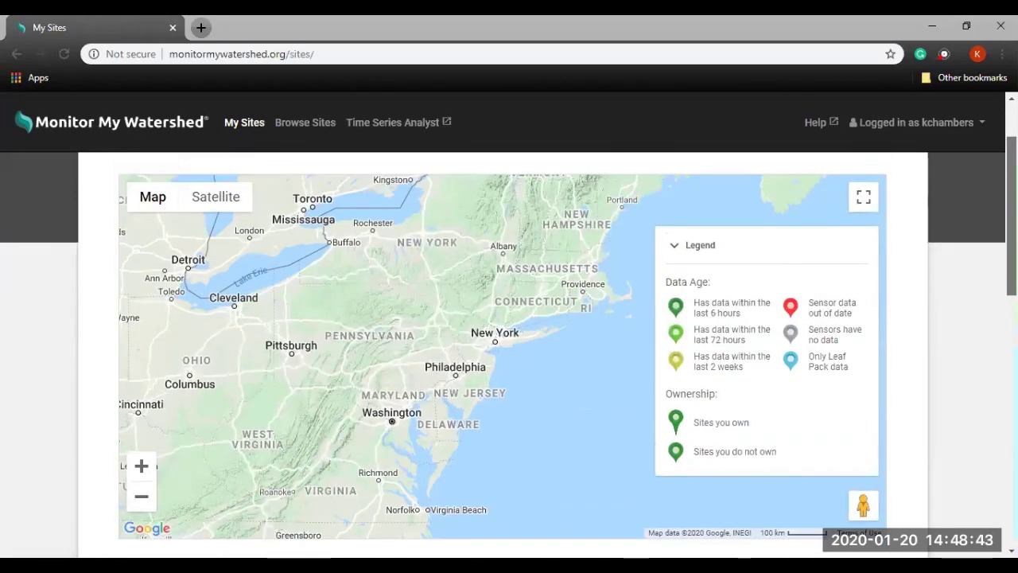
pyautogui.scroll(-1, 510, 355)
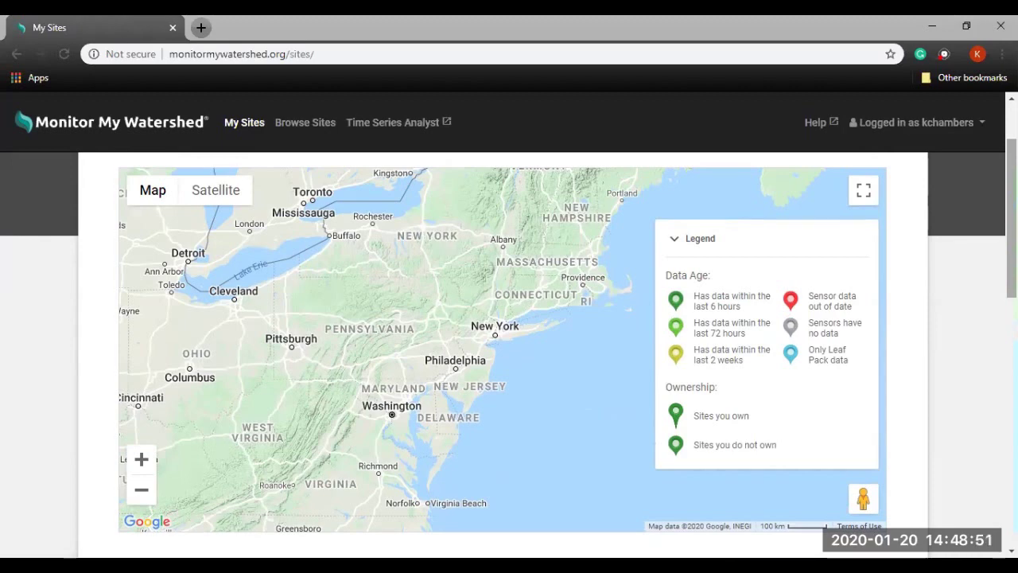
pyautogui.scroll(-5, 503, 335)
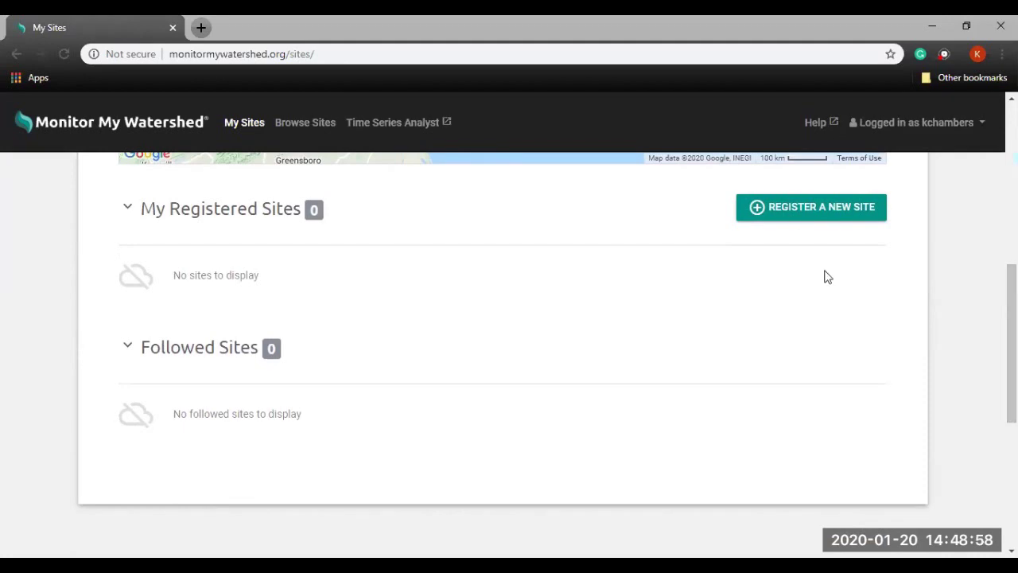
# - Open the form for registering a new site and look over its fields
pyautogui.click(796, 213)
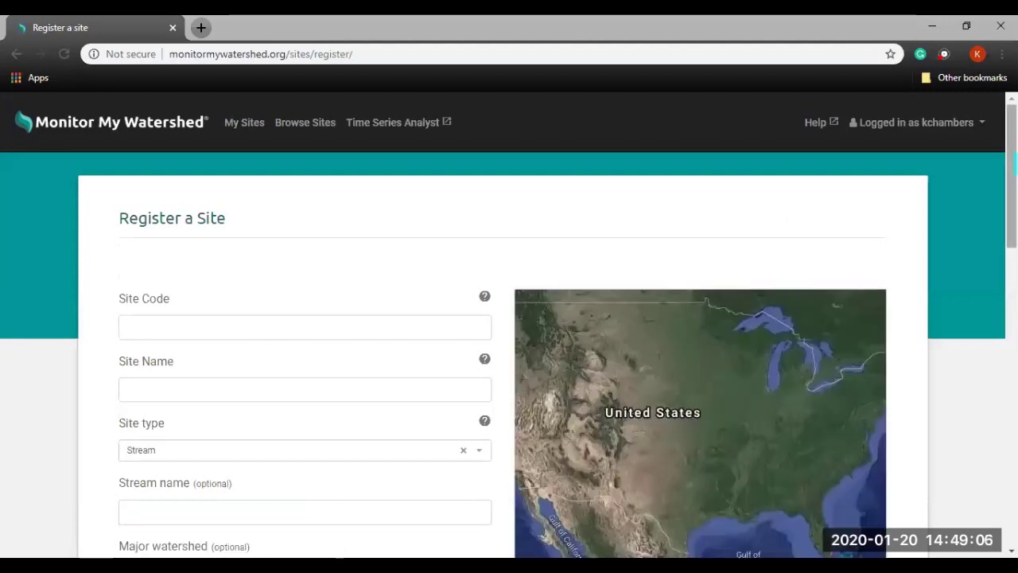
pyautogui.scroll(-2, 503, 355)
pyautogui.scroll(-4, 504, 354)
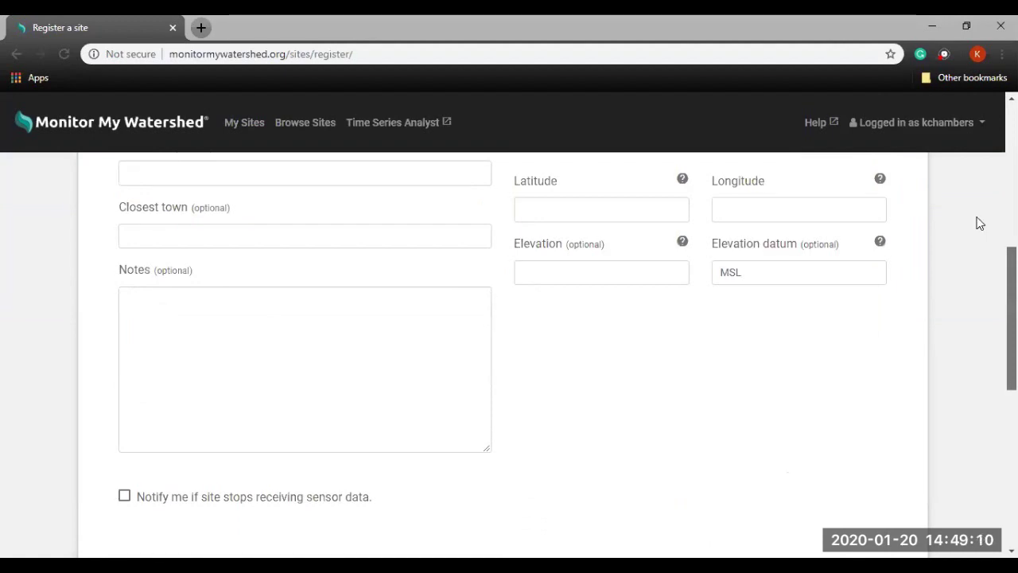
pyautogui.scroll(5, 978, 223)
pyautogui.scroll(-1, 981, 239)
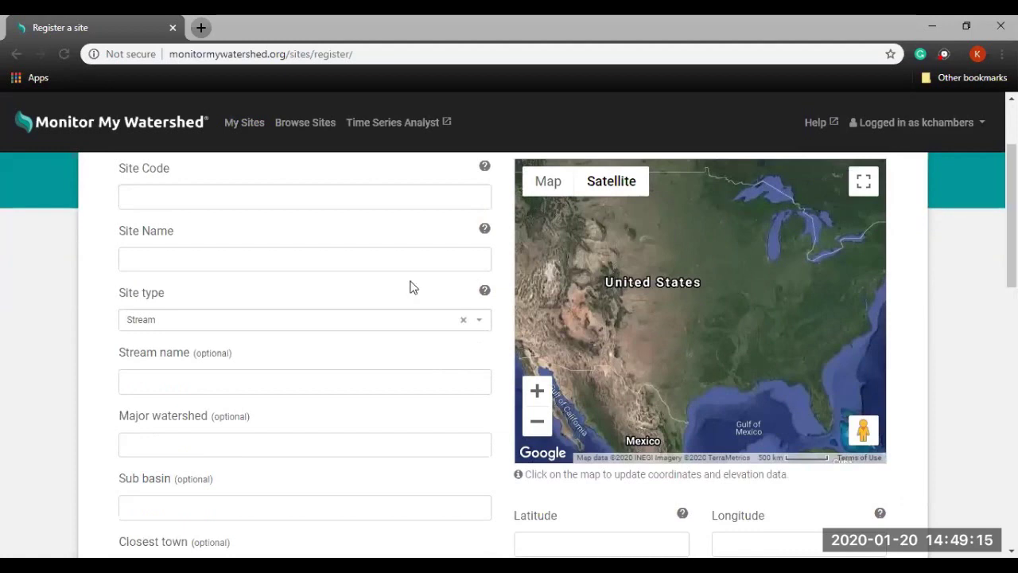
# - View the site type options, leave Stream selected, and examine the remaining location, notes and notification fields of the registration form
pyautogui.click(431, 327)
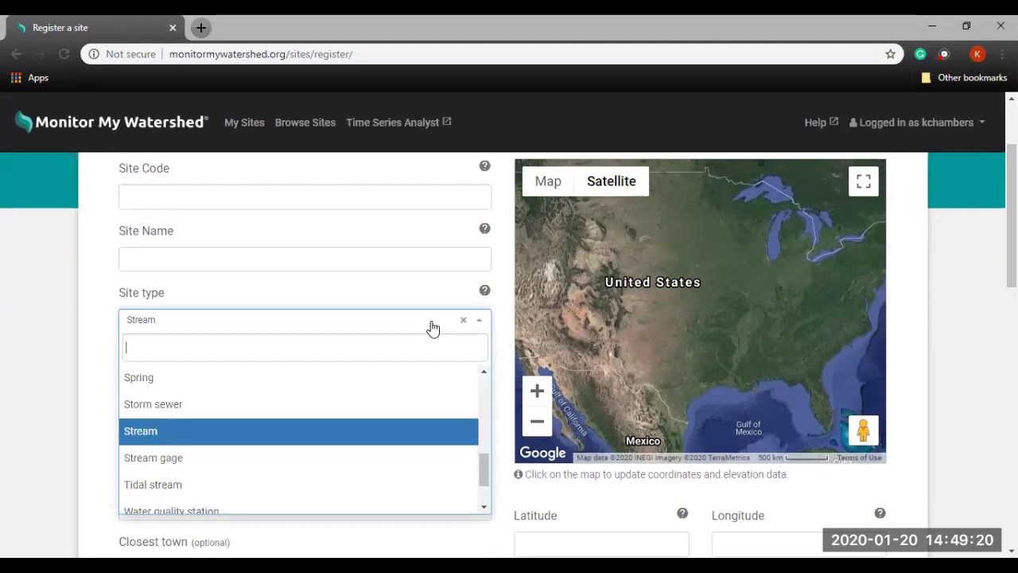
pyautogui.click(980, 236)
pyautogui.scroll(-1, 979, 237)
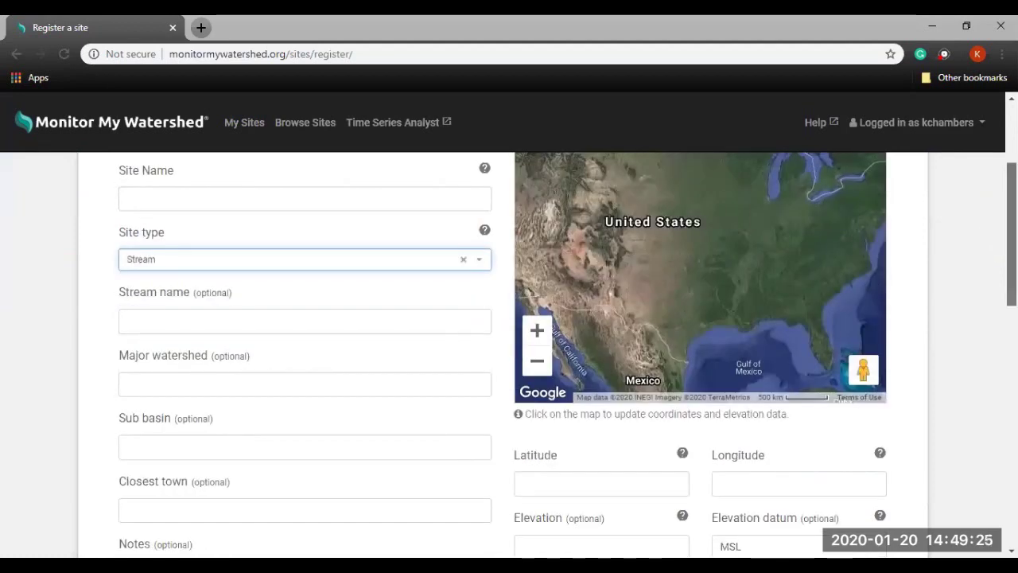
pyautogui.scroll(-1, 566, 354)
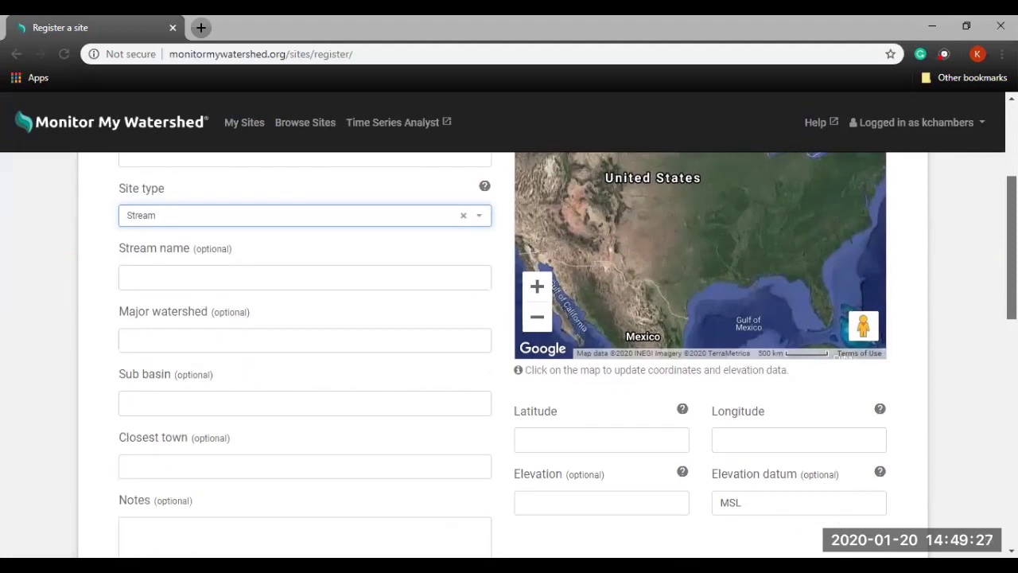
pyautogui.scroll(-1, 509, 354)
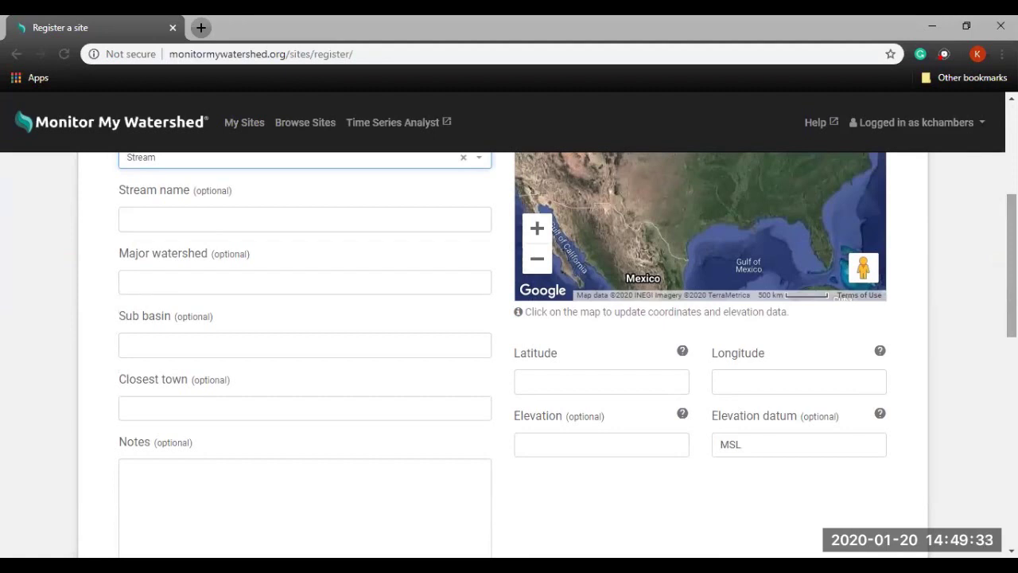
pyautogui.scroll(-3, 509, 354)
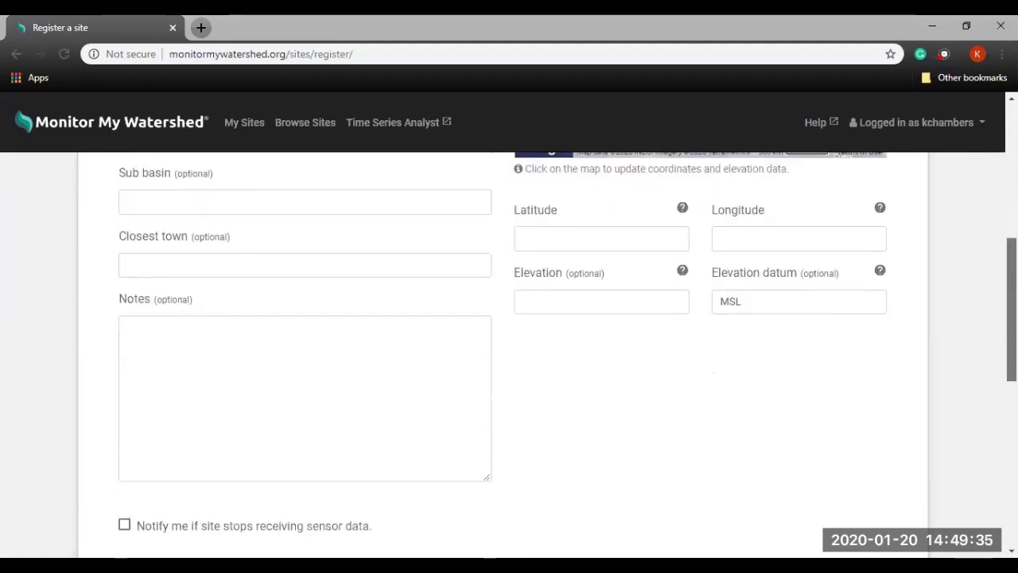
pyautogui.scroll(-1, 509, 354)
pyautogui.scroll(1, 509, 354)
pyautogui.scroll(-1, 509, 354)
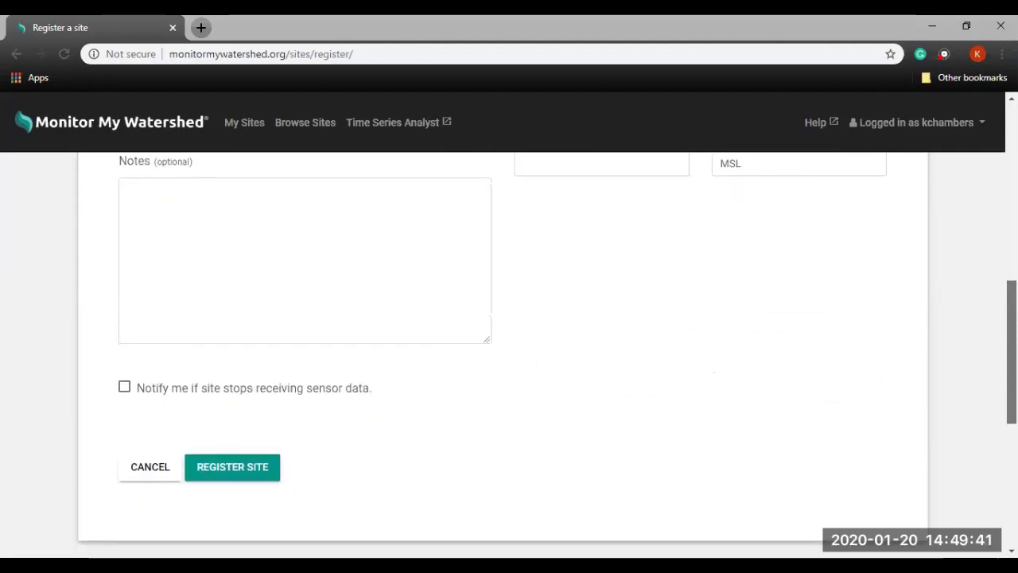
# - Leave the site registration form without submitting it and return to the My Sites page to look it over
pyautogui.scroll(1, 509, 355)
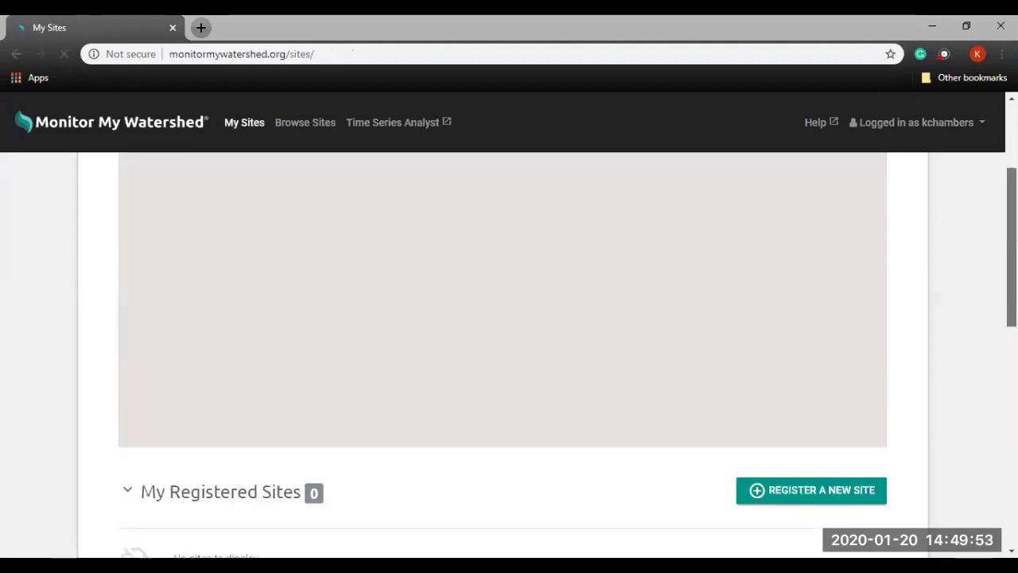
pyautogui.scroll(-3, 509, 354)
pyautogui.scroll(-1, 509, 354)
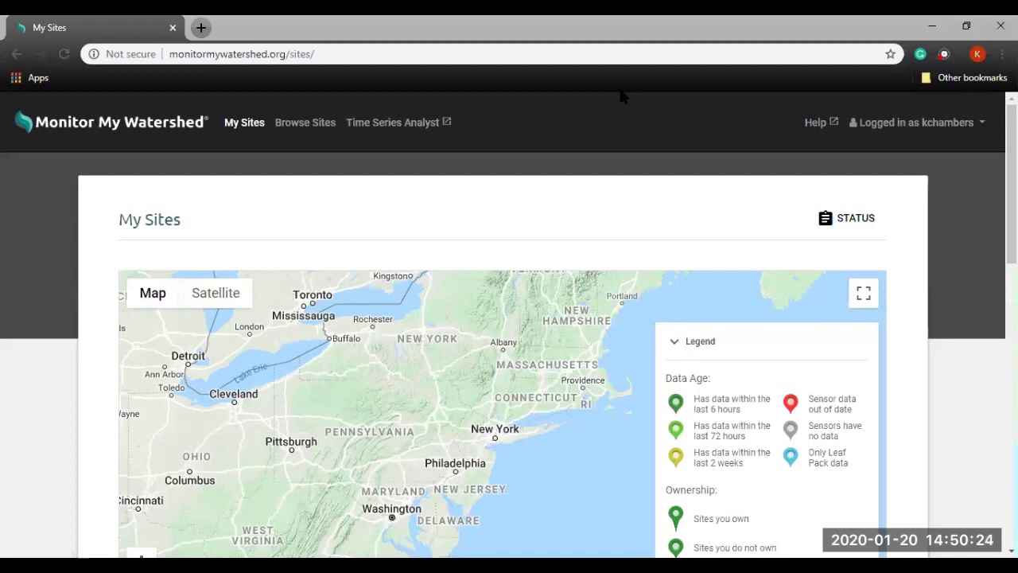
# - Open the Browse Sites page and view the worldwide distribution of registered sites on its map
pyautogui.click(300, 132)
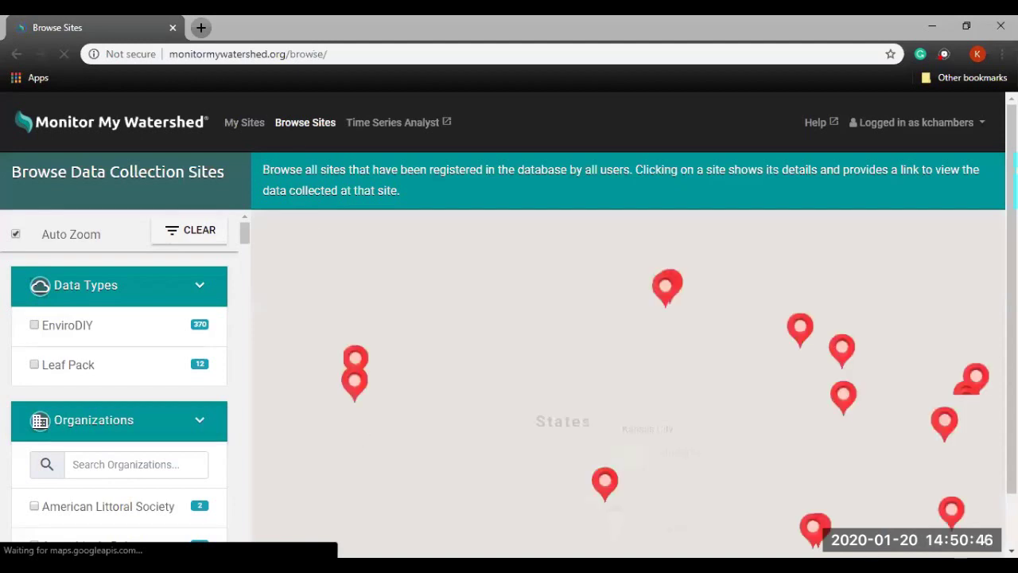
pyautogui.scroll(-1, 360, 437)
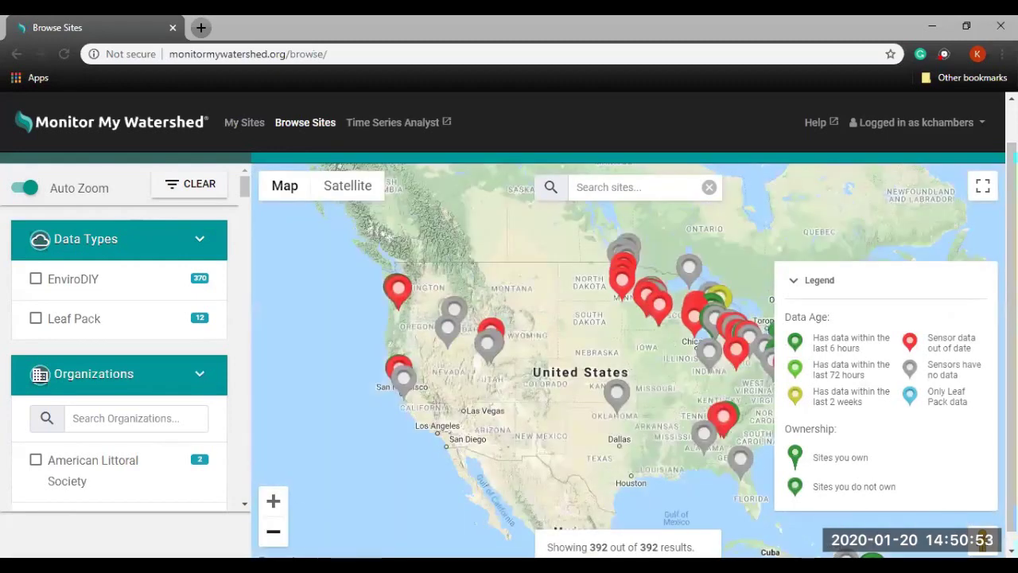
pyautogui.click(273, 531)
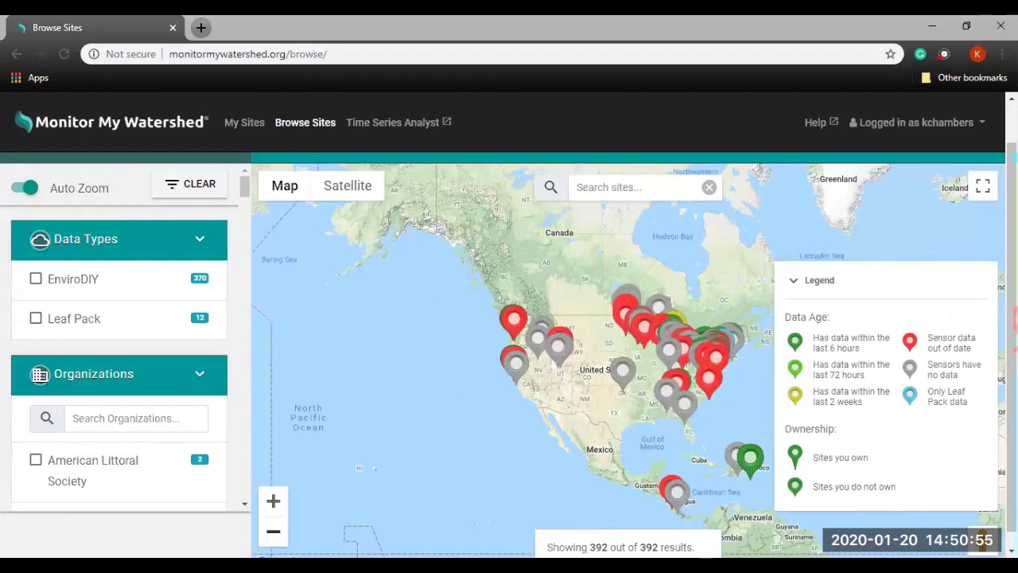
pyautogui.click(273, 531)
pyautogui.click(273, 531)
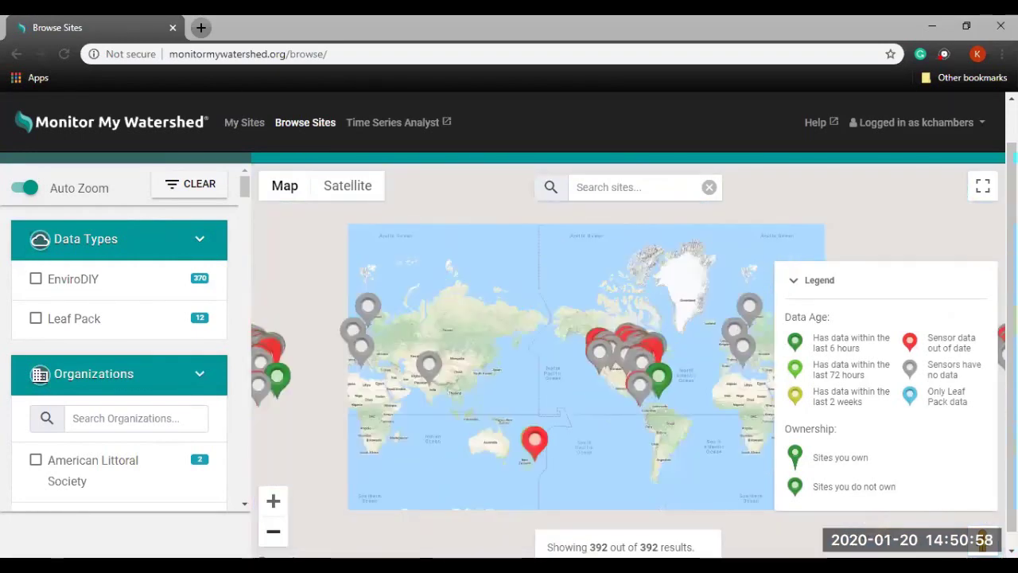
pyautogui.moveTo(525, 427); pyautogui.dragTo(364, 400)
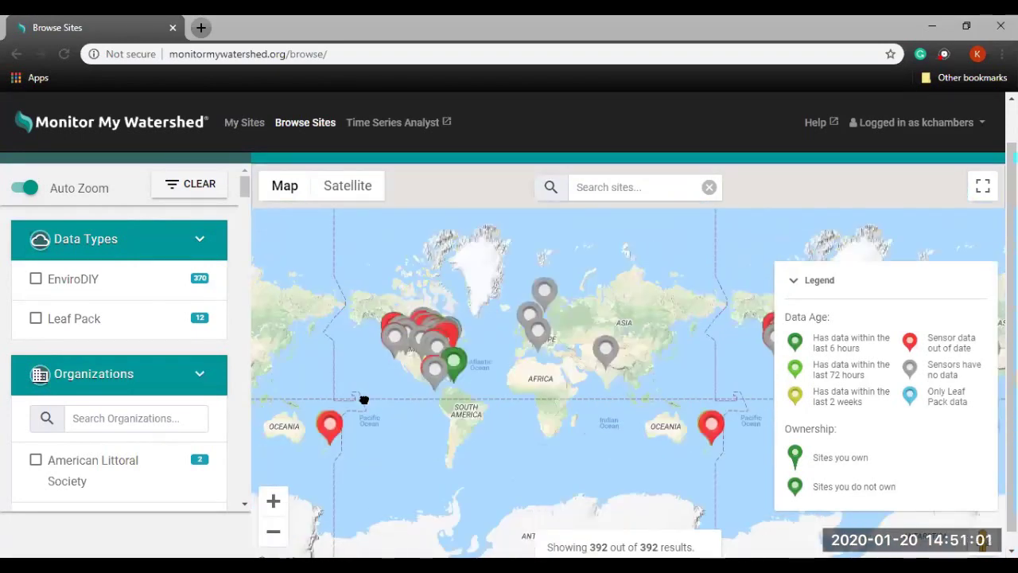
pyautogui.moveTo(425, 403)
pyautogui.mouseDown()
pyautogui.moveTo(472, 405)
pyautogui.moveTo(479, 415)
pyautogui.mouseUp()
pyautogui.click(577, 393)
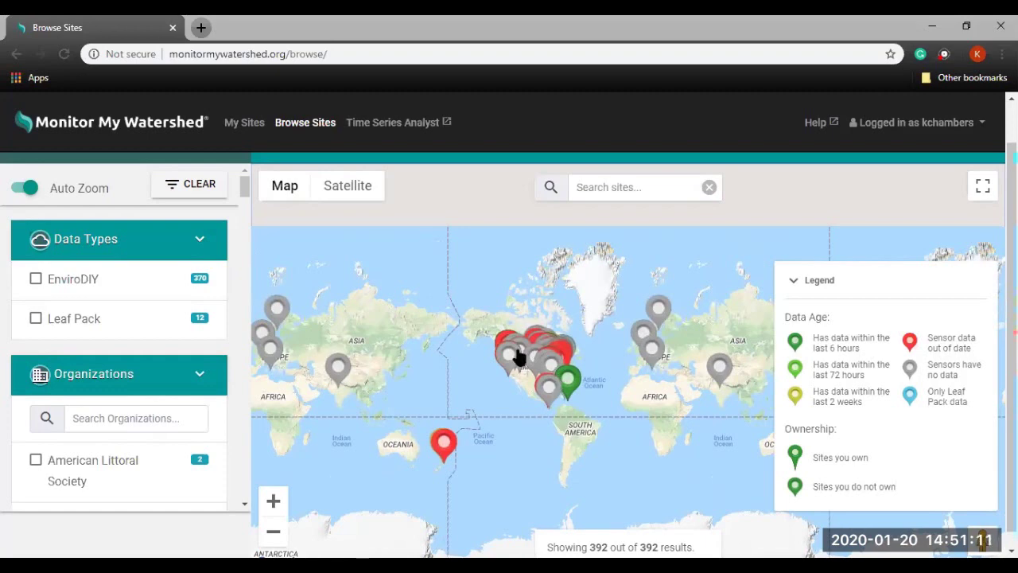
# - Focus the sites map on the eastern United States to examine the markers against the data age legend
pyautogui.click(275, 502)
pyautogui.click(275, 503)
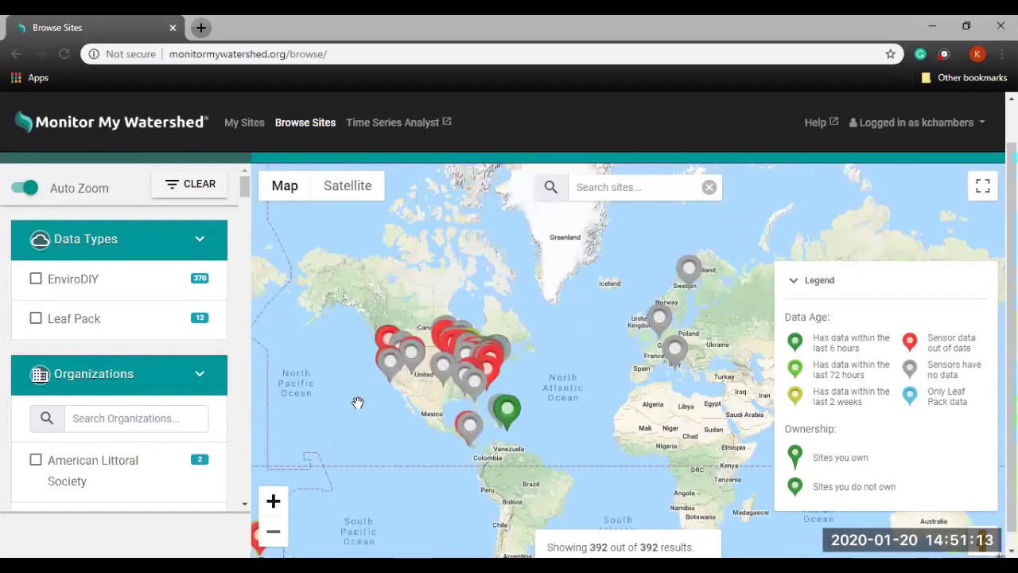
pyautogui.moveTo(457, 391); pyautogui.dragTo(583, 397)
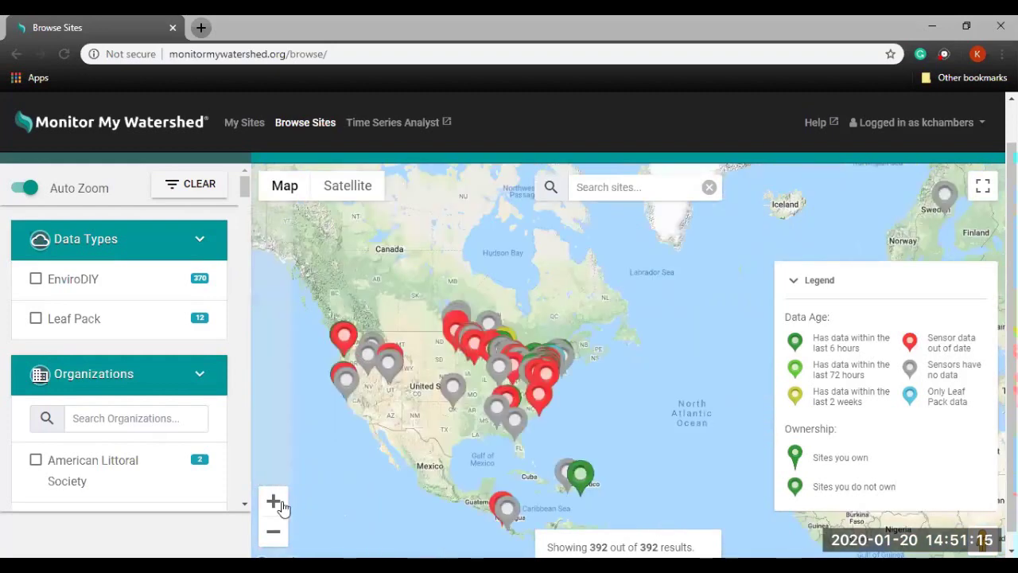
pyautogui.click(275, 502)
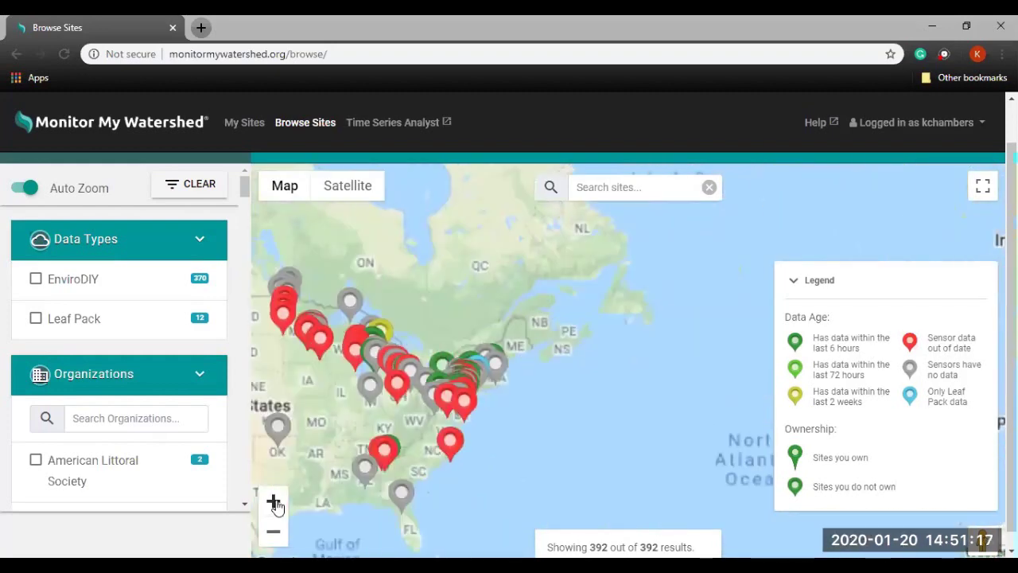
pyautogui.scroll(1, 362, 471)
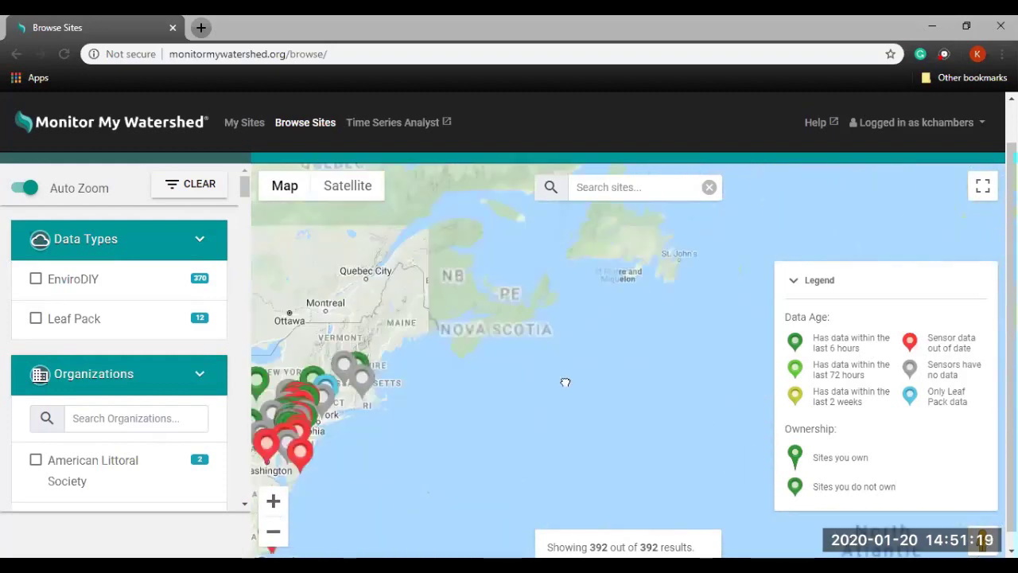
pyautogui.moveTo(698, 377); pyautogui.dragTo(716, 371)
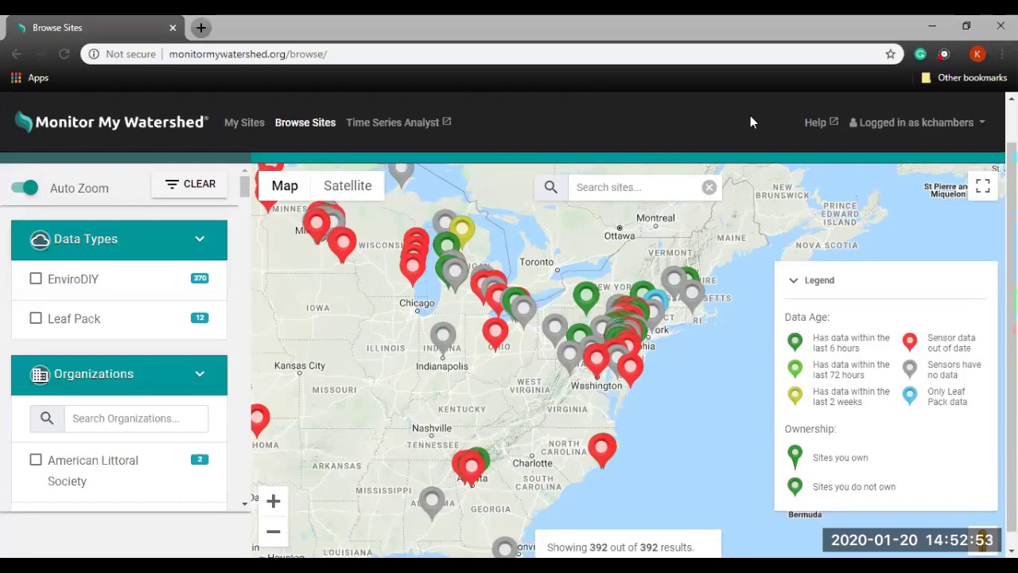
# - Search the sites map for Pike Creek
pyautogui.click(608, 193)
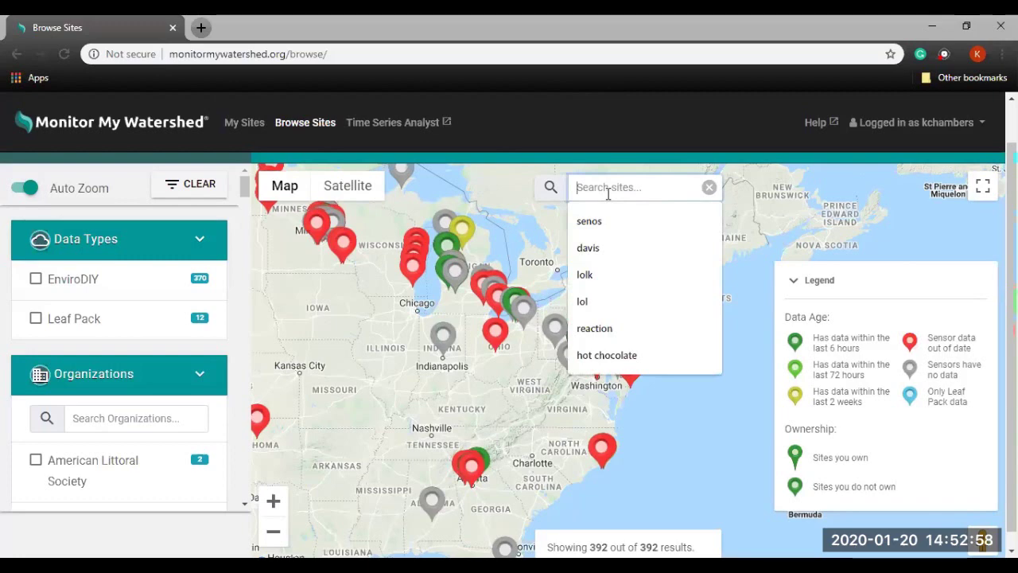
pyautogui.write('Pike Creek')
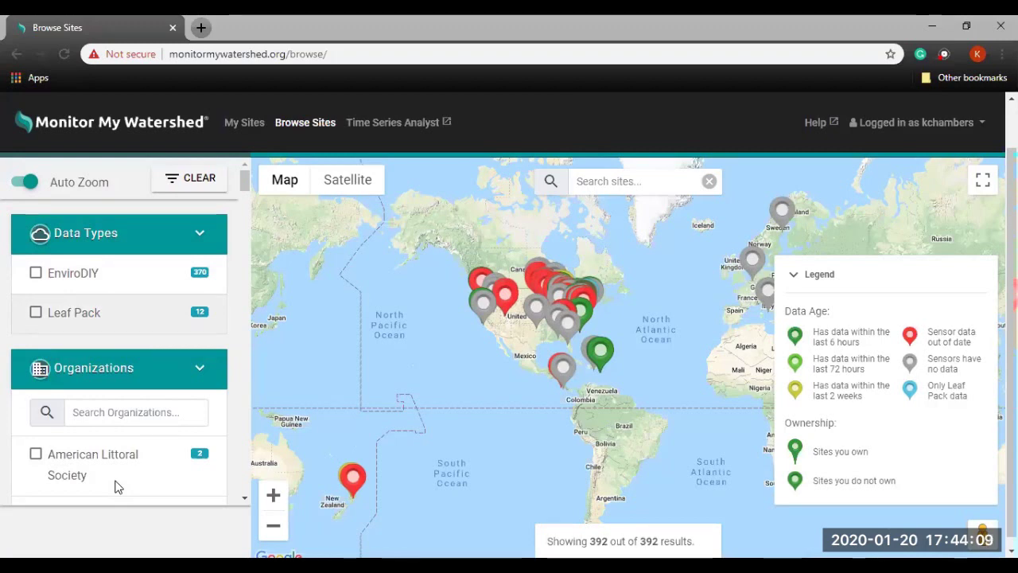
# - Filter the map to Berks County Conservation District sites and clear that organization filter again
pyautogui.scroll(-4, 116, 487)
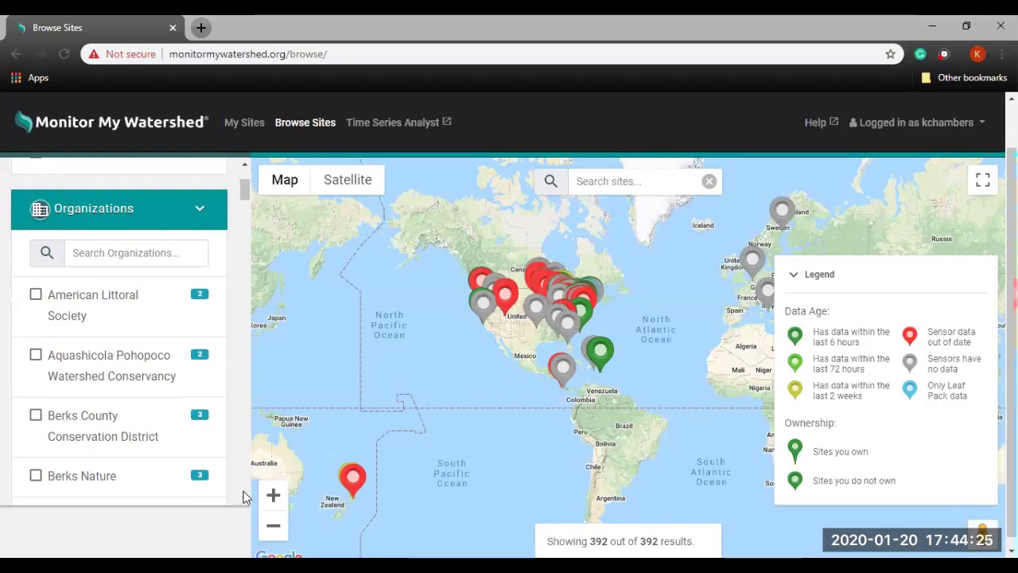
pyautogui.click(37, 418)
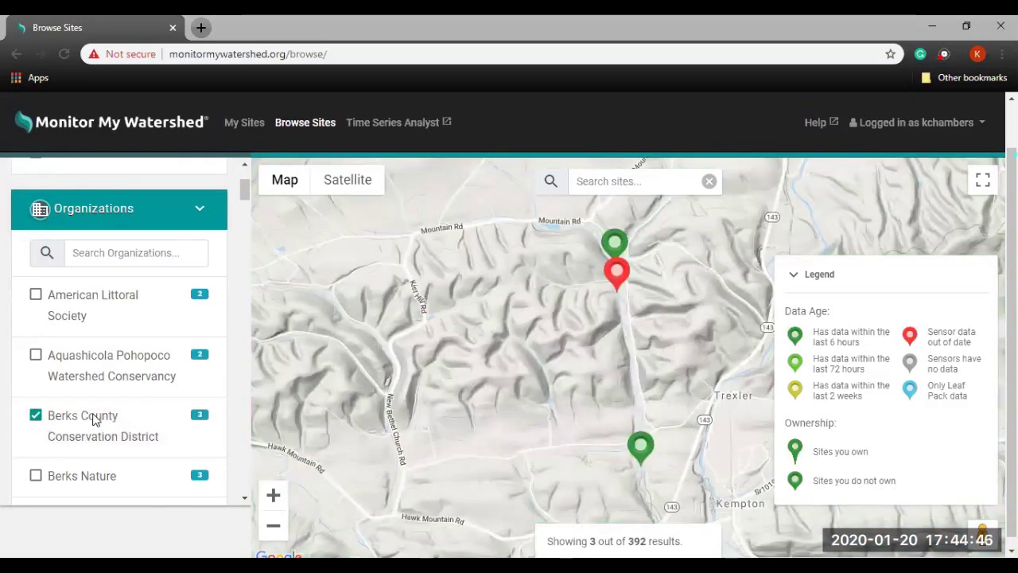
pyautogui.click(33, 424)
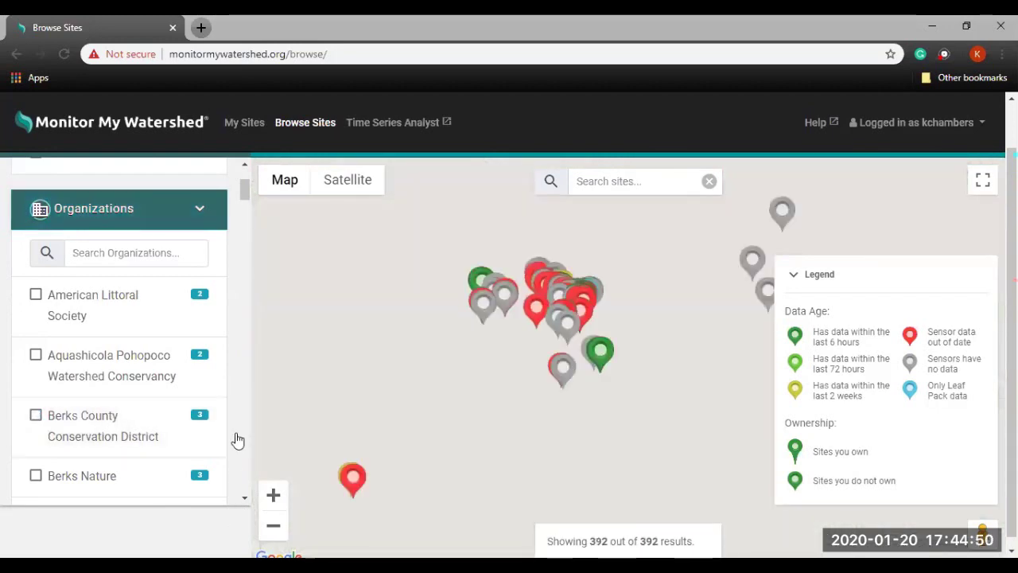
# - Look through the remaining organization filters and the site types list, and select the Tidal stream site type
pyautogui.scroll(-10, 238, 440)
pyautogui.scroll(-10, 238, 440)
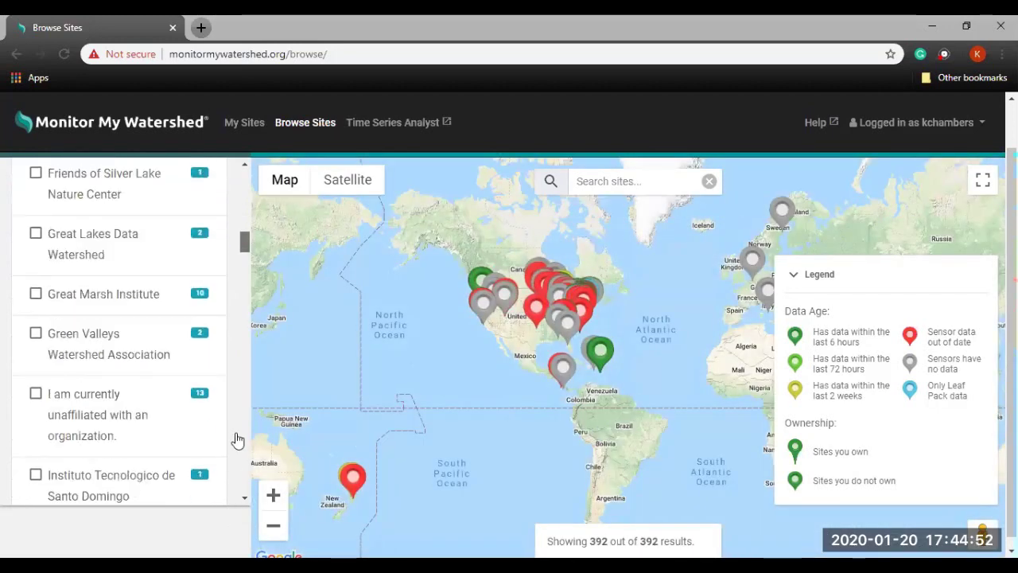
pyautogui.scroll(-8, 238, 440)
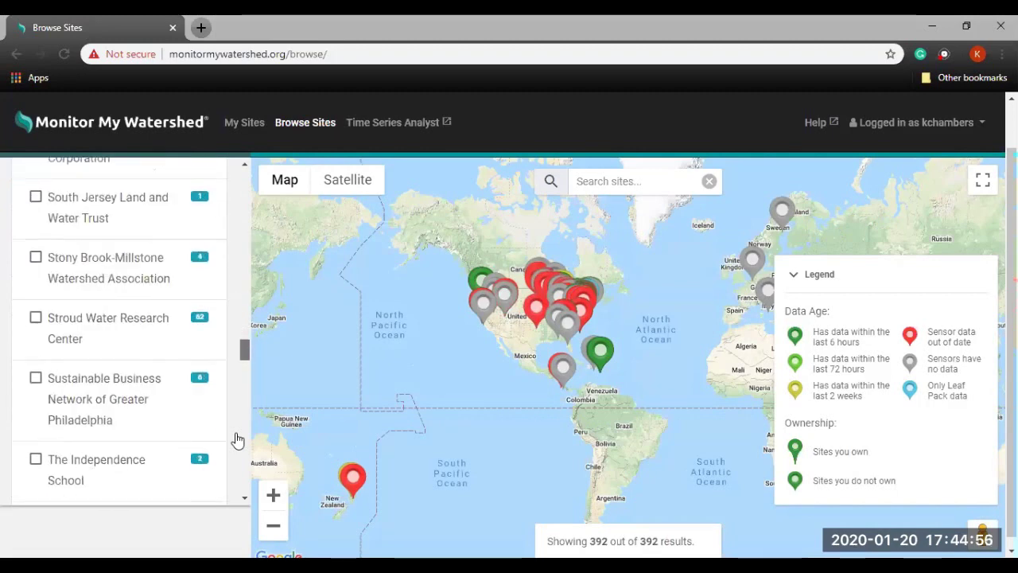
pyautogui.scroll(-10, 236, 439)
pyautogui.moveTo(244, 409); pyautogui.dragTo(244, 450)
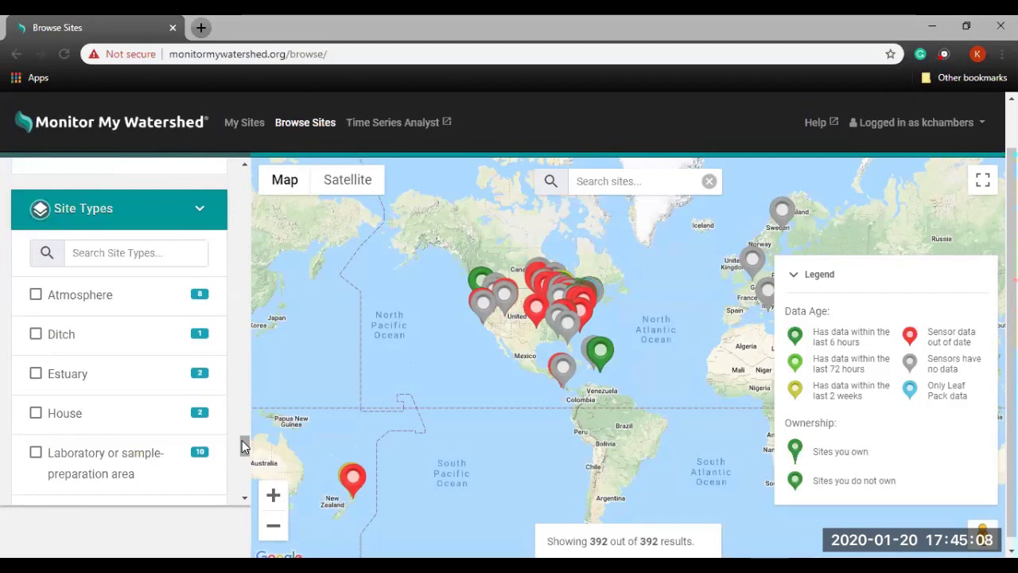
pyautogui.moveTo(245, 454); pyautogui.dragTo(246, 474)
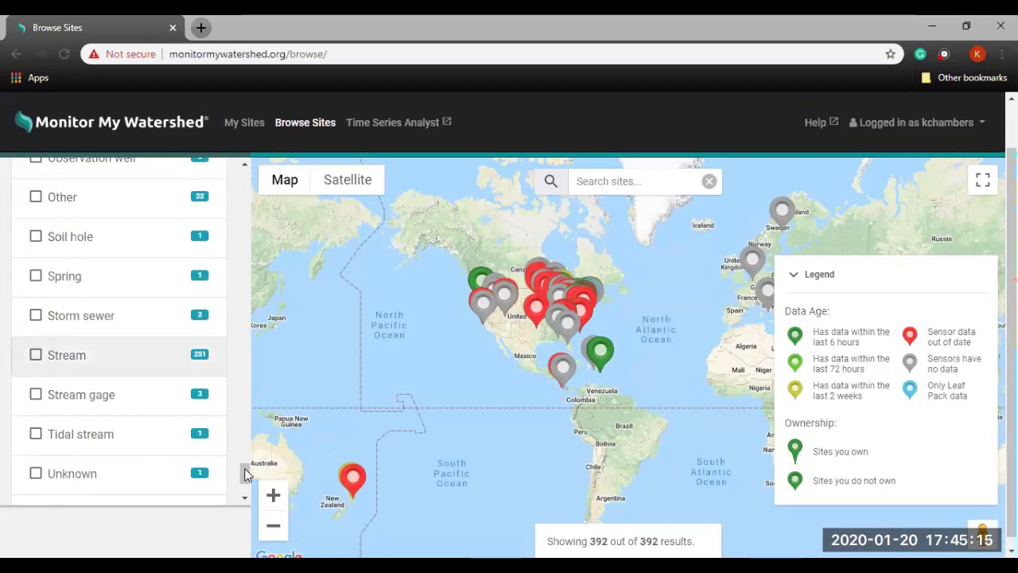
pyautogui.click(34, 437)
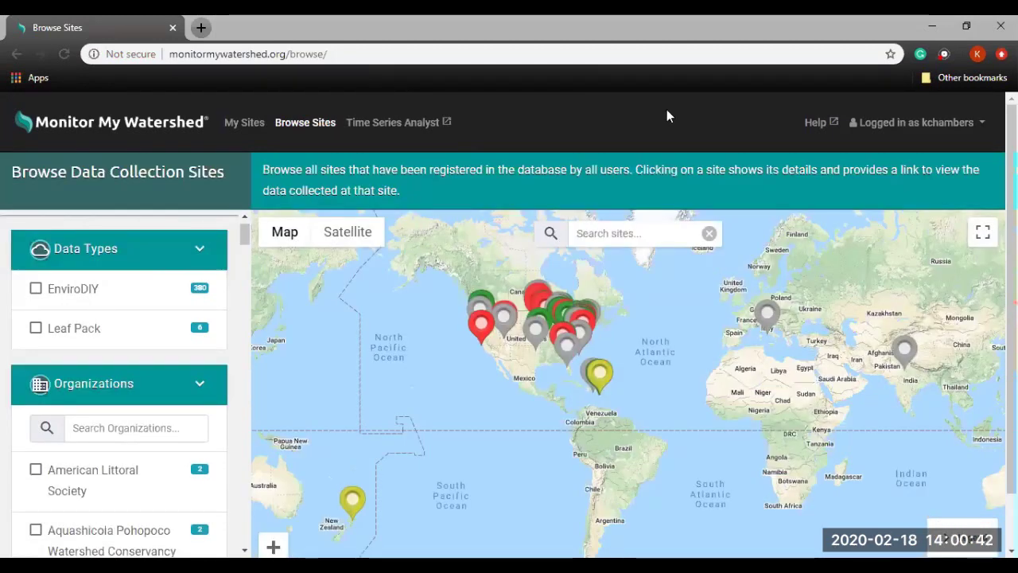
# - Filter the sites by the EnviroDIY data type and the Berks Nature organization
pyautogui.click(37, 293)
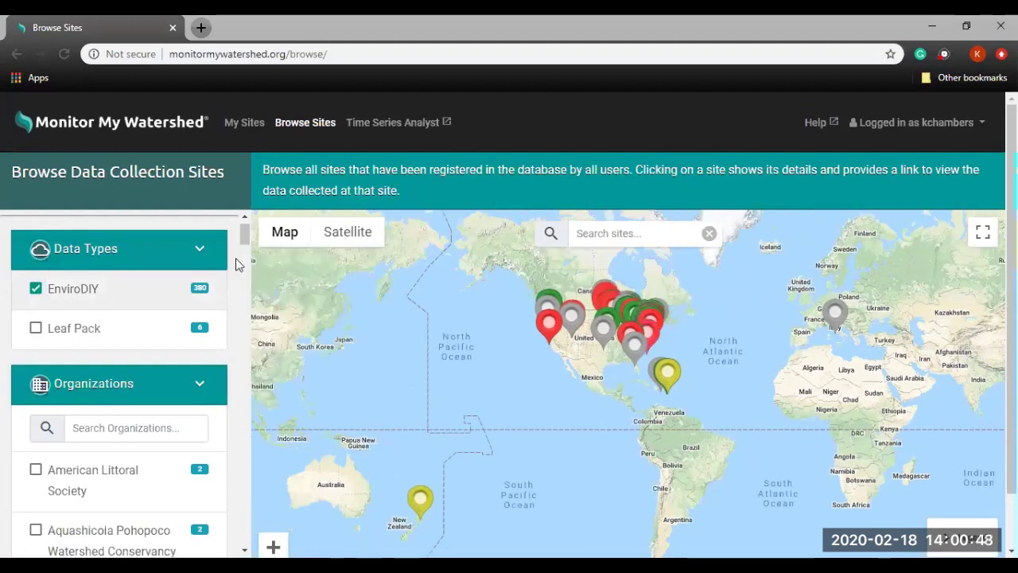
pyautogui.moveTo(248, 236); pyautogui.dragTo(245, 243)
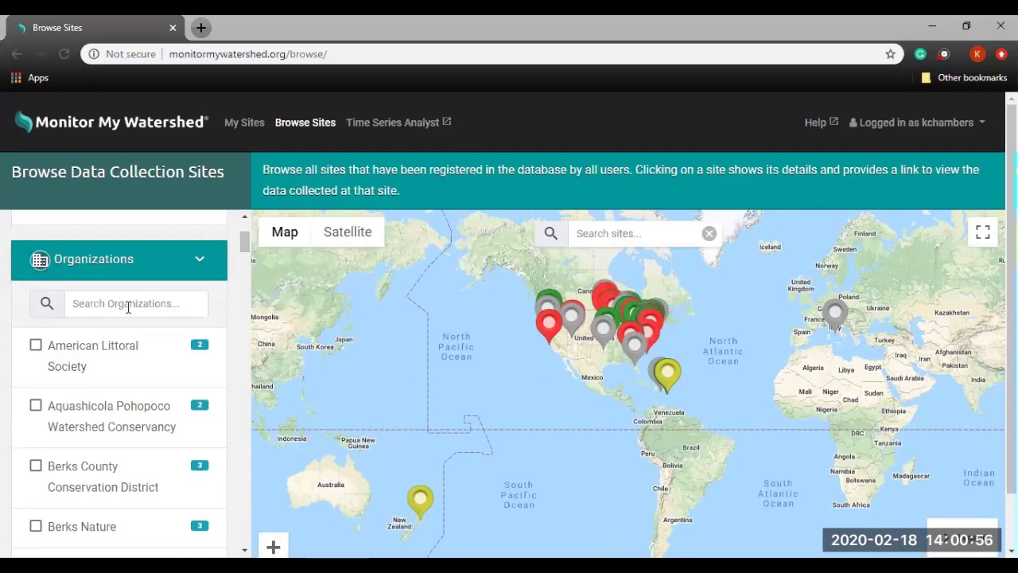
pyautogui.click(36, 527)
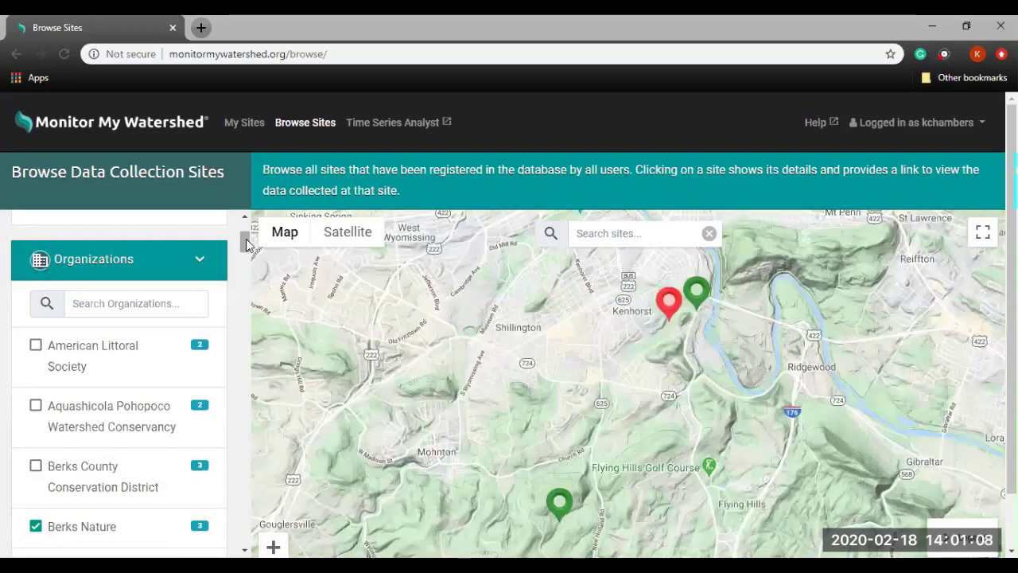
# - Add the Stream site type to the active site filters
pyautogui.scroll(-4, 239, 321)
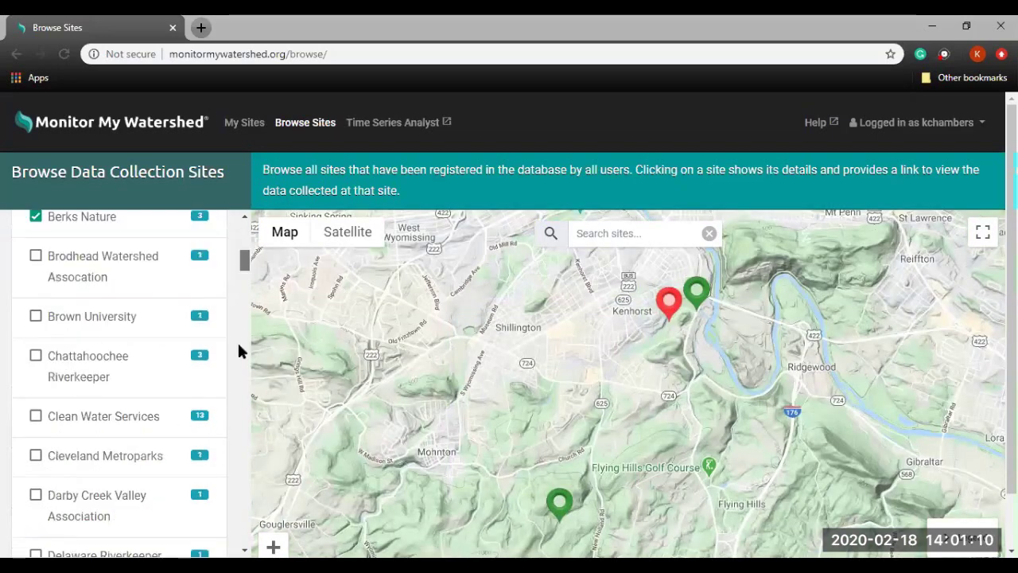
pyautogui.click(237, 411)
pyautogui.click(242, 443)
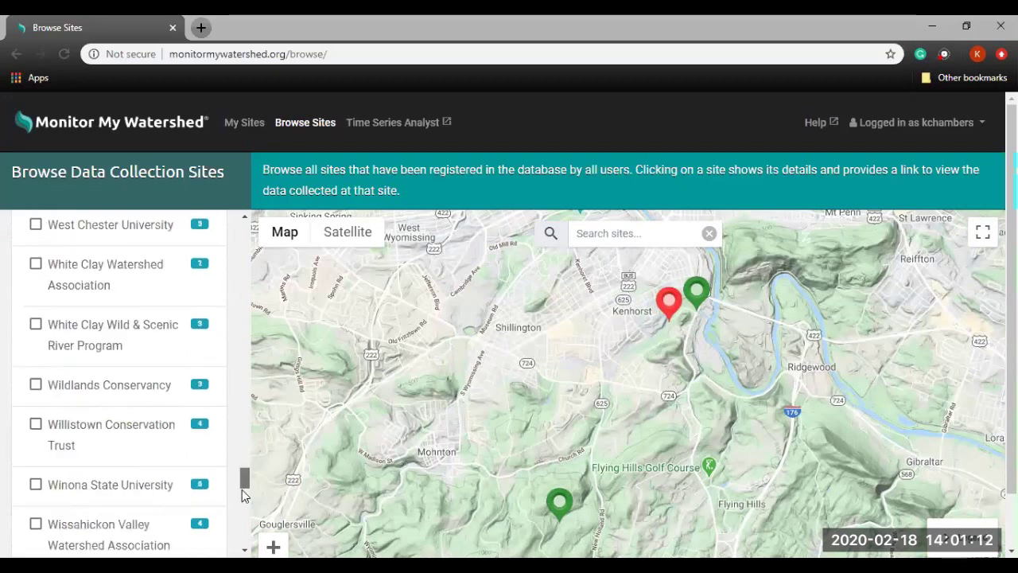
pyautogui.click(245, 507)
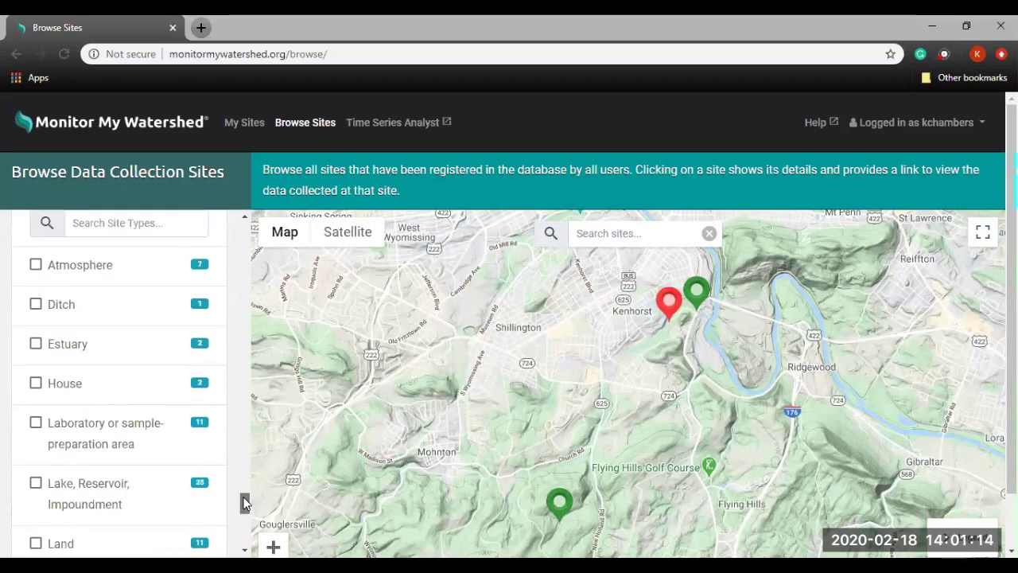
pyautogui.moveTo(245, 507); pyautogui.dragTo(245, 506)
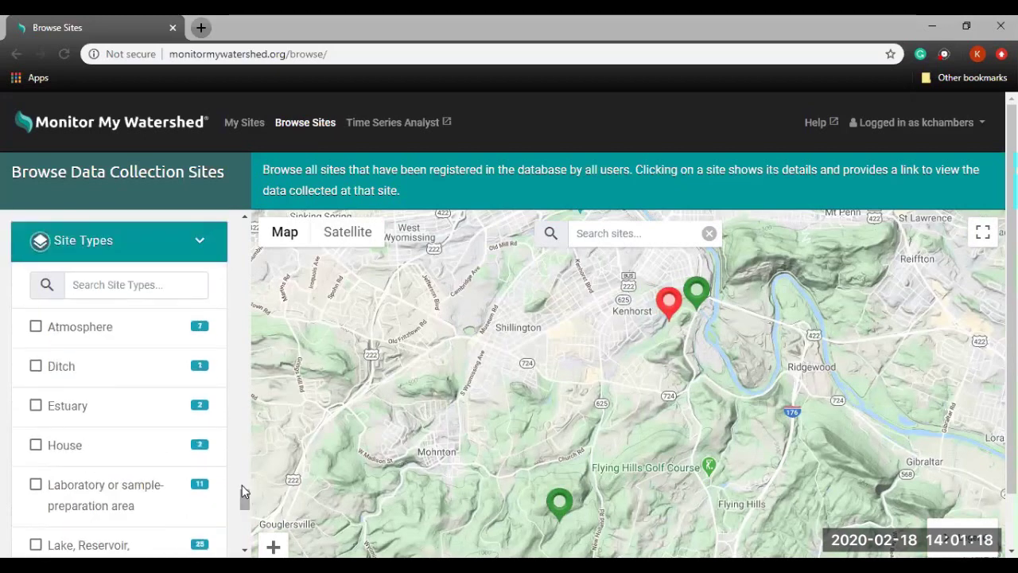
pyautogui.moveTo(245, 500); pyautogui.dragTo(244, 526)
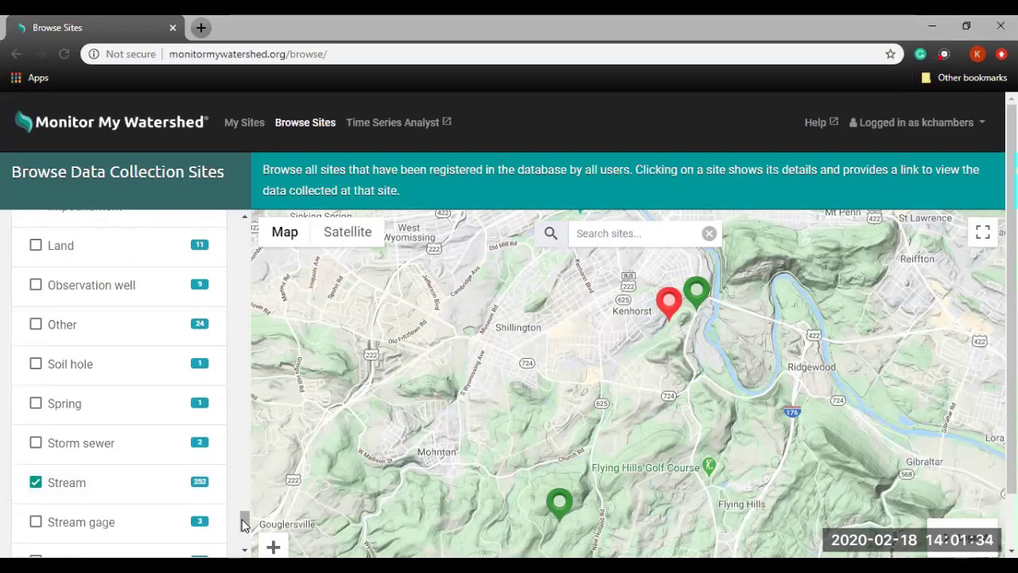
pyautogui.moveTo(244, 527); pyautogui.dragTo(243, 519)
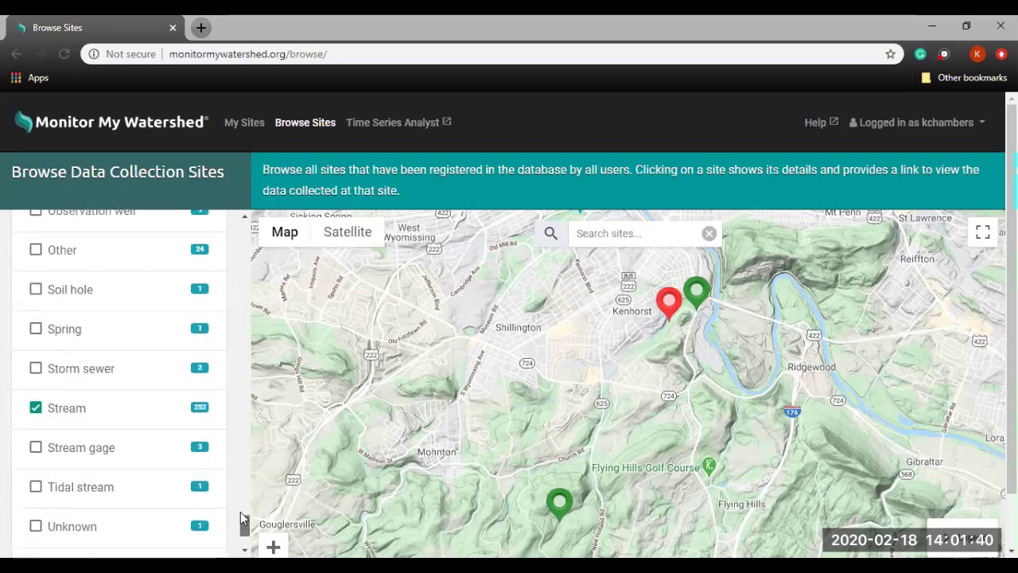
# - Review the site type filters and open the map details of the Punches Run in Nolde State Forest site
pyautogui.scroll(3, 237, 498)
pyautogui.scroll(4, 234, 488)
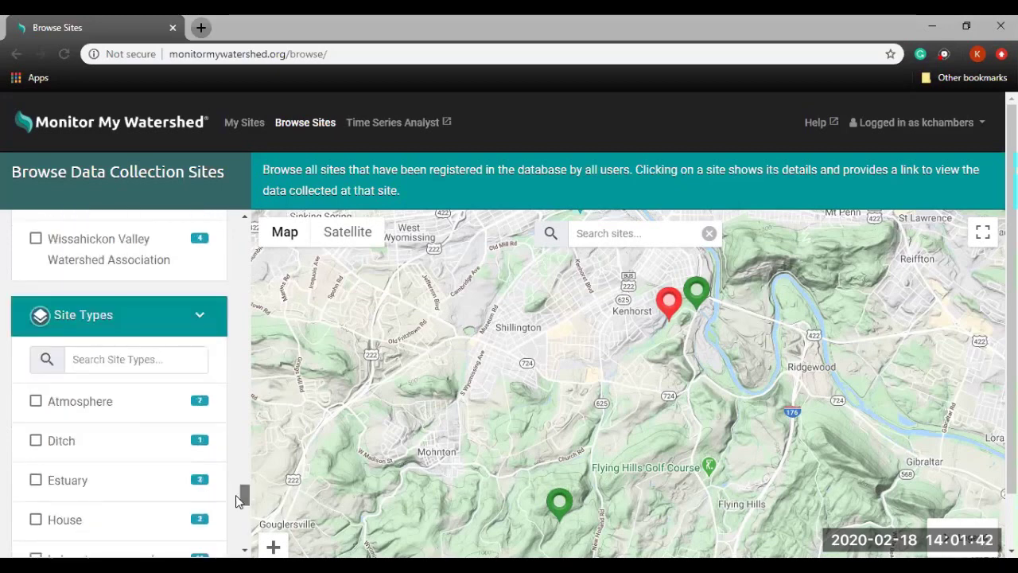
pyautogui.scroll(-1, 236, 503)
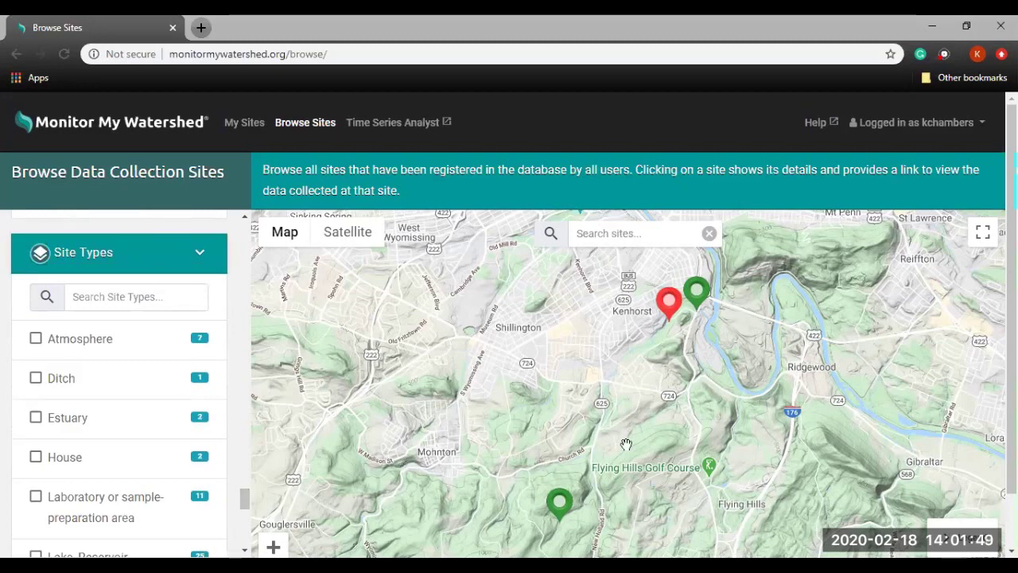
pyautogui.click(560, 502)
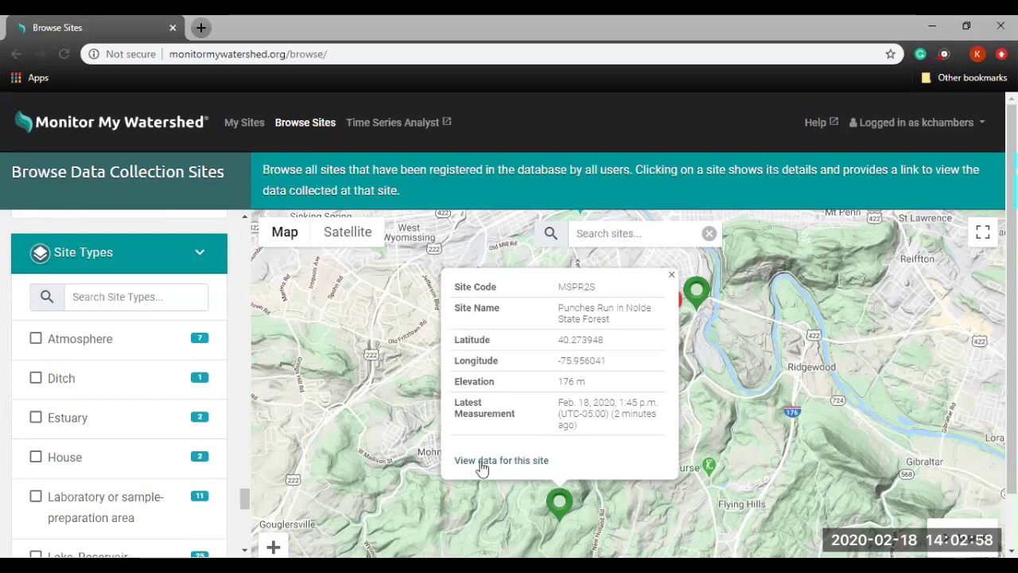
# - Open the data page for the Punches Run in Nolde State Forest site and follow the site
pyautogui.click(481, 469)
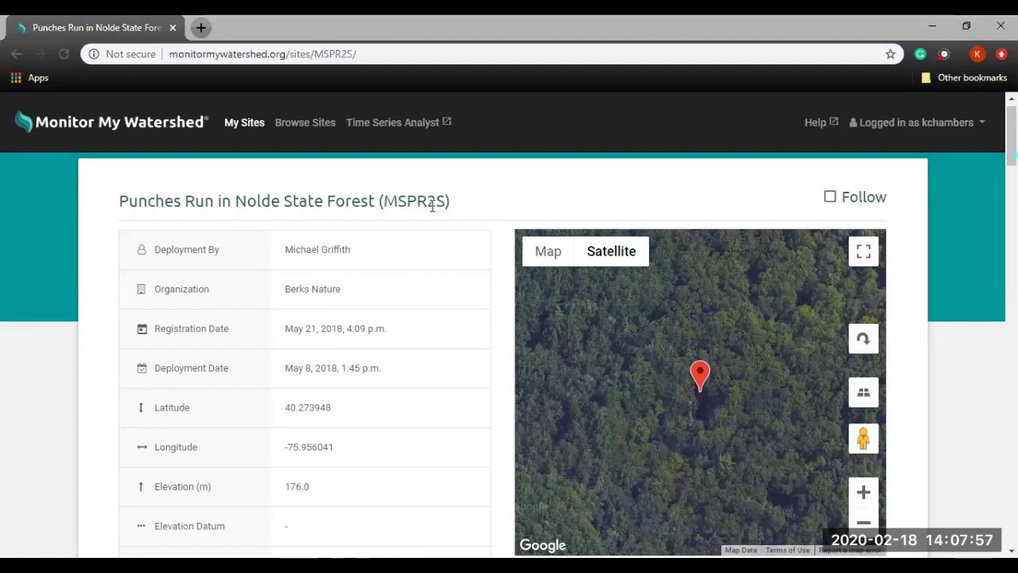
pyautogui.click(830, 199)
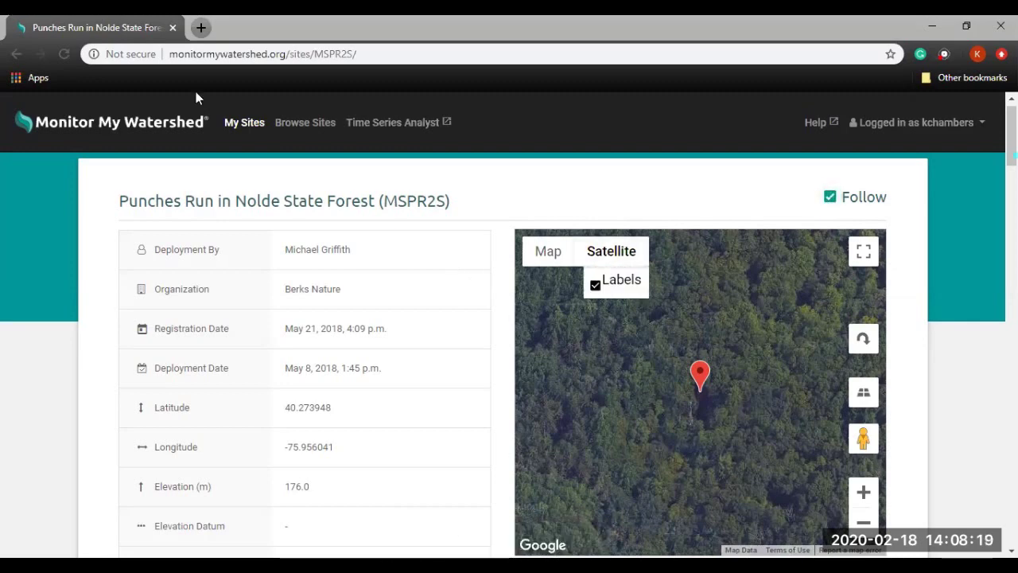
# - Open My Sites in a new browser tab, check the followed site's MSPR2S card, and close that tab
pyautogui.rightClick(243, 119)
pyautogui.click(257, 126)
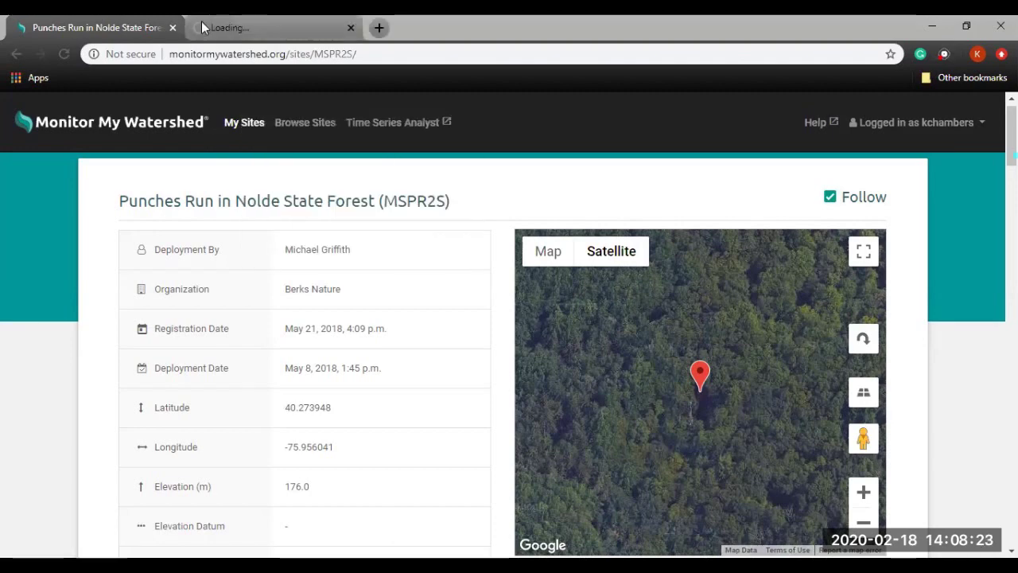
pyautogui.click(206, 28)
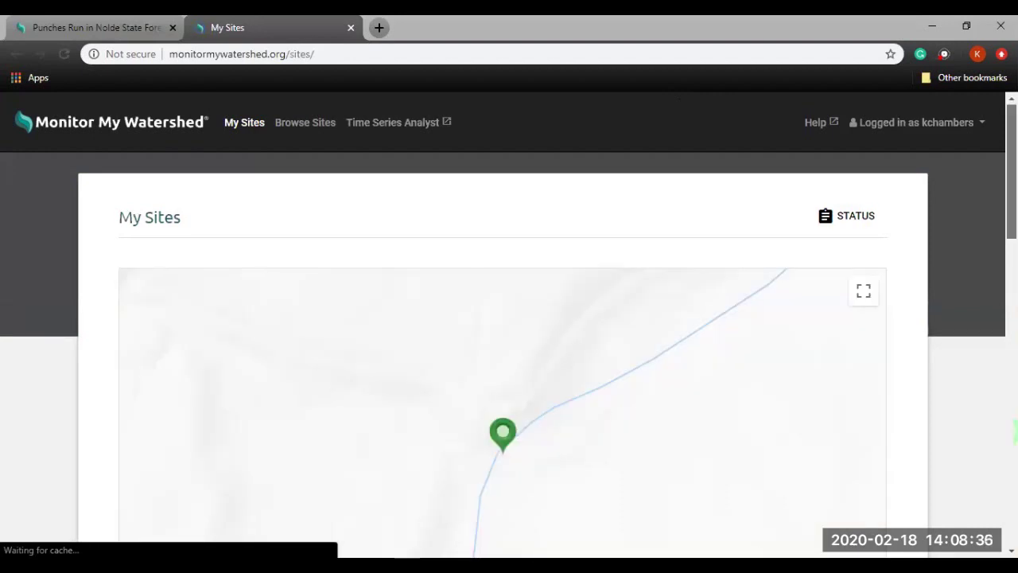
pyautogui.scroll(-3, 503, 318)
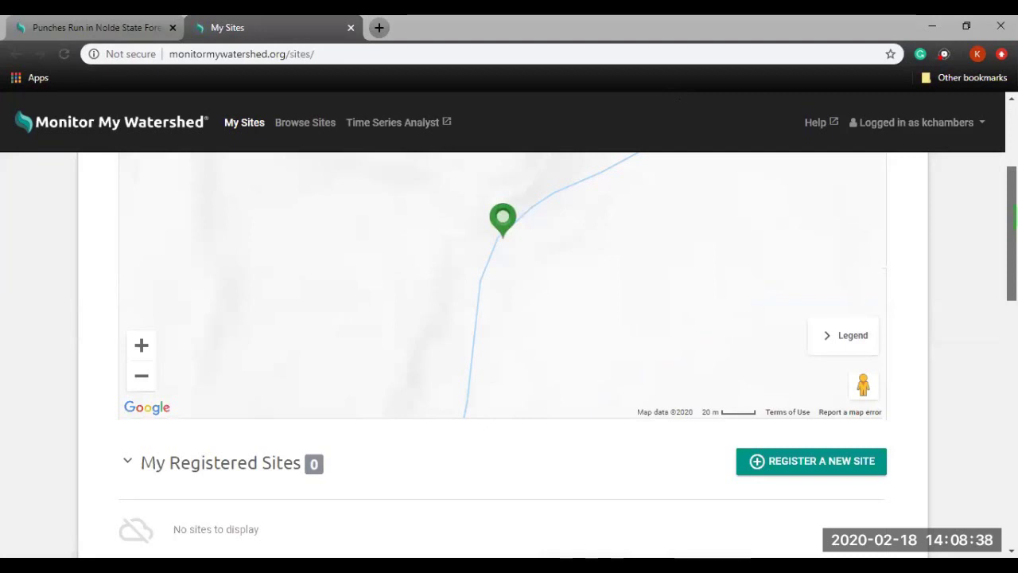
pyautogui.scroll(-5, 503, 354)
pyautogui.scroll(-1, 164, 284)
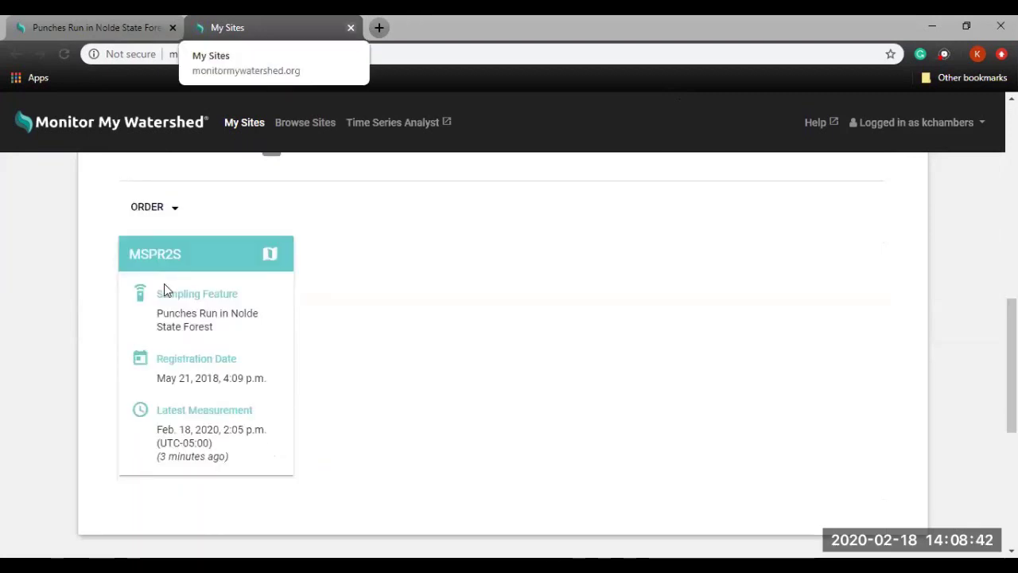
pyautogui.hotkey('ctrl', 'w')
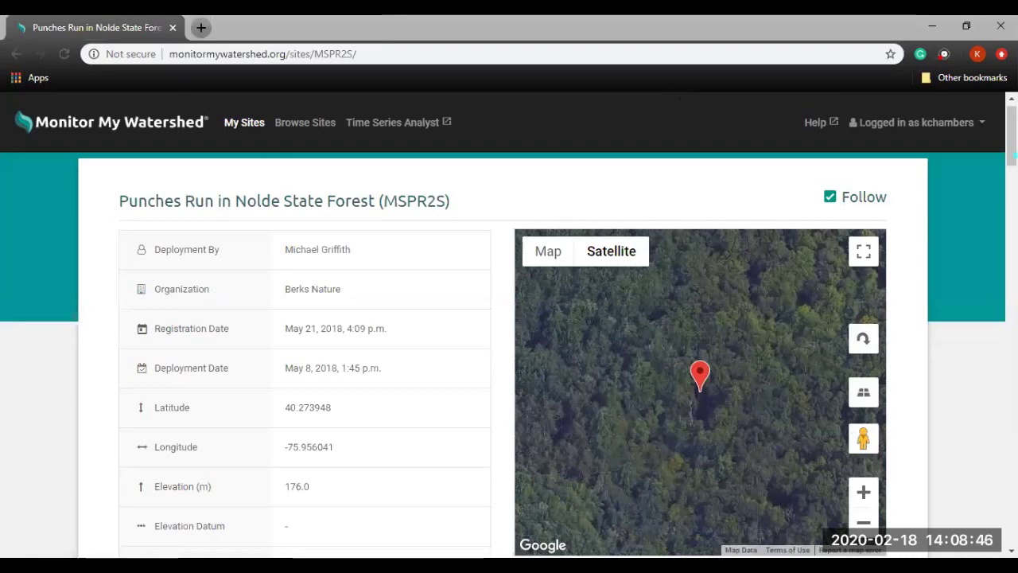
# - Review the Punches Run site's deployment details, location map and notes, continuing down to the Sensor Observations section
pyautogui.scroll(-1, 509, 332)
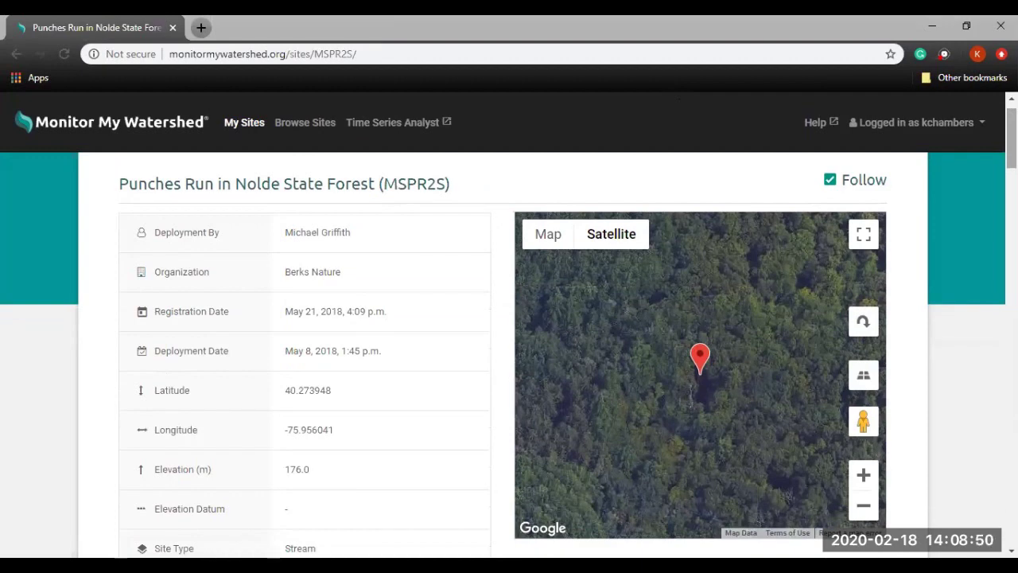
pyautogui.scroll(-1, 510, 332)
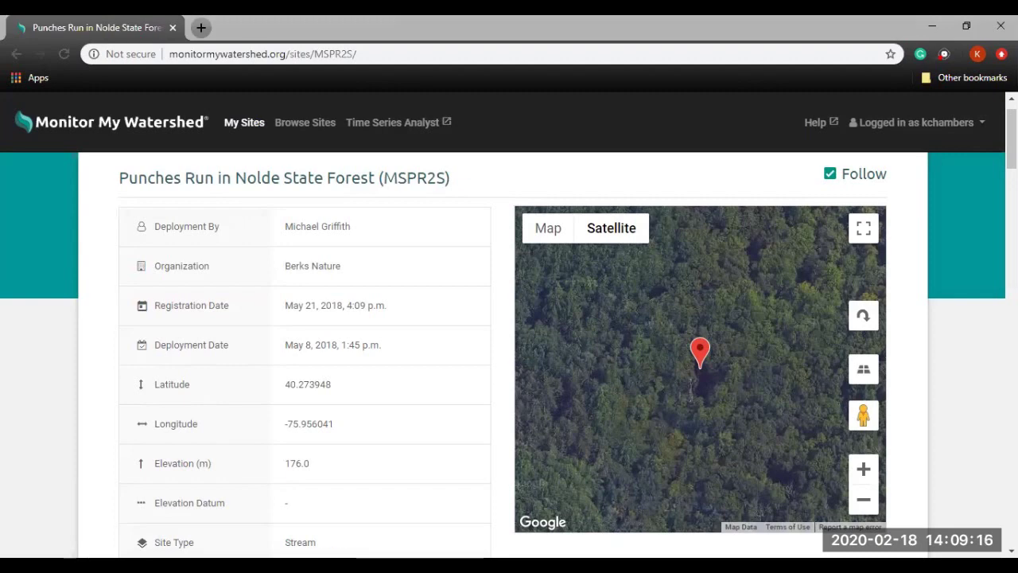
pyautogui.scroll(-4, 406, 323)
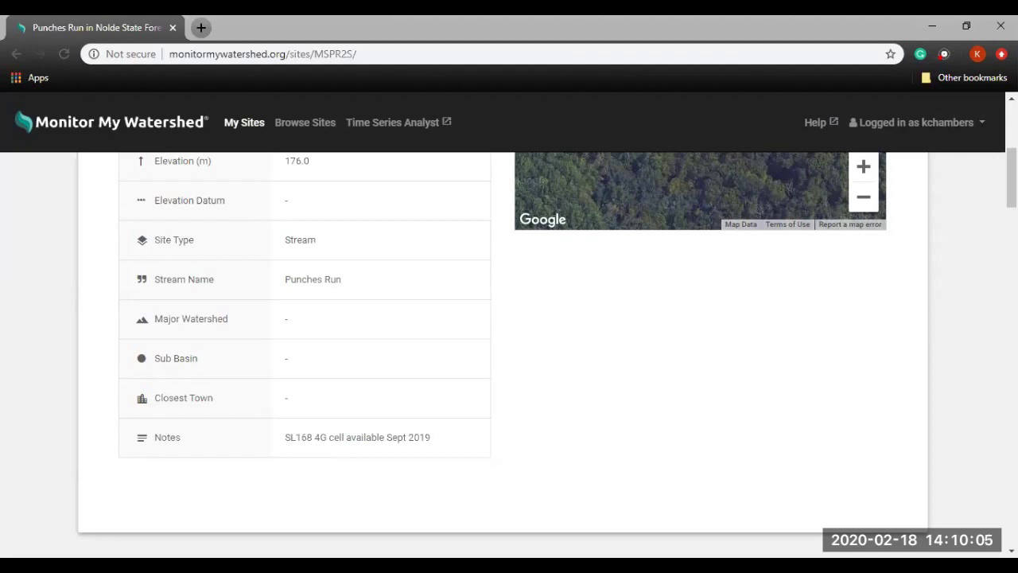
pyautogui.scroll(1, 509, 342)
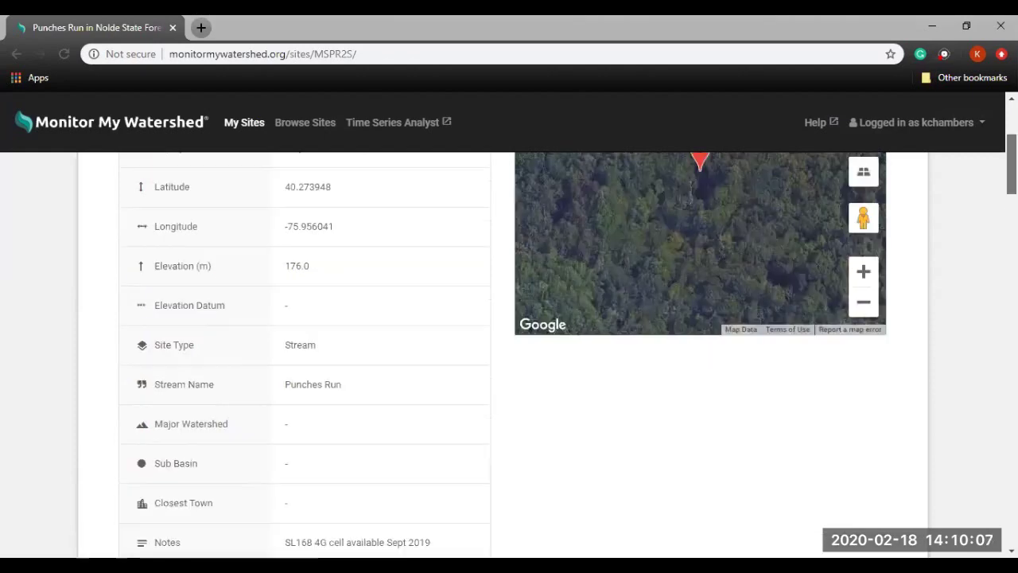
pyautogui.scroll(2, 443, 405)
pyautogui.scroll(-3, 443, 405)
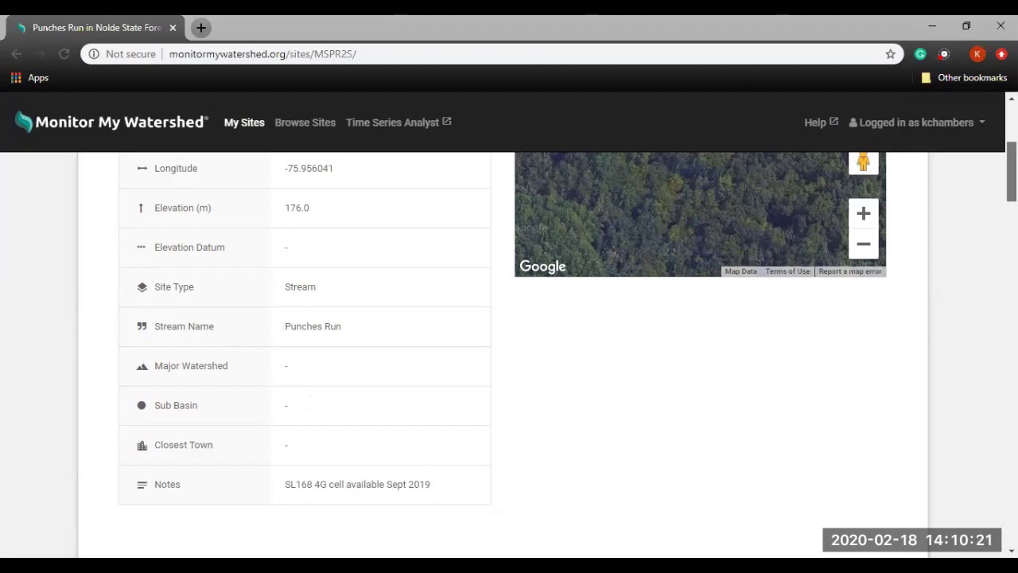
pyautogui.scroll(4, 509, 355)
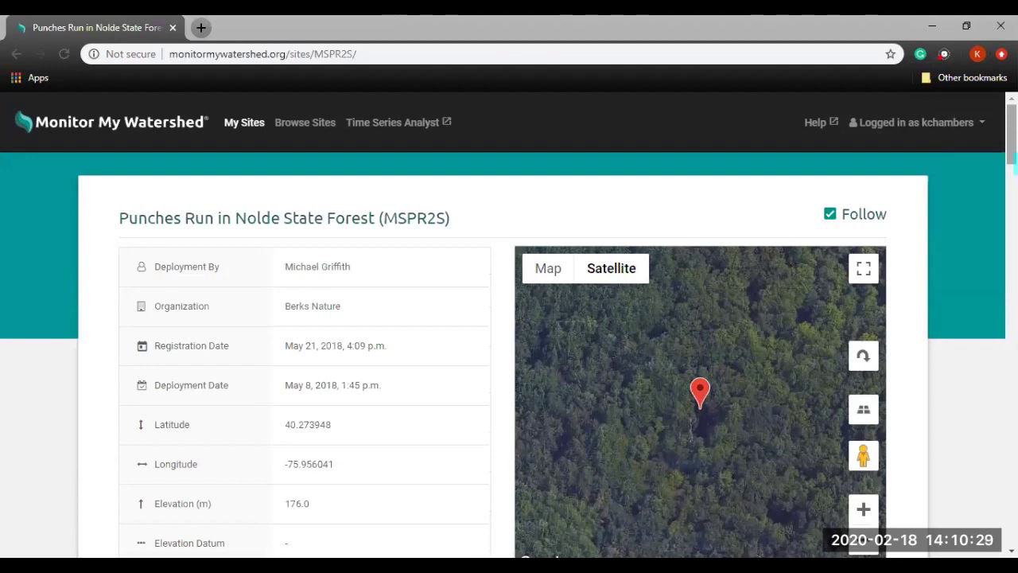
pyautogui.scroll(-1, 509, 358)
pyautogui.scroll(-1, 509, 358)
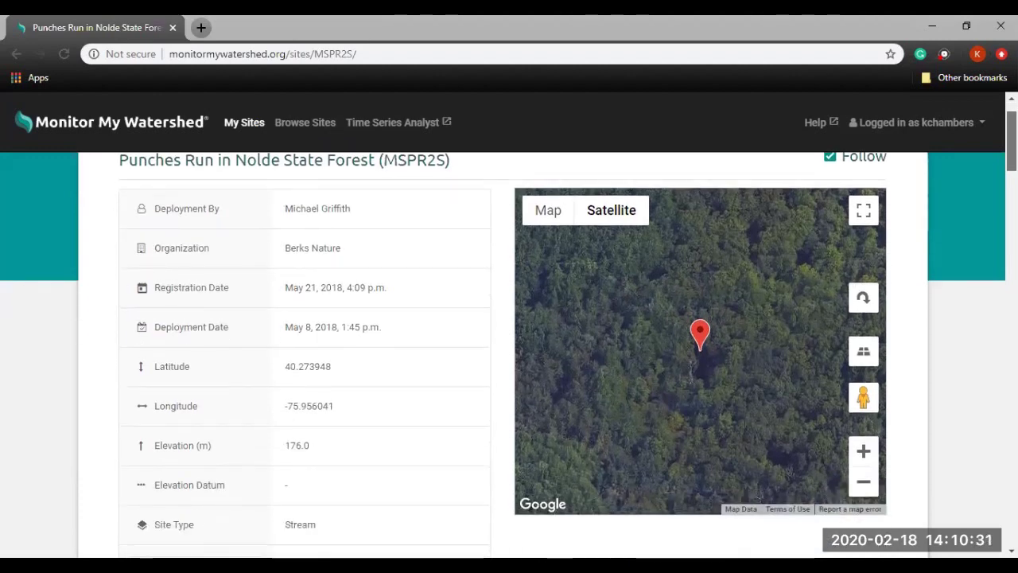
pyautogui.scroll(1, 509, 358)
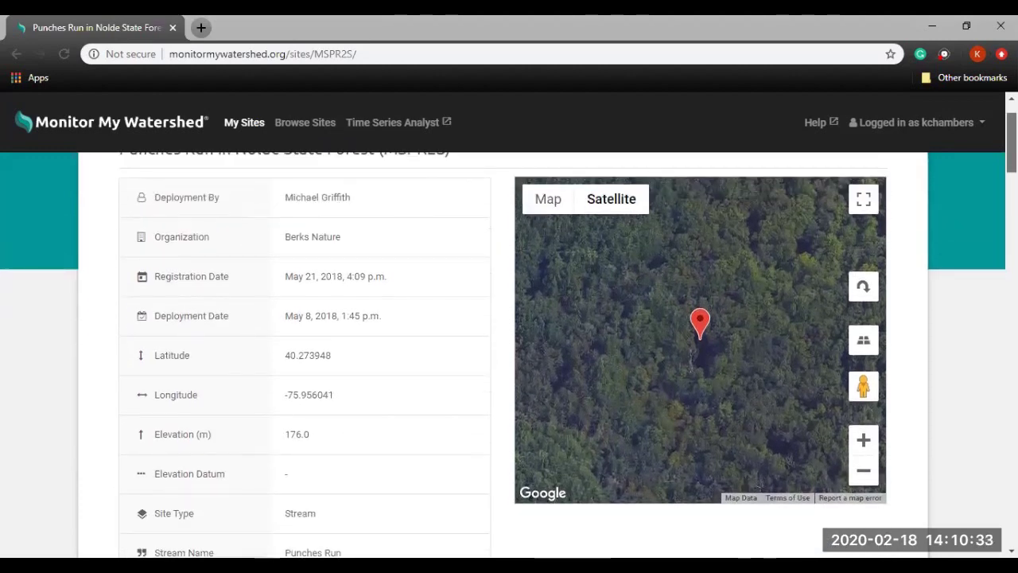
pyautogui.scroll(1, 509, 358)
pyautogui.scroll(1, 509, 358)
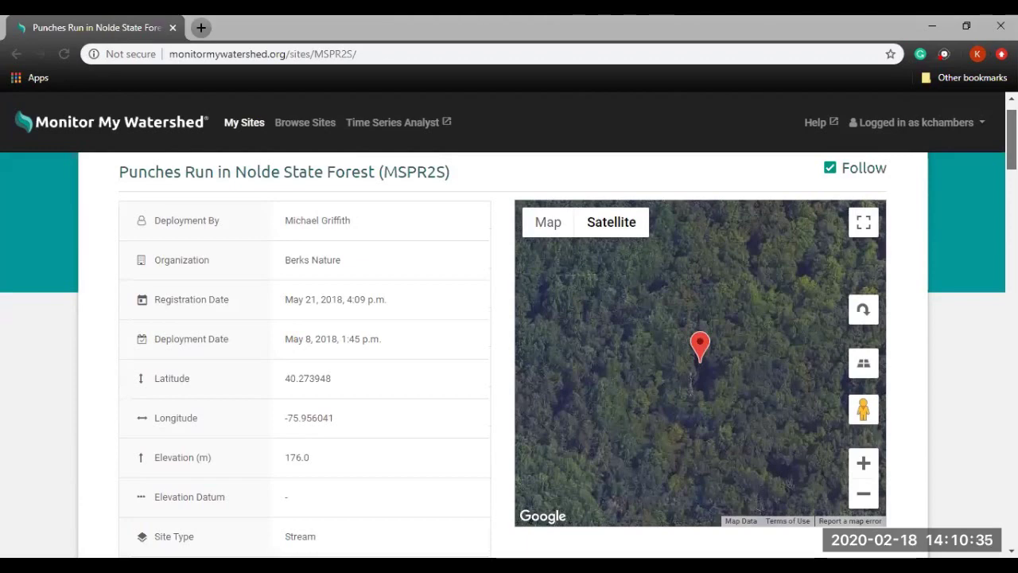
pyautogui.scroll(-3, 509, 358)
pyautogui.scroll(-1, 509, 358)
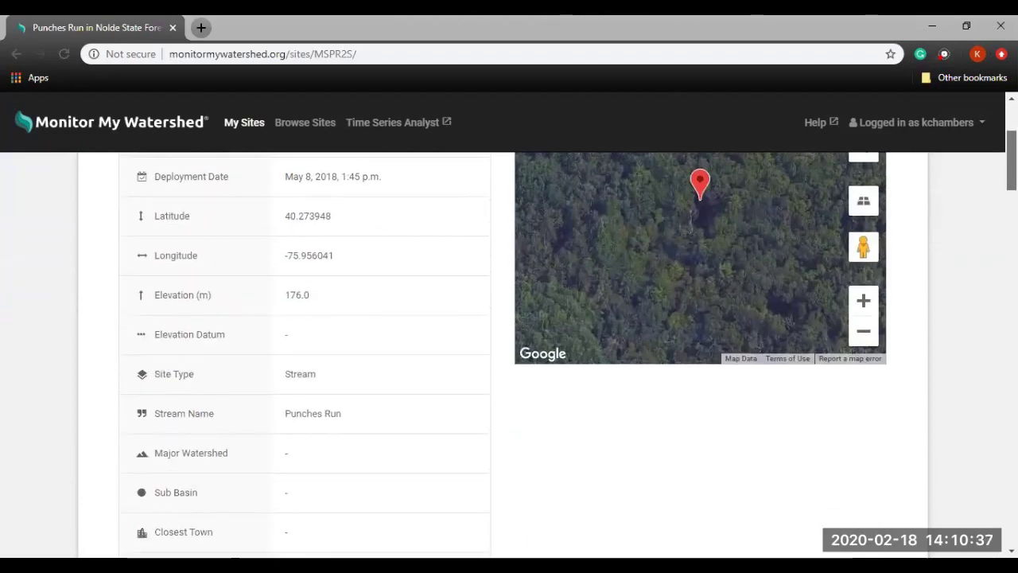
pyautogui.scroll(4, 509, 358)
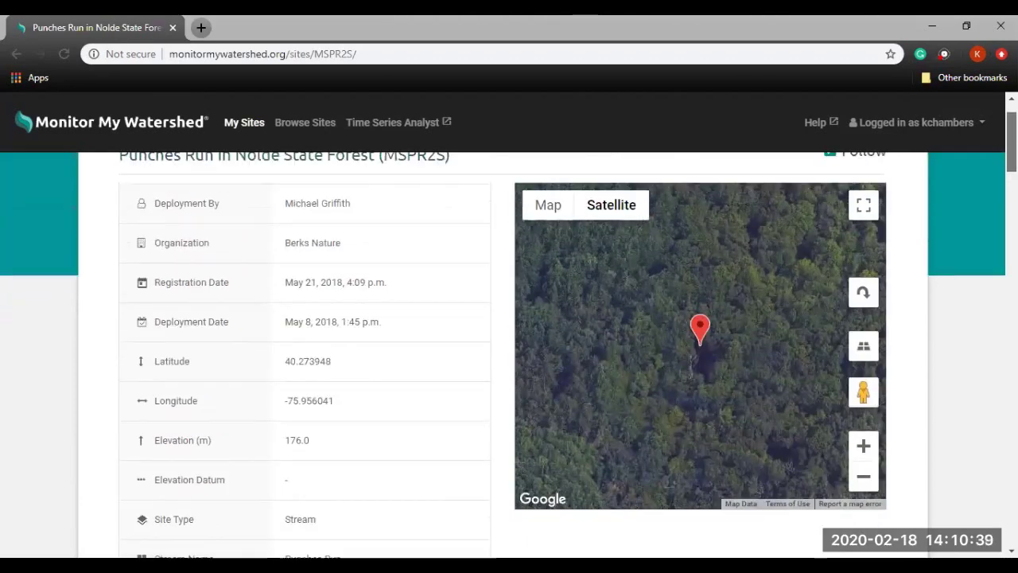
pyautogui.scroll(-3, 510, 358)
pyautogui.scroll(-1, 510, 358)
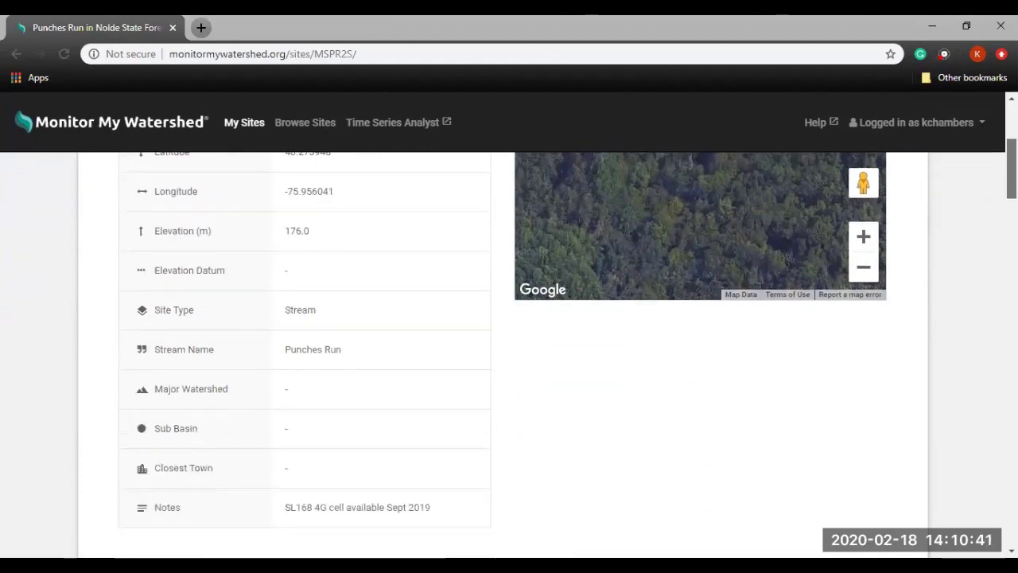
pyautogui.scroll(2, 509, 358)
pyautogui.scroll(3, 509, 358)
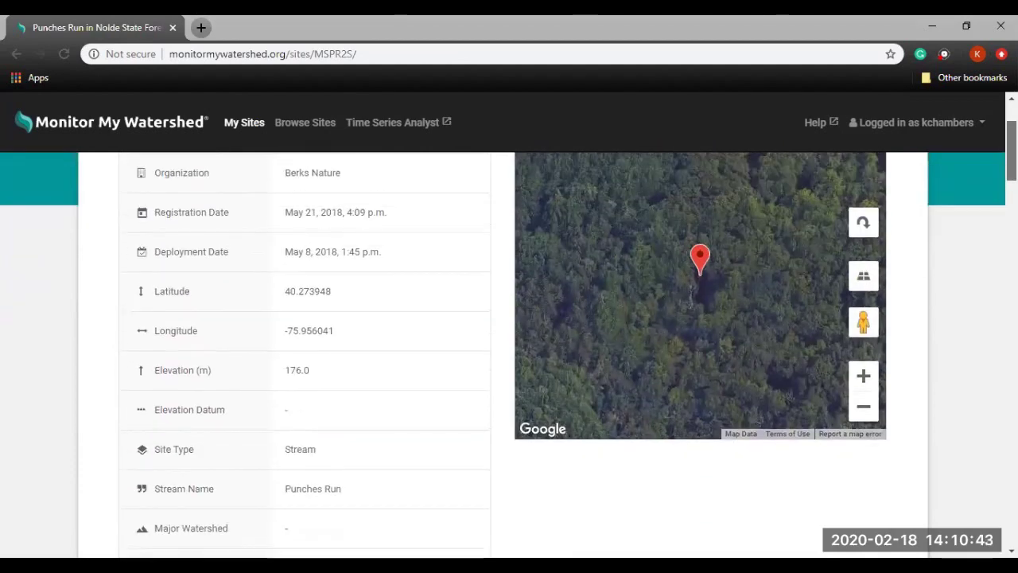
pyautogui.scroll(-2, 510, 358)
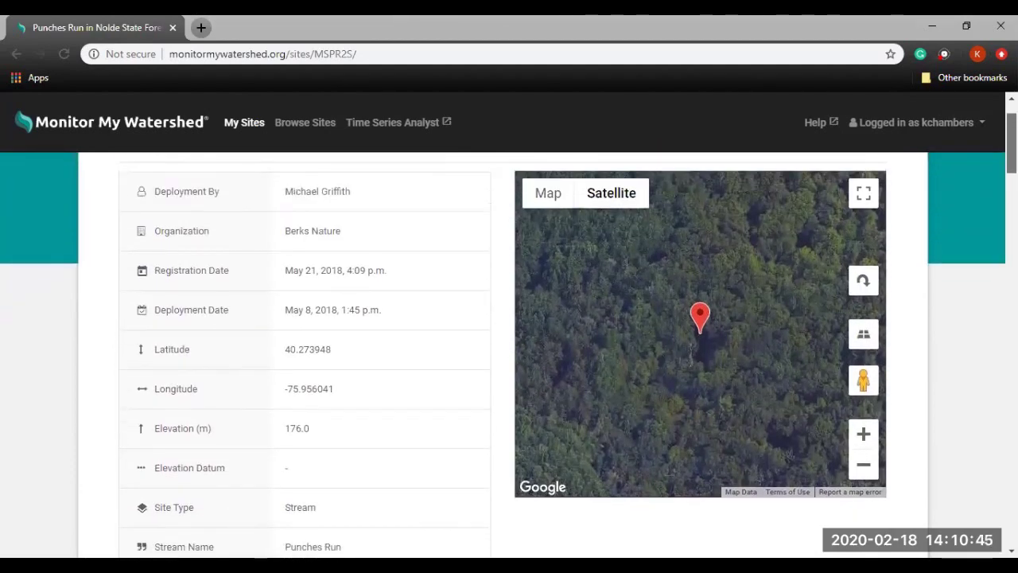
pyautogui.scroll(-5, 509, 358)
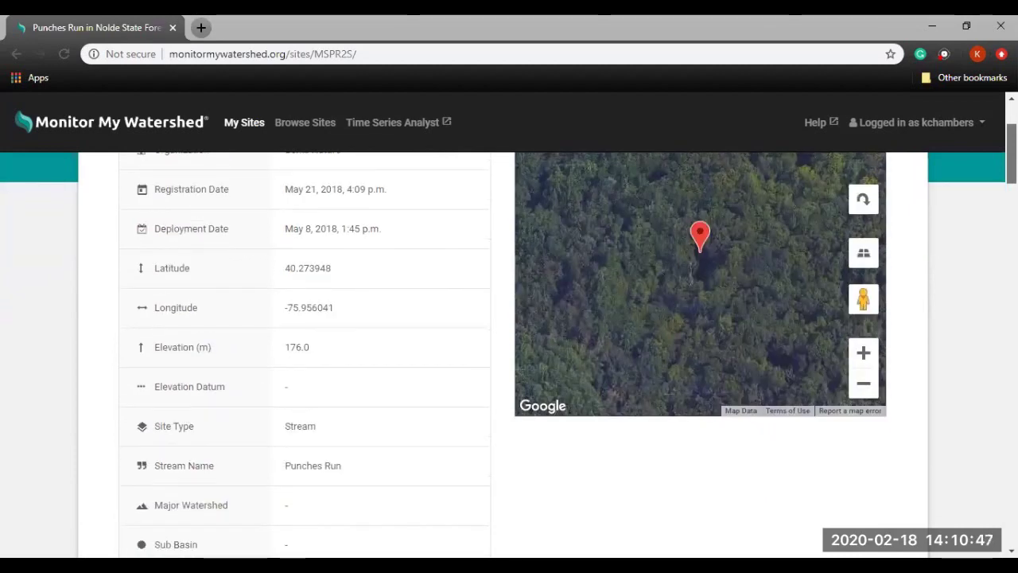
pyautogui.scroll(-8, 510, 358)
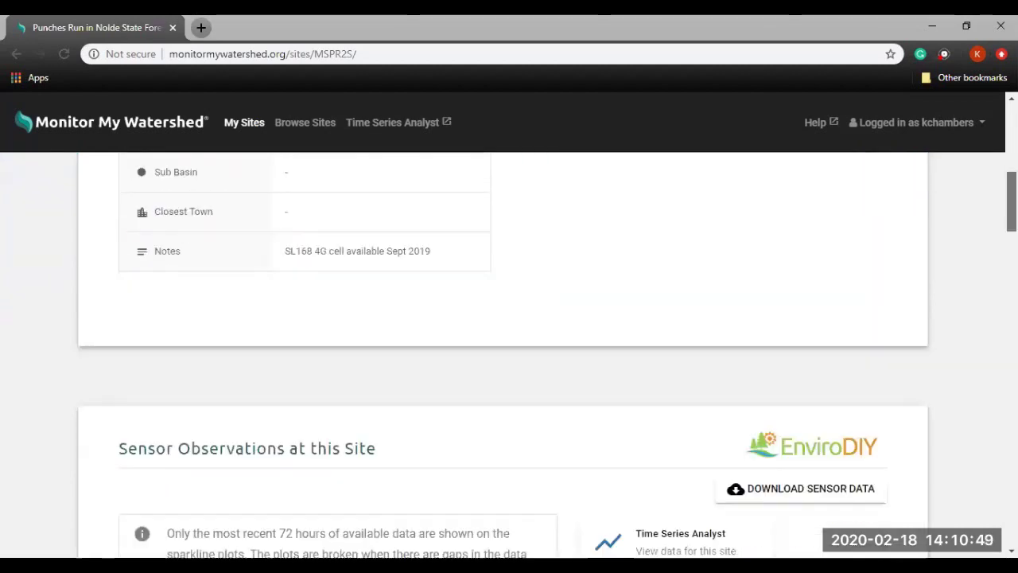
pyautogui.moveTo(1012, 231); pyautogui.dragTo(1012, 230)
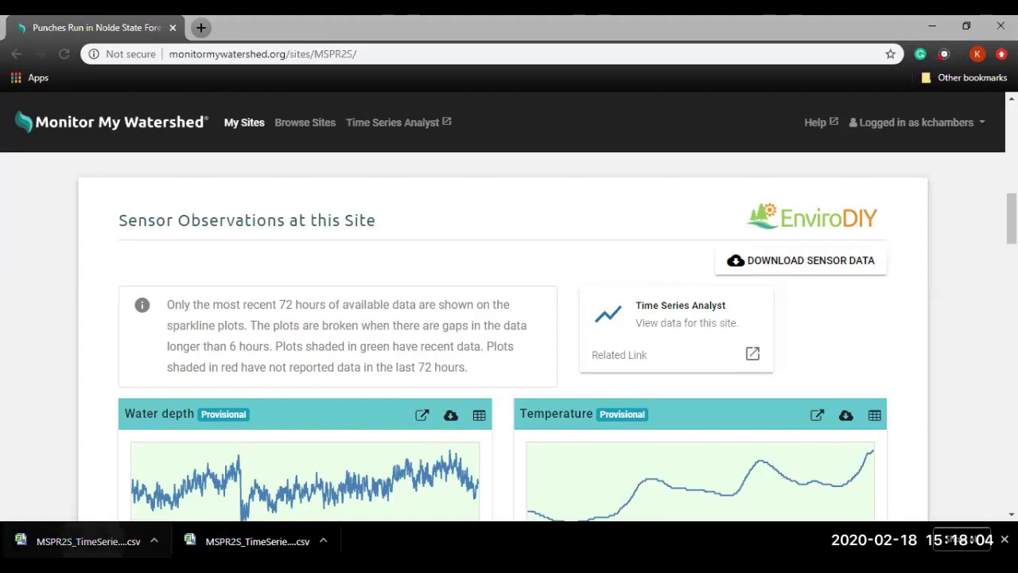
# - Open the downloaded MSPR2S time series CSV file and the downloaded Decagon sensor CSV file
pyautogui.click(93, 541)
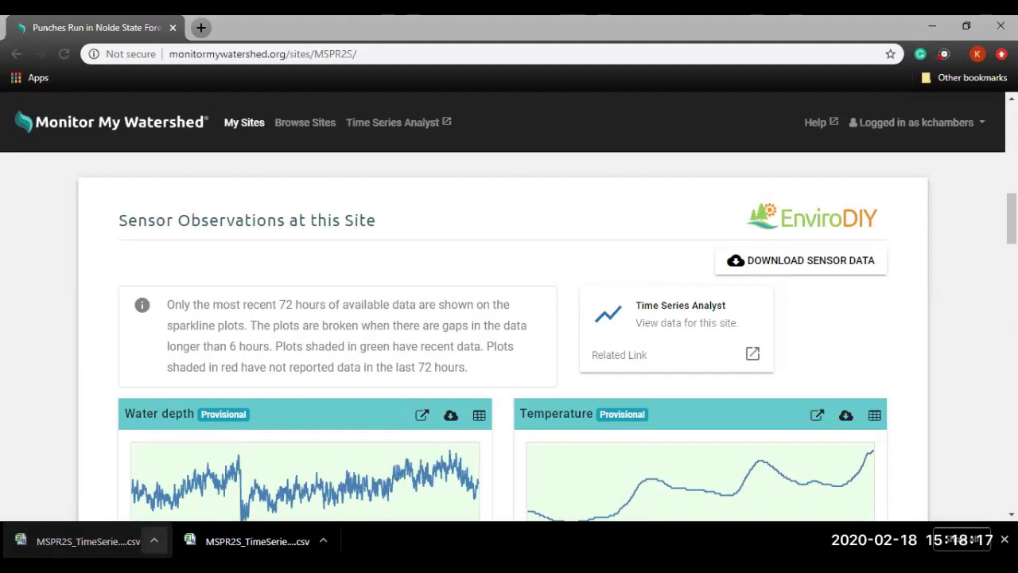
pyautogui.click(155, 541)
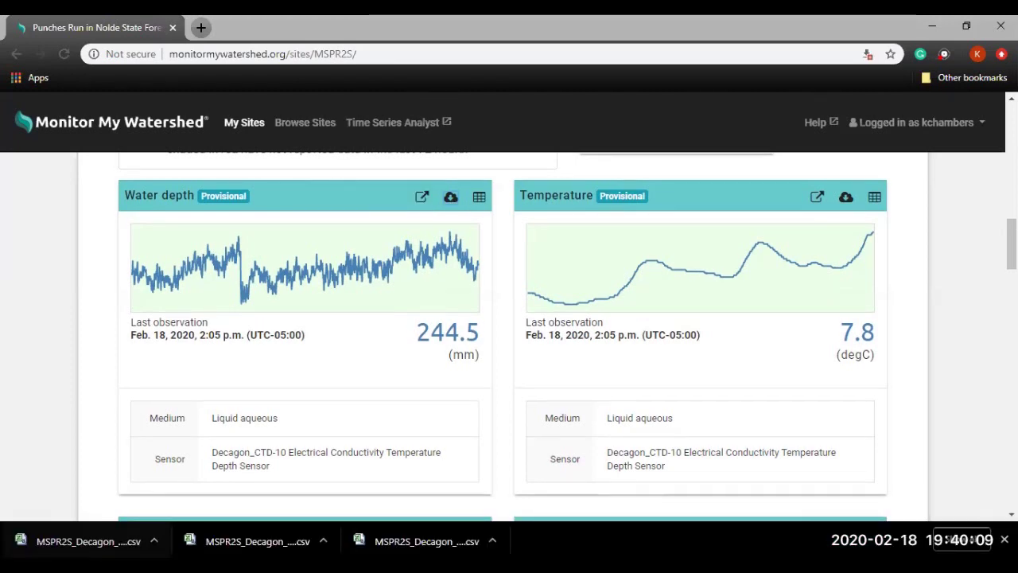
pyautogui.click(88, 541)
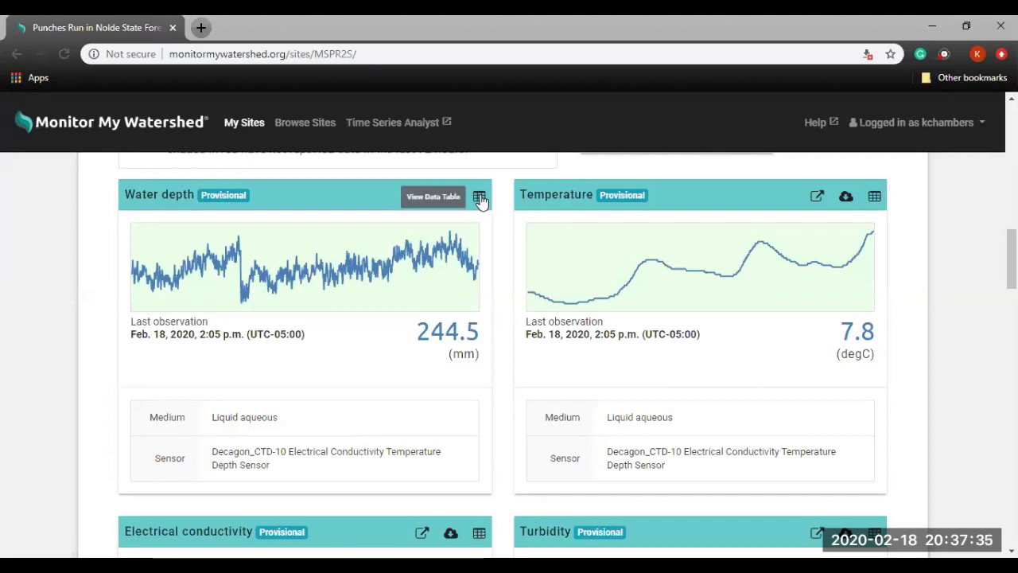
# - View the Water depth sensor's data table with its timestamps, UTC offsets and values, and close it
pyautogui.click(480, 198)
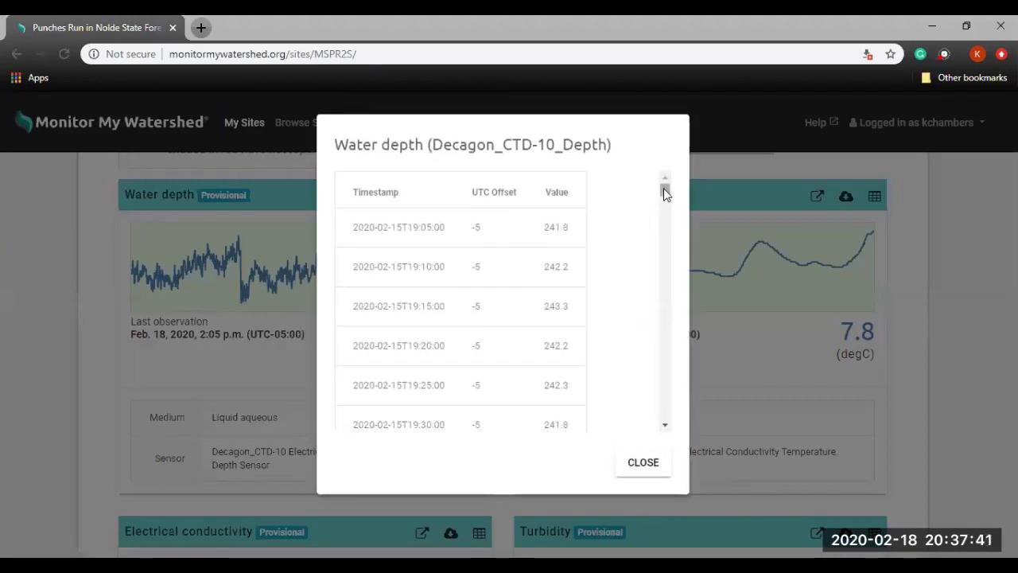
pyautogui.moveTo(667, 223); pyautogui.dragTo(665, 179)
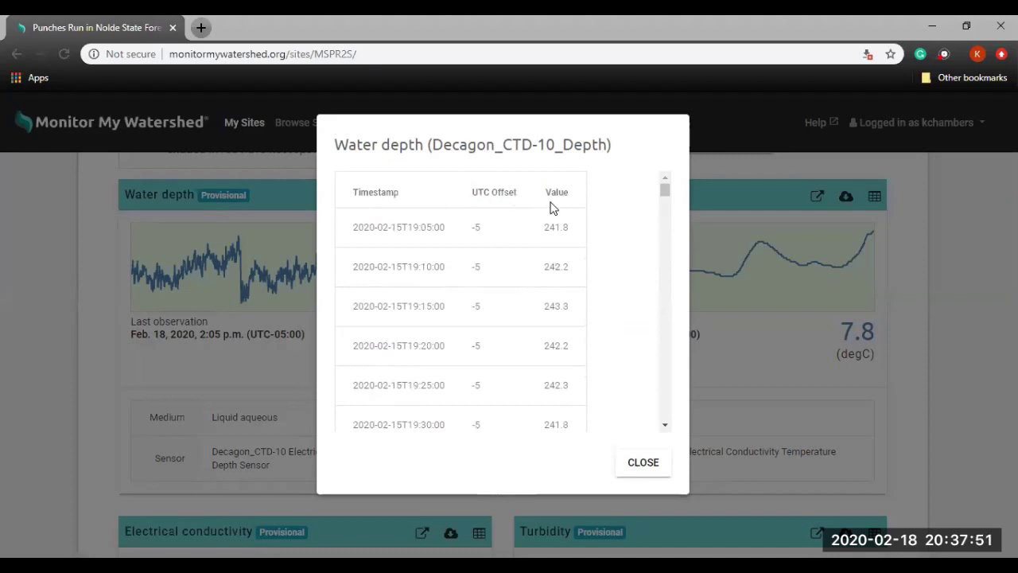
pyautogui.click(643, 463)
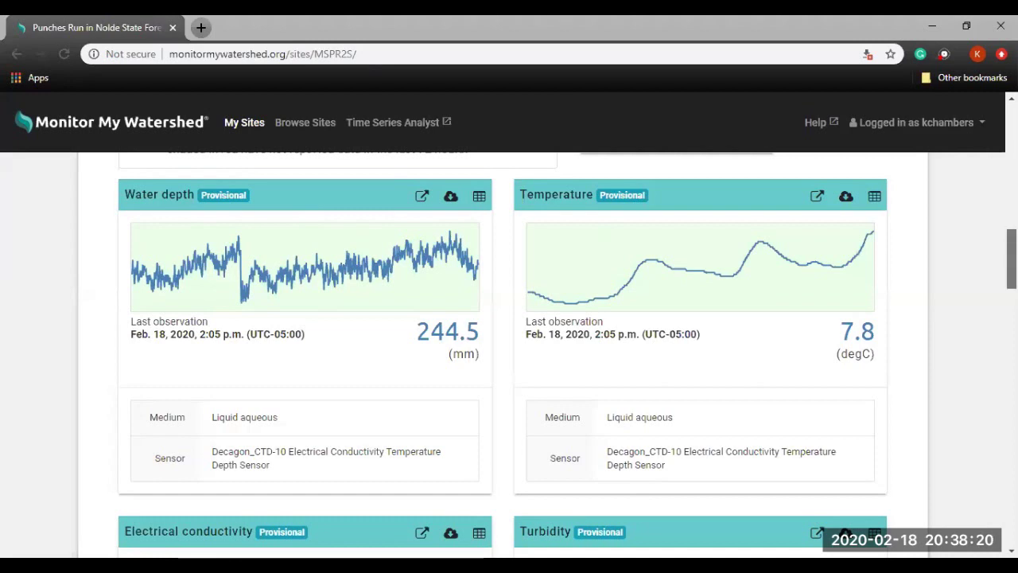
# - Examine the sparkline plots and latest observations for water depth, temperature, electrical conductivity and turbidity
pyautogui.scroll(-1, 567, 355)
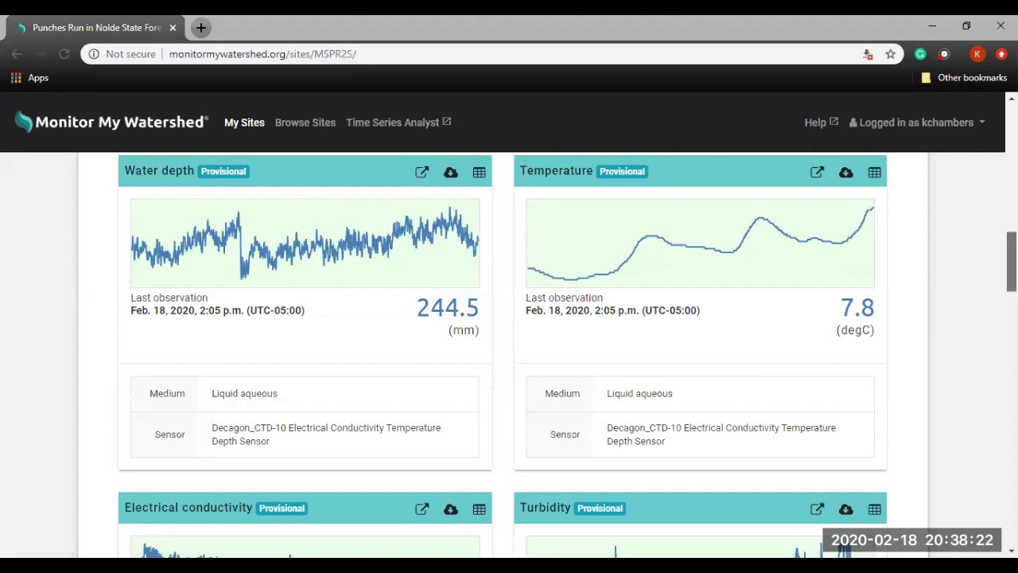
pyautogui.scroll(2, 620, 114)
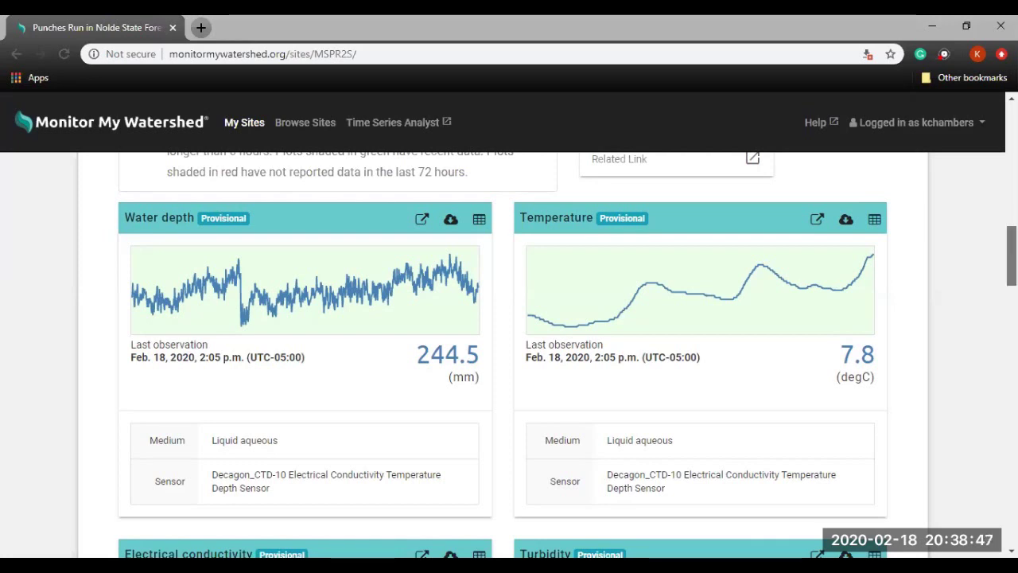
pyautogui.scroll(-4, 1011, 255)
pyautogui.moveTo(1011, 297); pyautogui.dragTo(1012, 345)
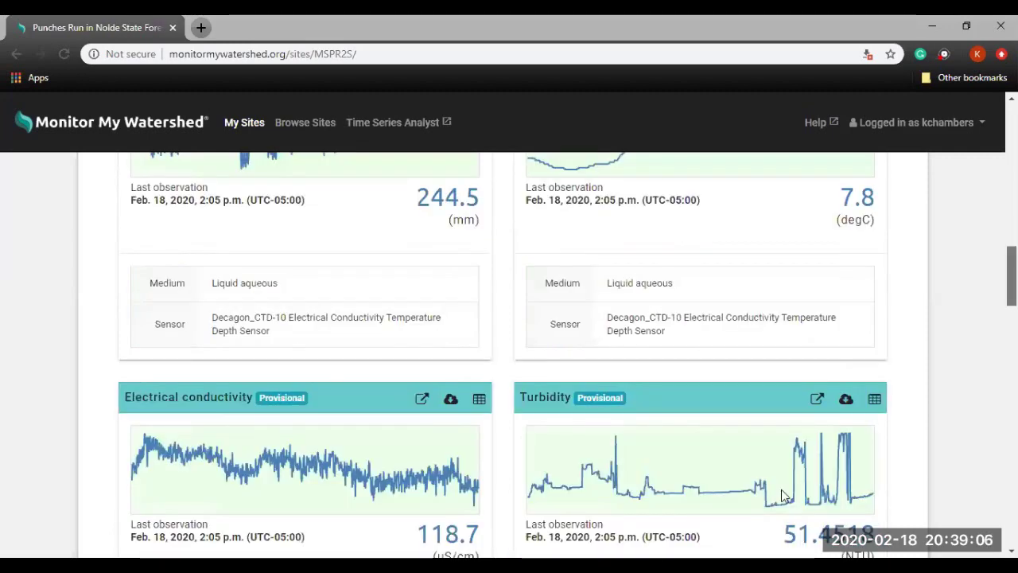
pyautogui.scroll(2, 781, 490)
pyautogui.scroll(-1, 791, 352)
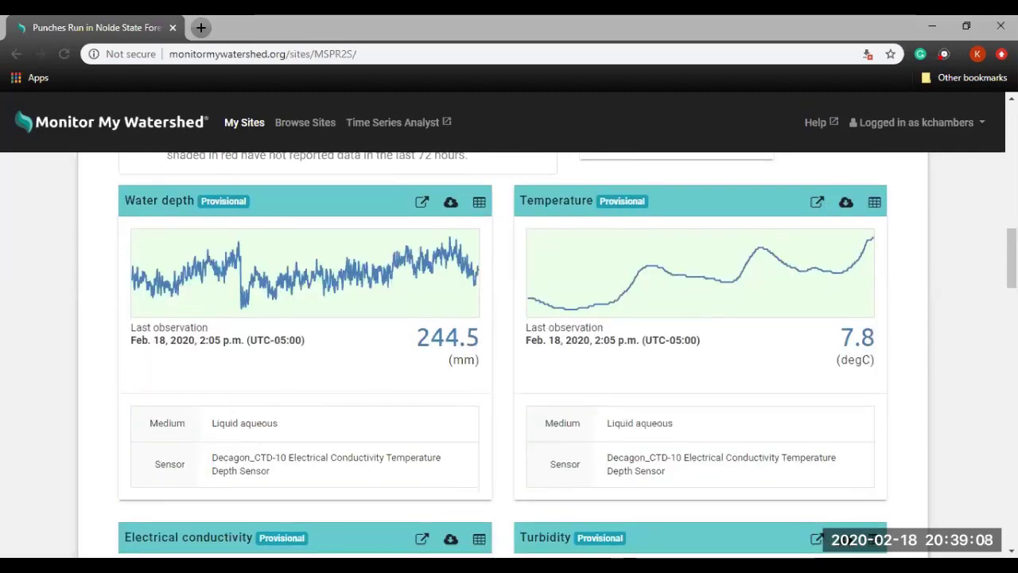
pyautogui.scroll(-1, 509, 350)
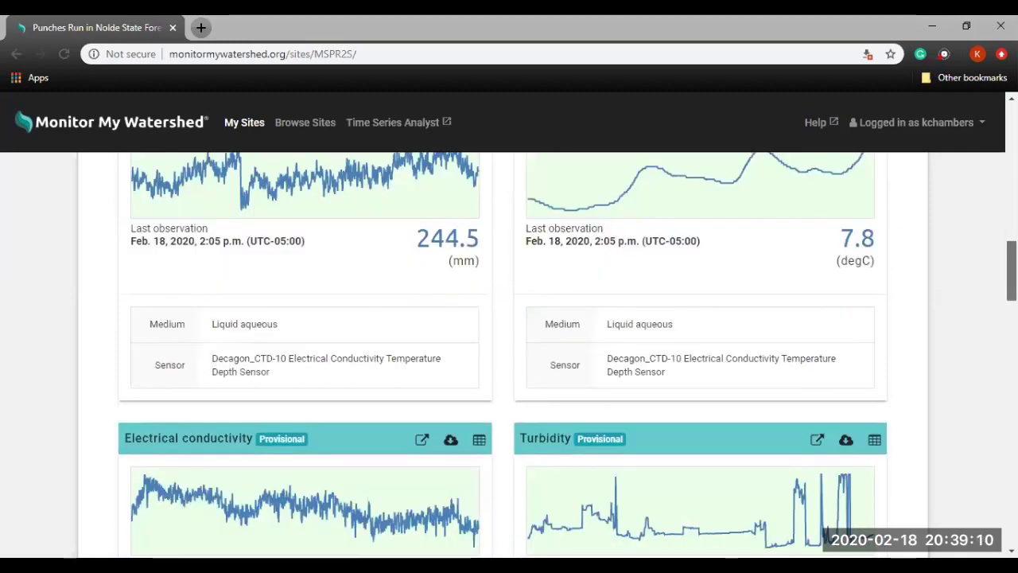
# - Examine the second turbidity plot and the Mayfly data logger temperature plot, comparing them with the water depth and water temperature plots
pyautogui.scroll(-1, 444, 170)
pyautogui.scroll(-1, 536, 350)
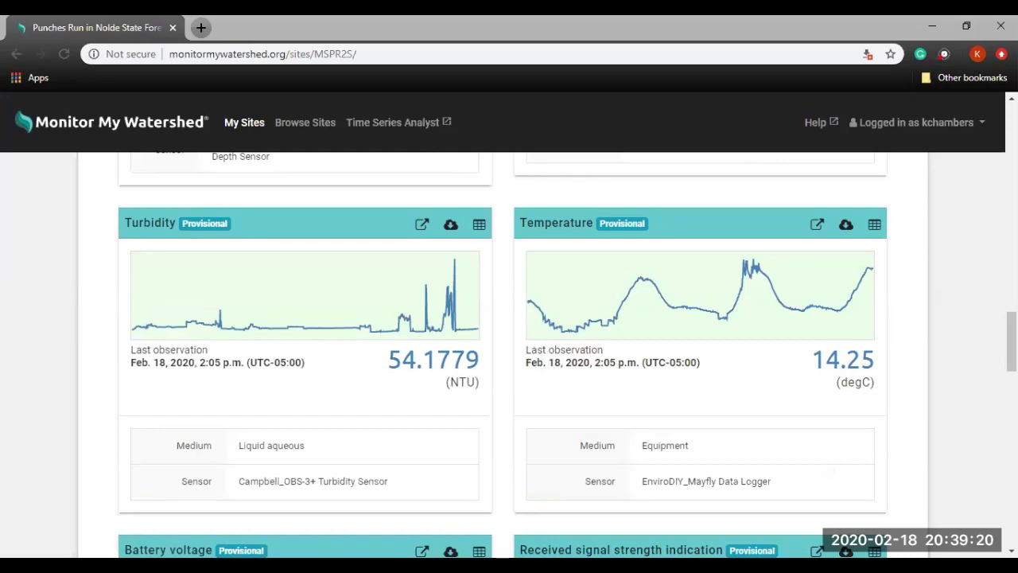
pyautogui.scroll(6, 570, 400)
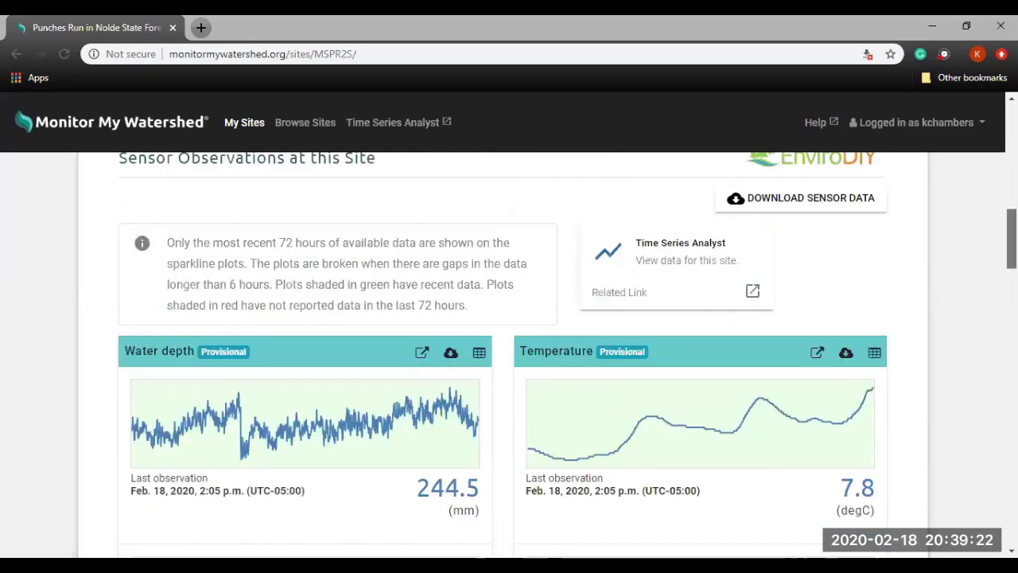
pyautogui.scroll(-2, 569, 400)
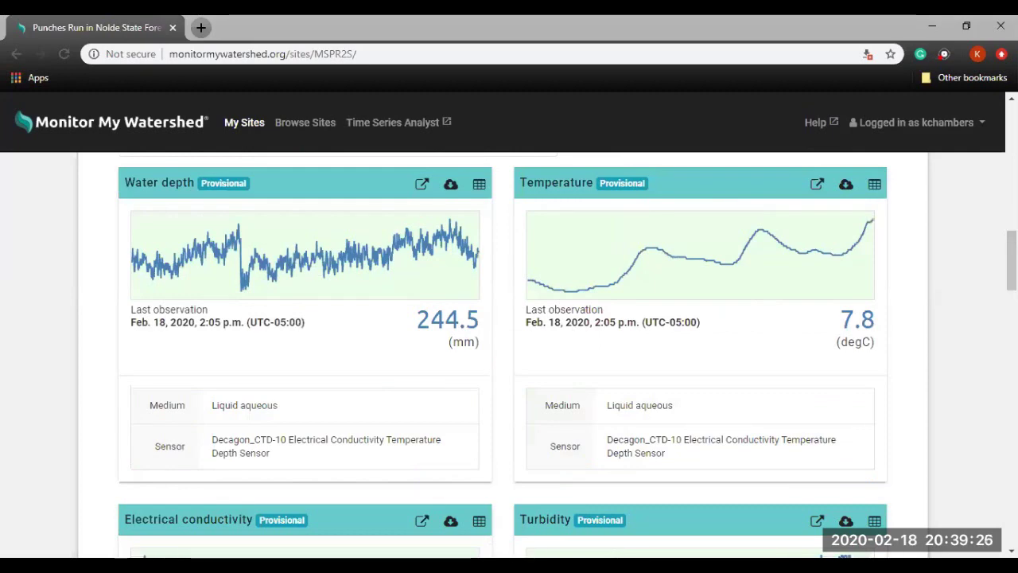
pyautogui.scroll(-2, 642, 409)
pyautogui.scroll(-1, 643, 409)
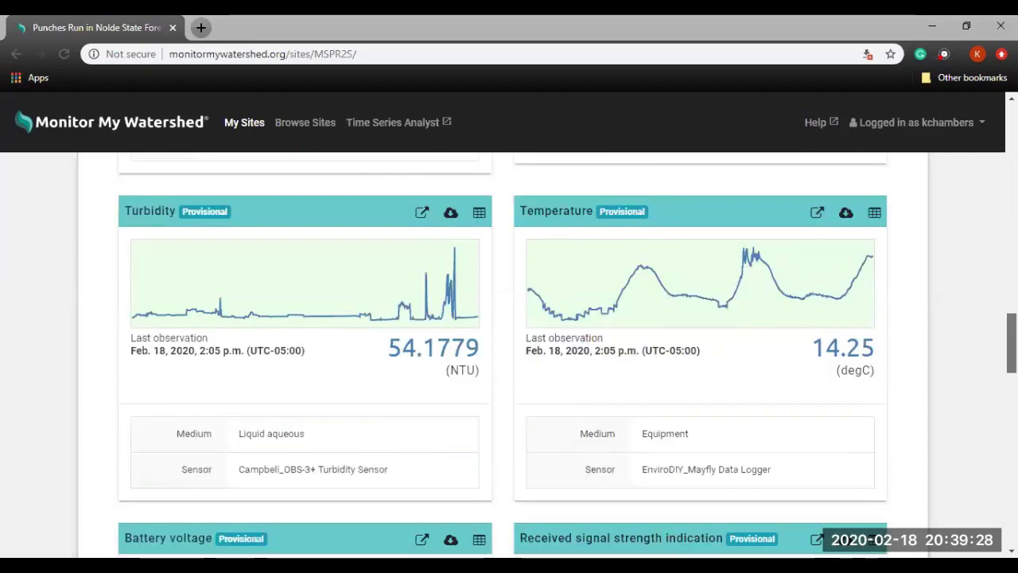
pyautogui.scroll(-1, 643, 407)
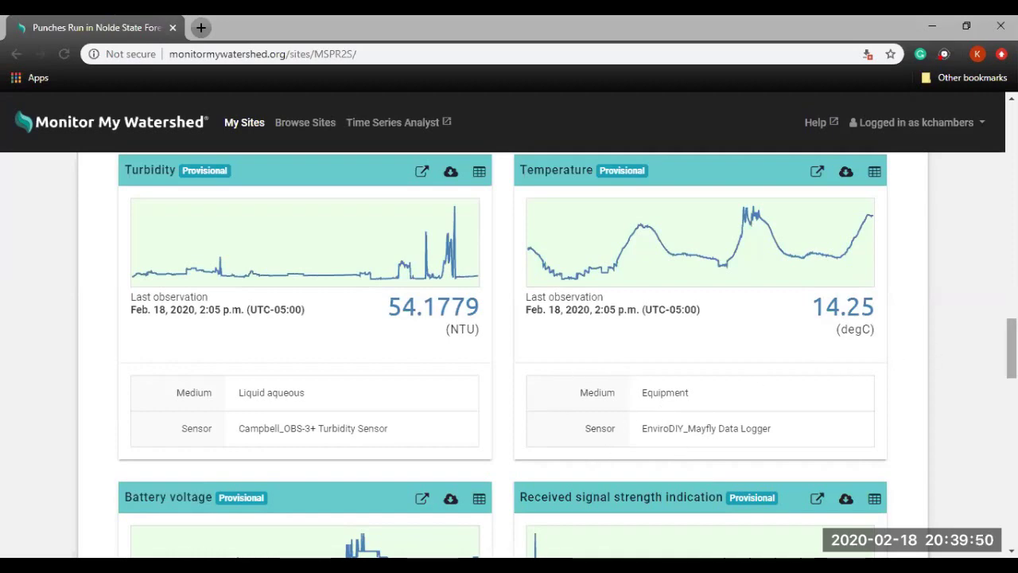
# - Review the battery voltage, signal strength and percent full scale plots, continuing to the Macroinvertebrate Data section
pyautogui.scroll(10, 509, 355)
pyautogui.scroll(-3, 844, 430)
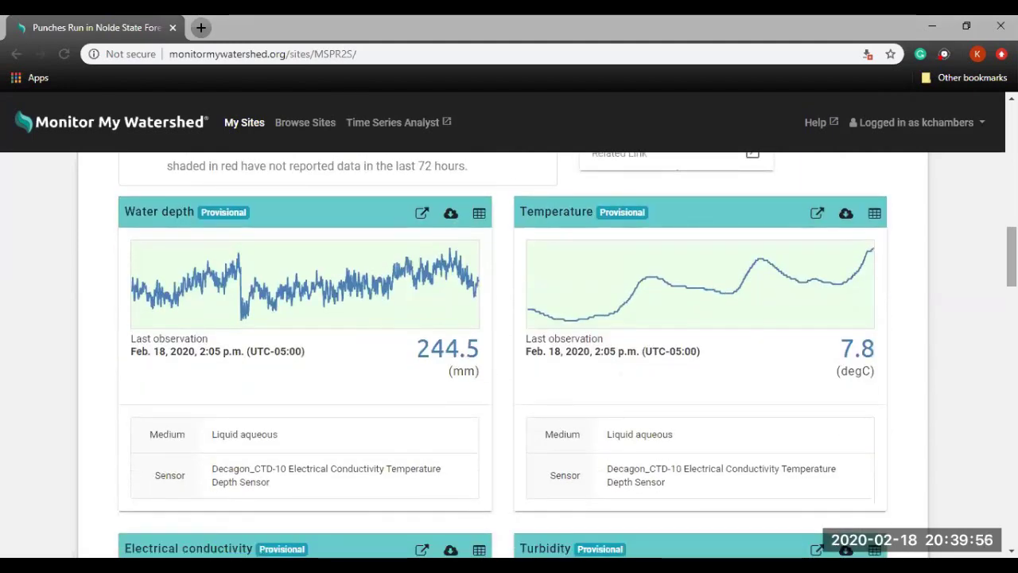
pyautogui.scroll(-8, 510, 354)
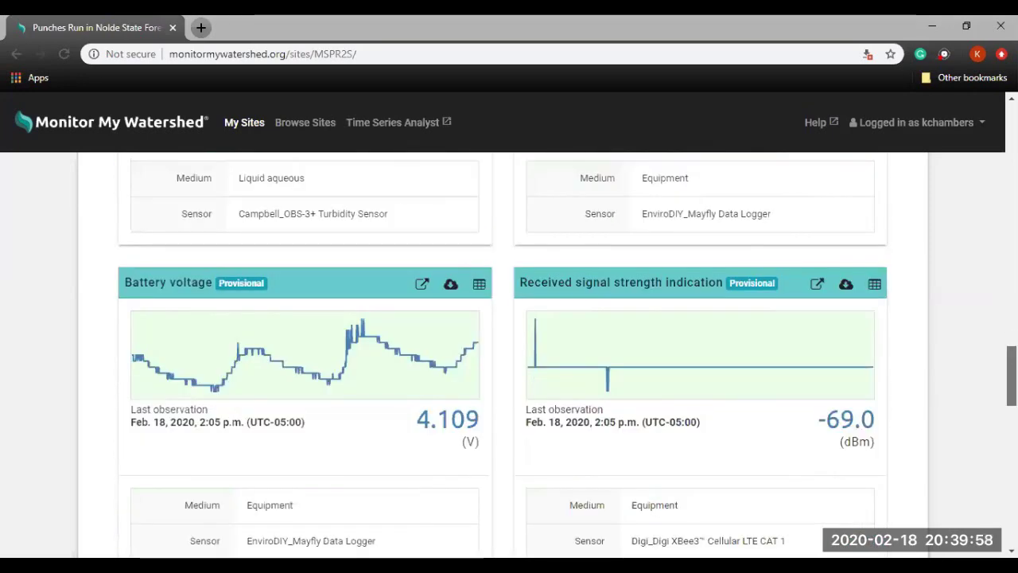
pyautogui.scroll(-1, 509, 354)
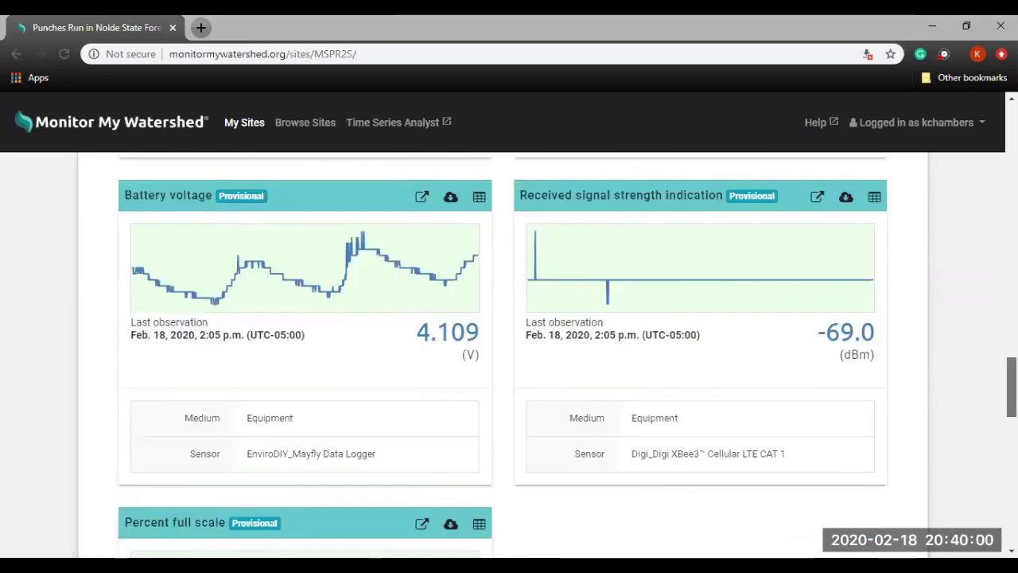
pyautogui.scroll(-5, 509, 355)
pyautogui.scroll(-2, 509, 354)
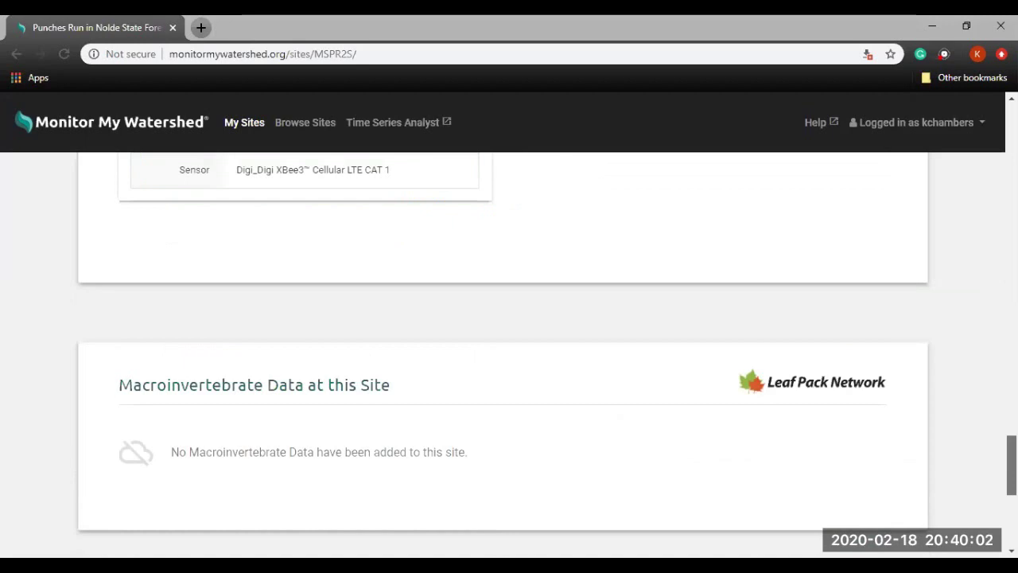
pyautogui.scroll(-1, 510, 354)
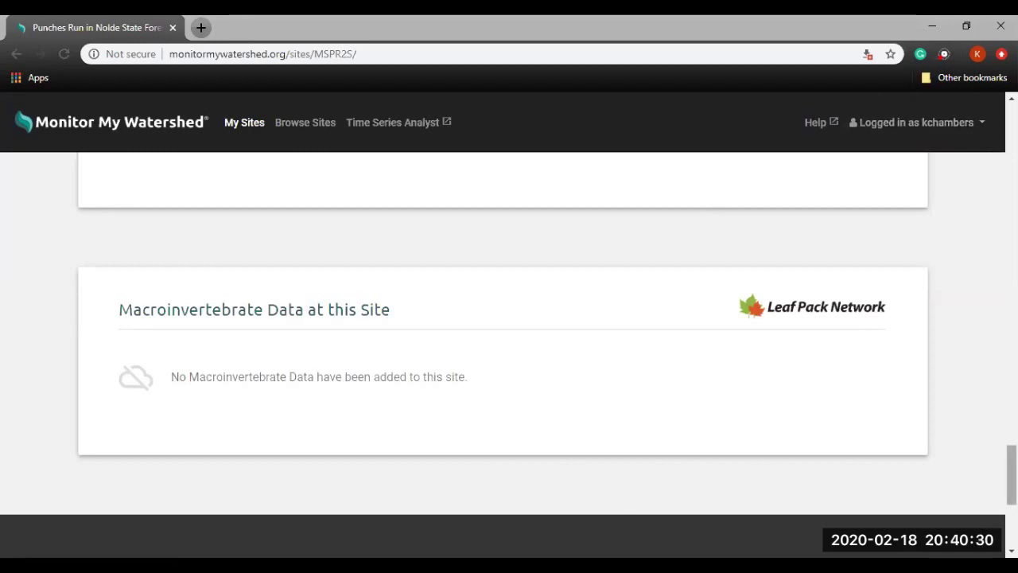
# - Open the Punches Run site's data in Time Series Analyst from the Sensor Observations section
pyautogui.scroll(6, 510, 354)
pyautogui.scroll(4, 509, 354)
pyautogui.scroll(3, 509, 354)
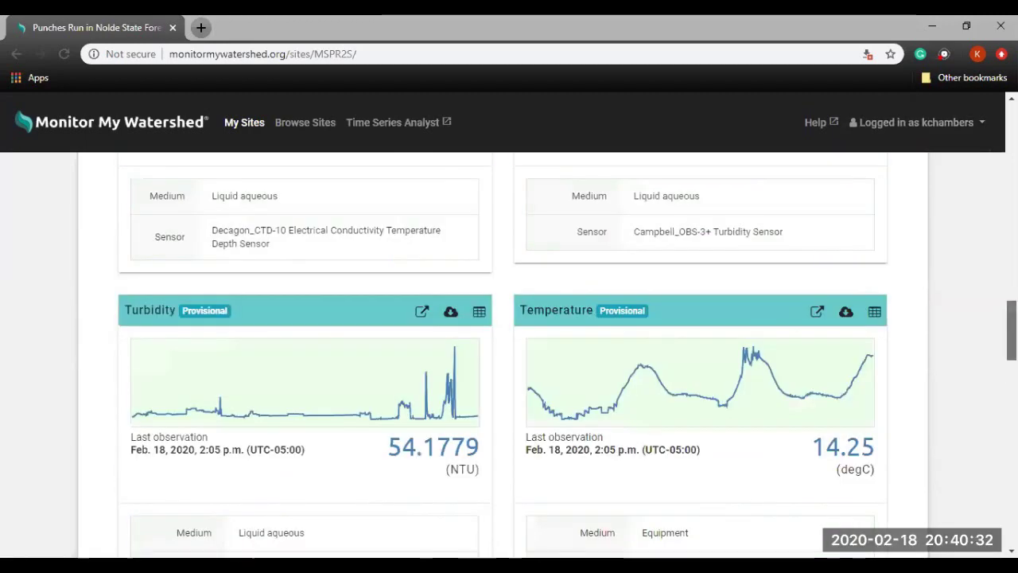
pyautogui.scroll(4, 509, 354)
pyautogui.scroll(1, 509, 354)
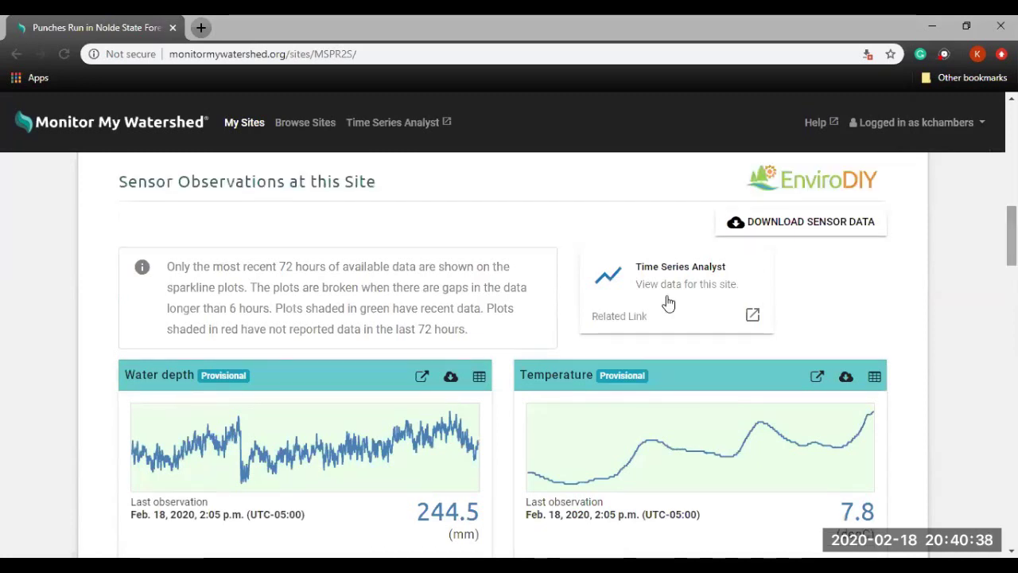
pyautogui.click(754, 317)
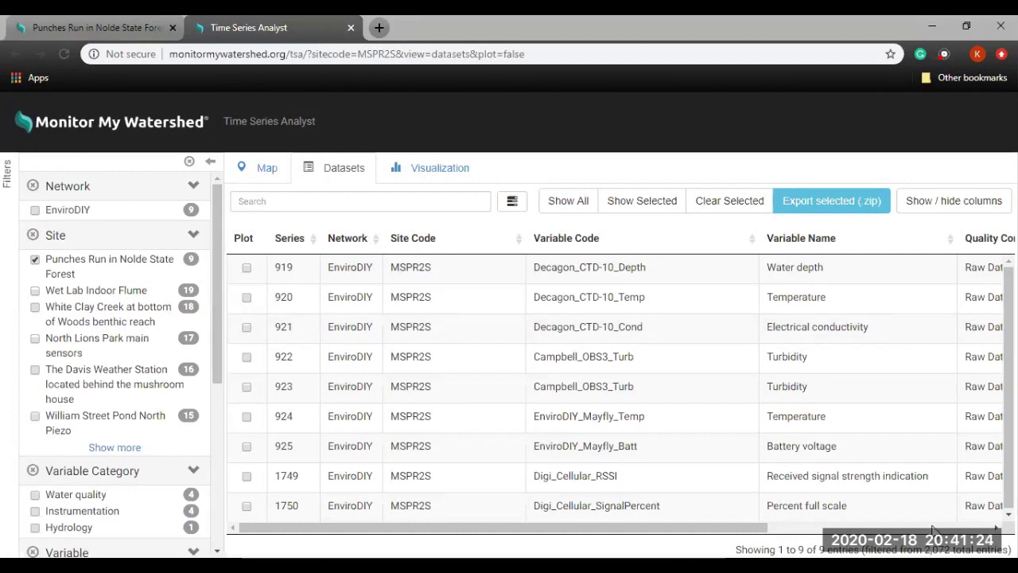
# - Return to the Punches Run site page and review its details and all sensor plots down to percent full scale
pyautogui.click(114, 24)
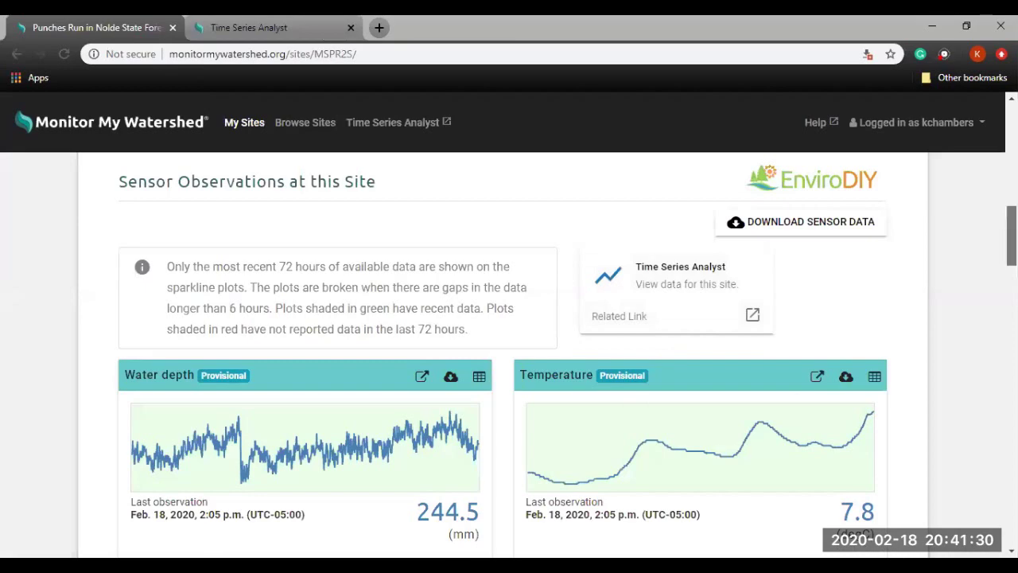
pyautogui.scroll(5, 509, 350)
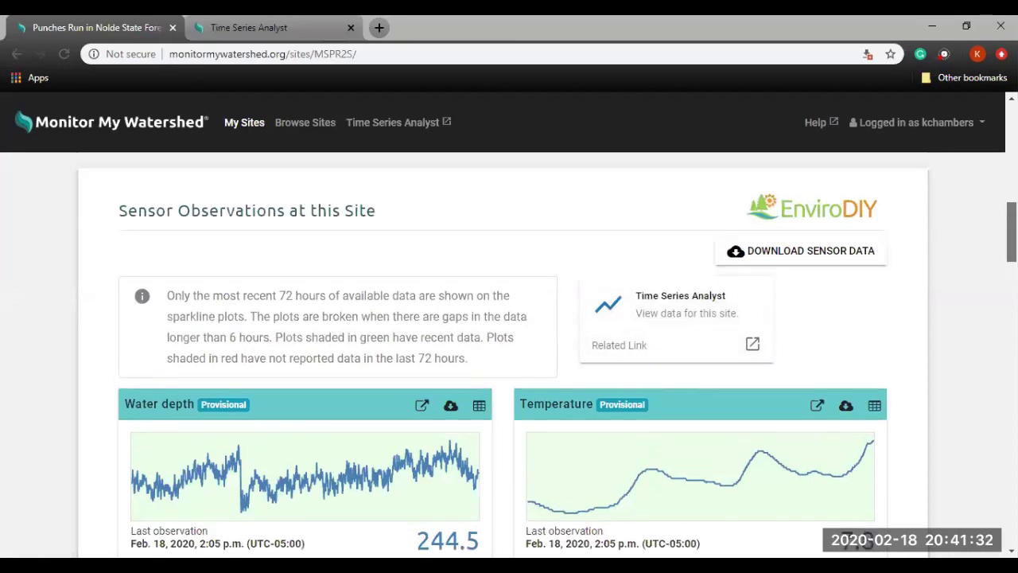
pyautogui.scroll(3, 509, 354)
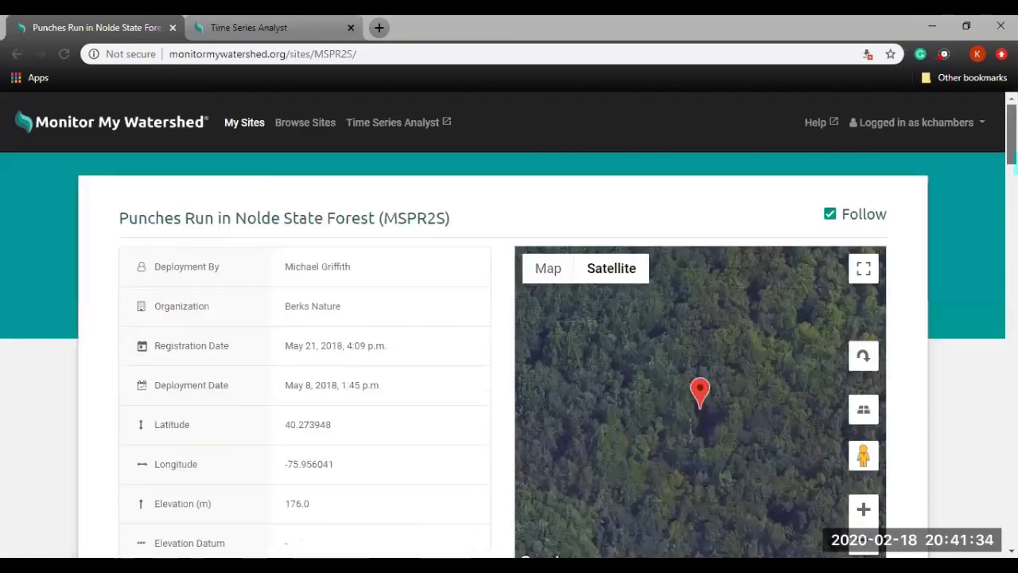
pyautogui.scroll(-6, 509, 350)
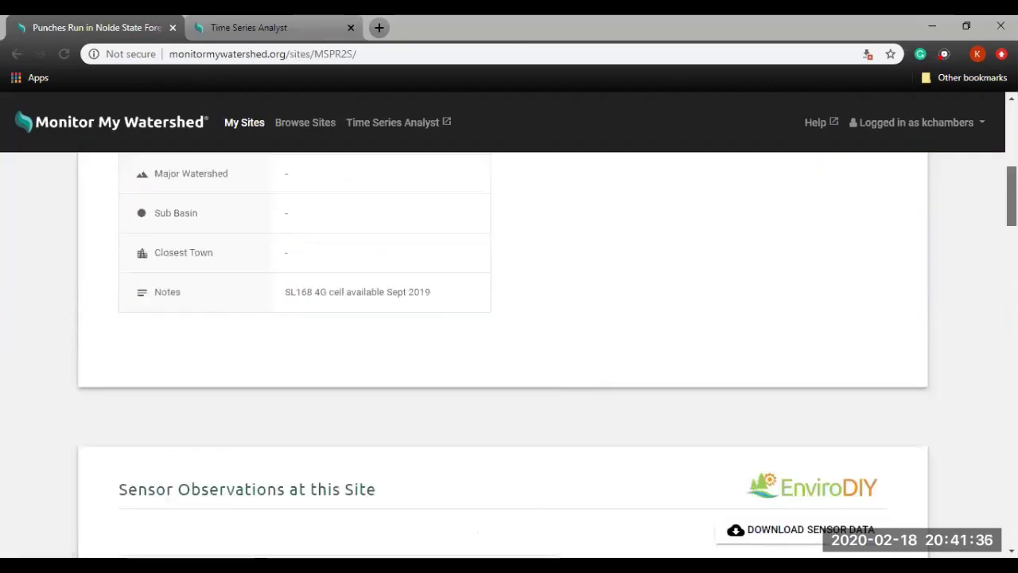
pyautogui.scroll(-2, 509, 350)
pyautogui.scroll(-2, 509, 350)
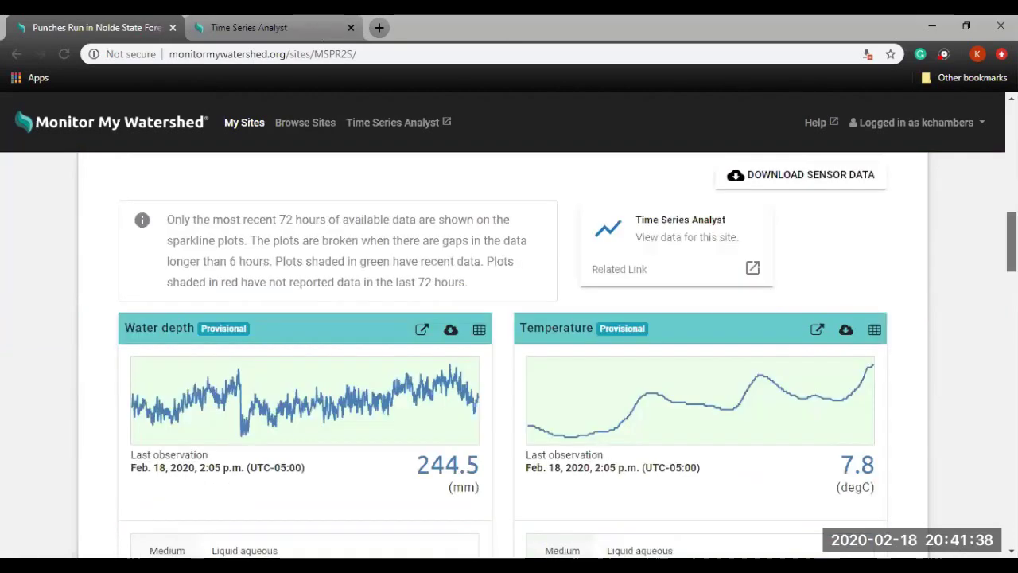
pyautogui.scroll(-4, 509, 350)
pyautogui.scroll(-4, 509, 350)
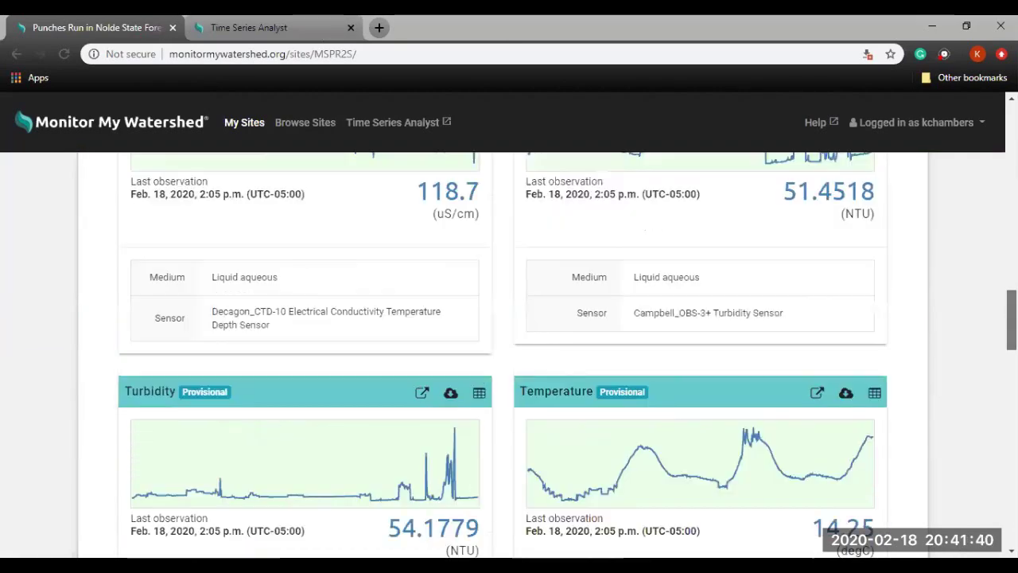
pyautogui.scroll(-1, 509, 350)
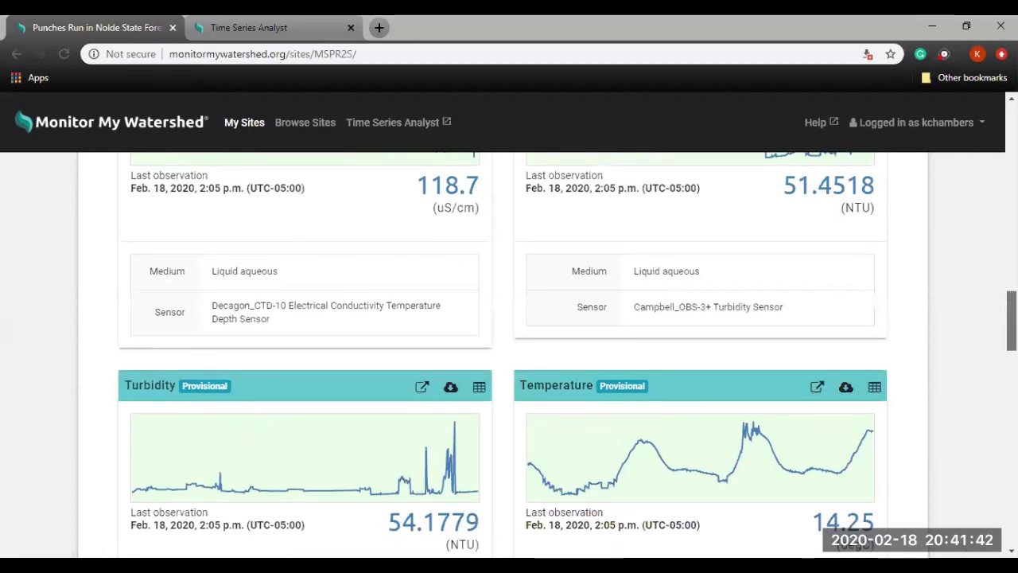
pyautogui.scroll(-4, 509, 350)
pyautogui.scroll(-1, 510, 350)
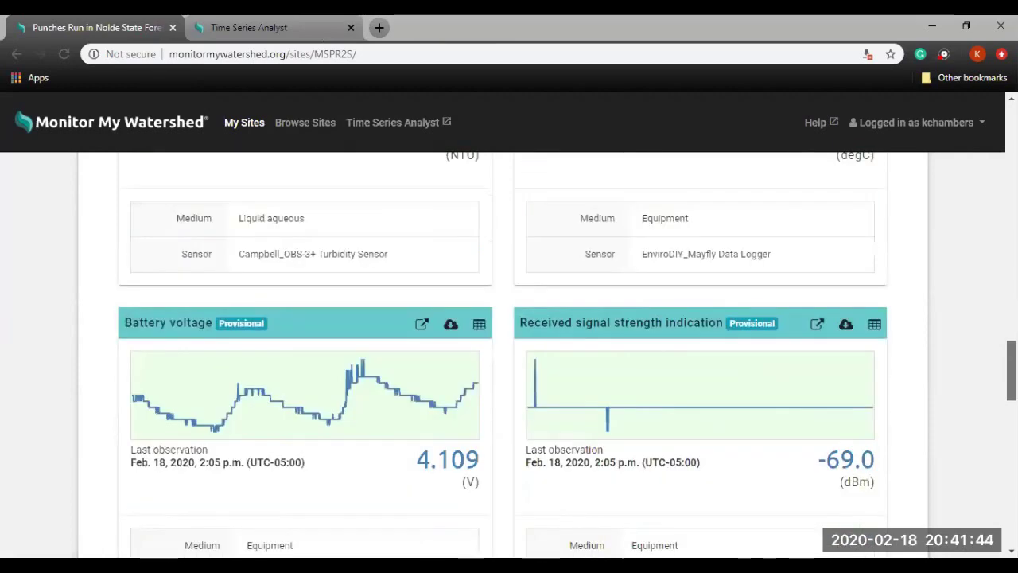
pyautogui.scroll(-1, 509, 350)
pyautogui.scroll(-1, 509, 350)
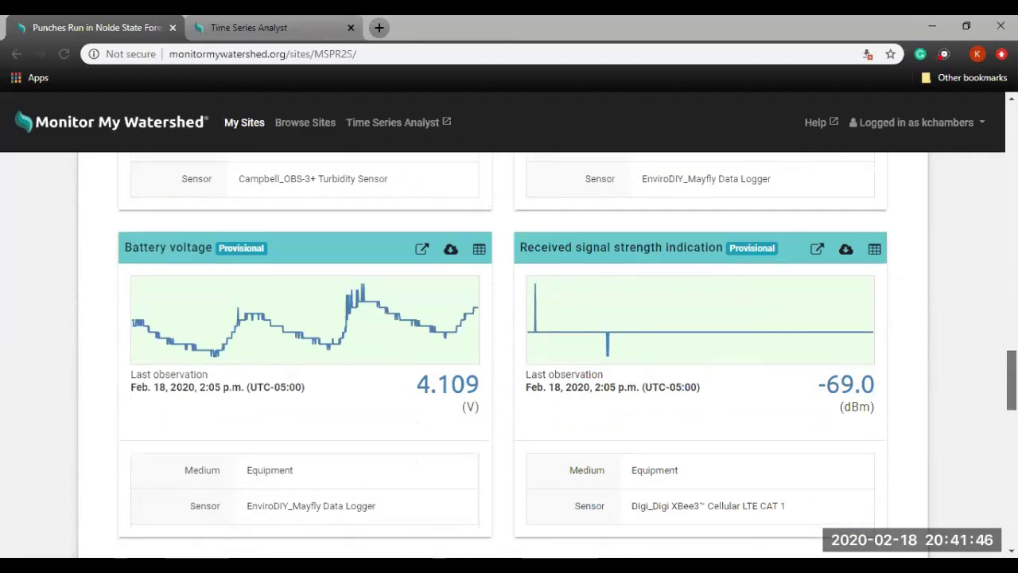
pyautogui.scroll(-3, 829, 282)
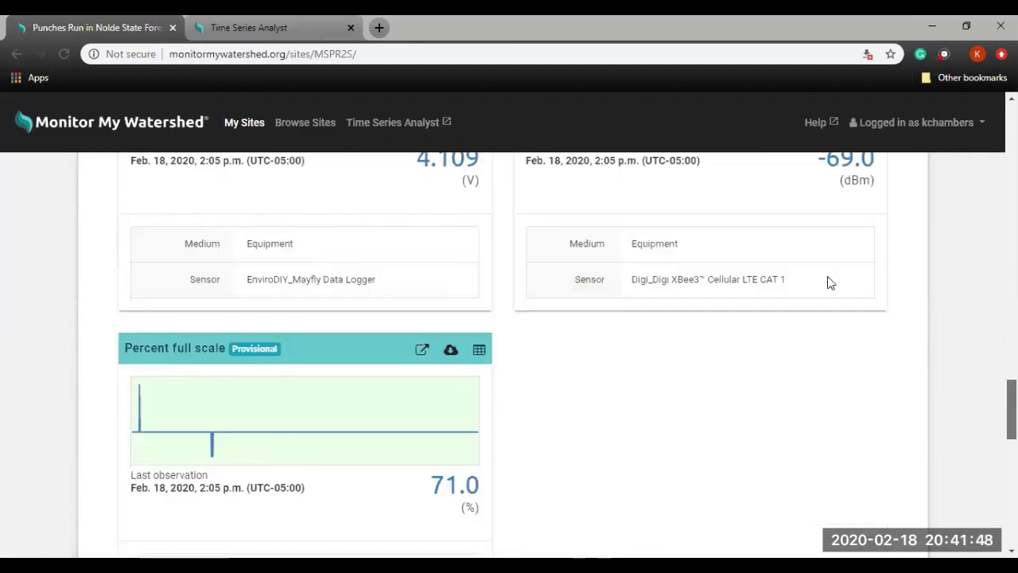
# - In Time Series Analyst, select series 919, 920, 922, 923 and 924 and view them in a visualization
pyautogui.click(249, 28)
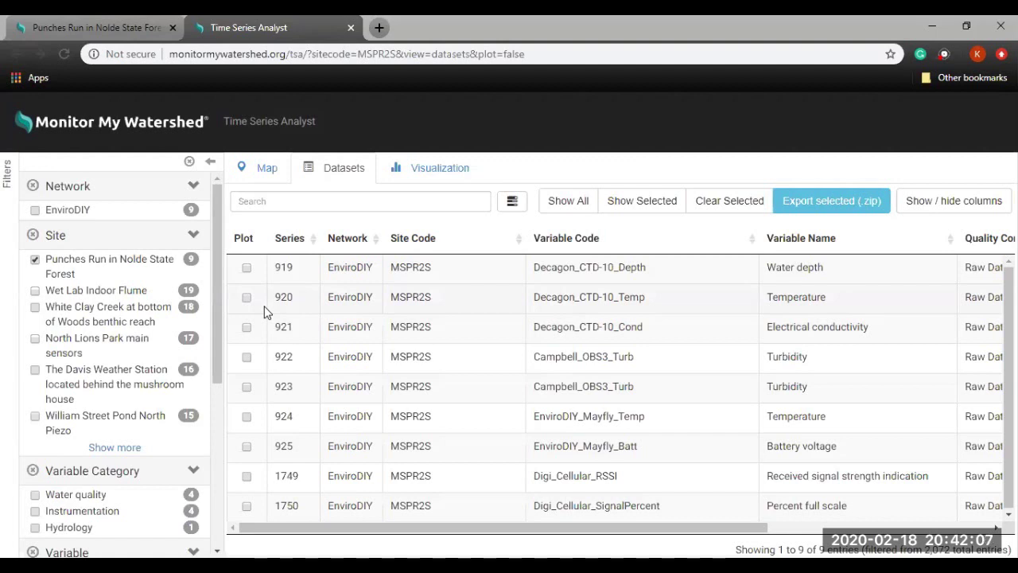
pyautogui.click(246, 270)
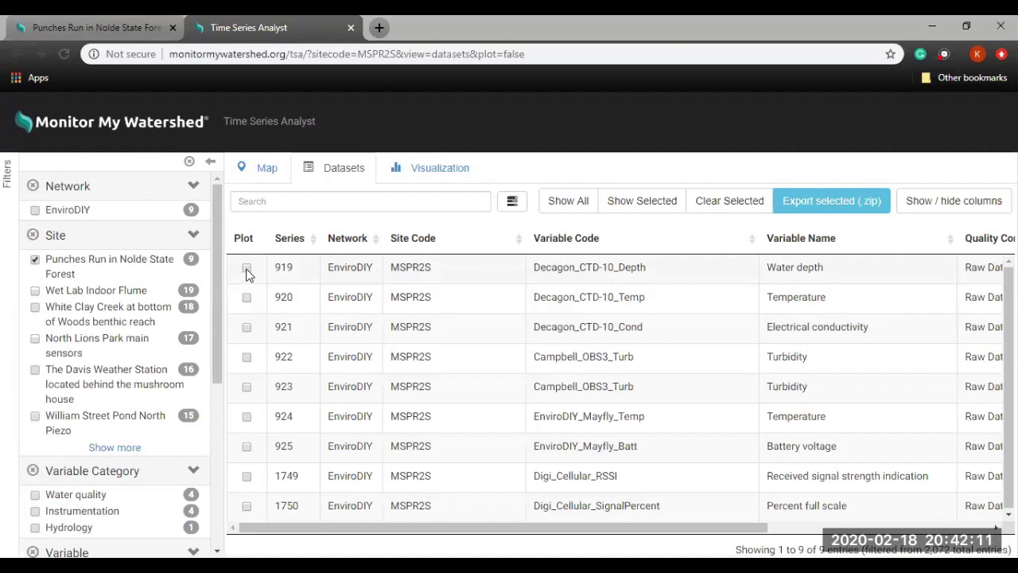
pyautogui.click(246, 298)
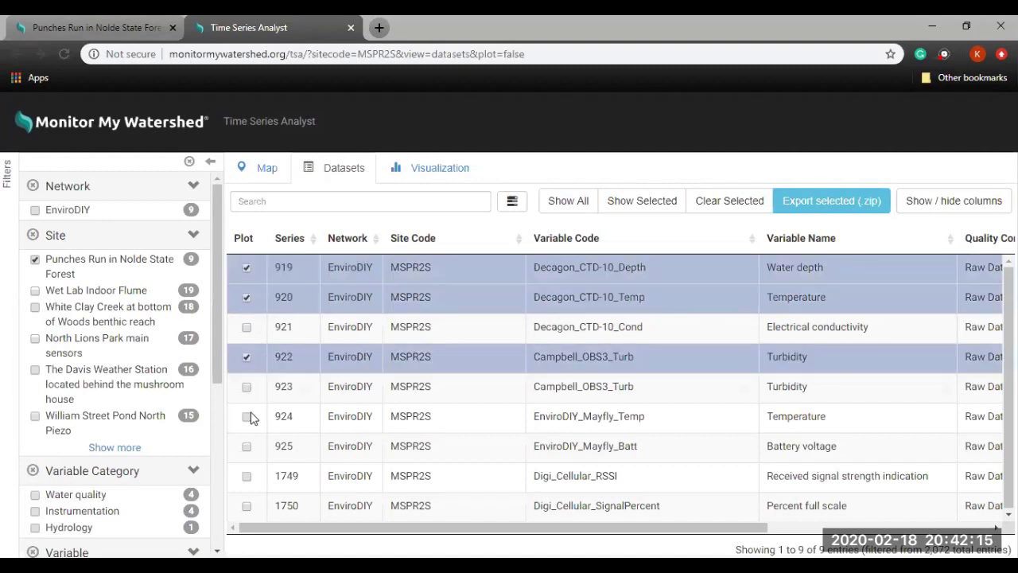
pyautogui.click(247, 388)
pyautogui.click(247, 416)
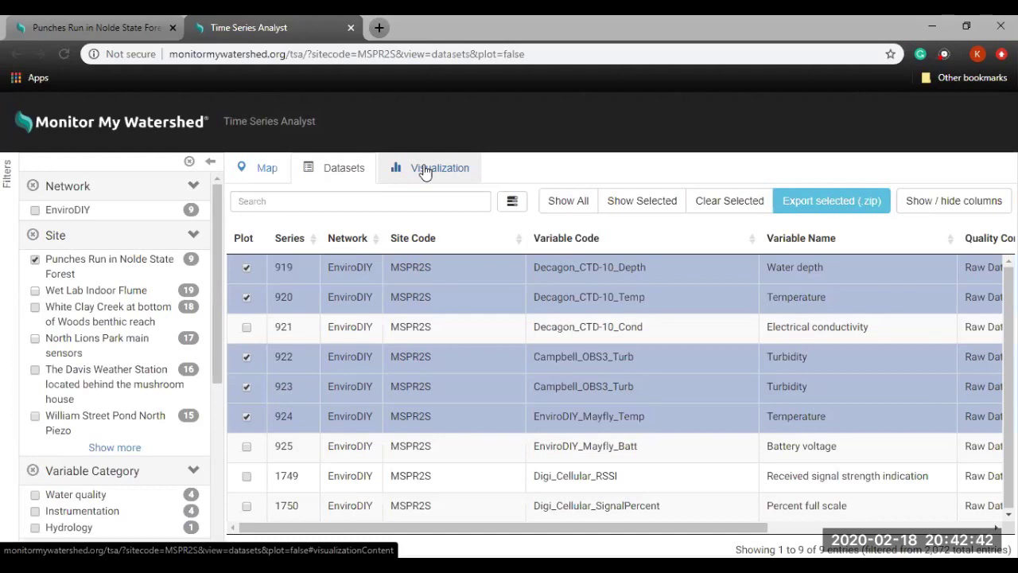
pyautogui.click(425, 170)
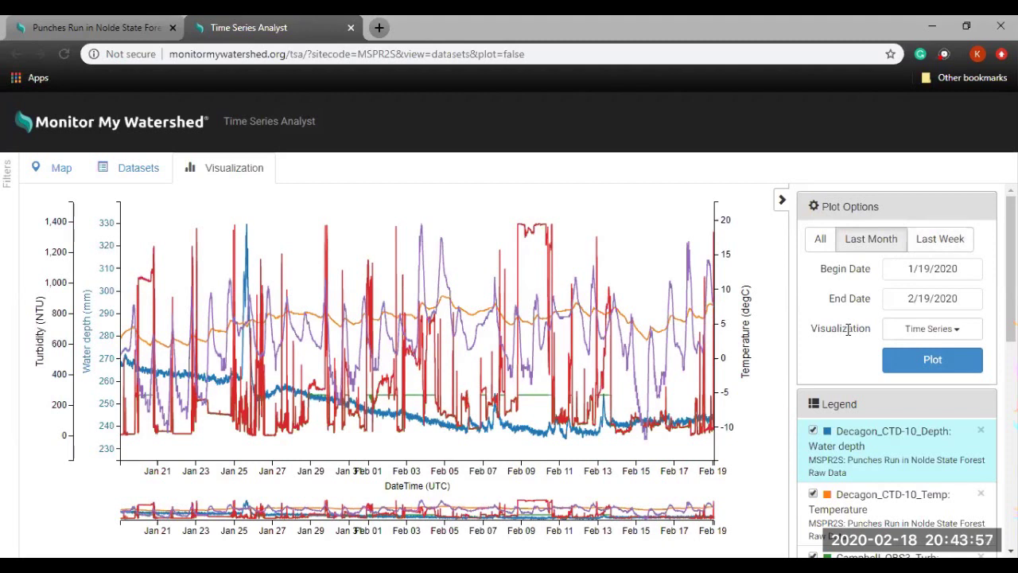
# - Set the plot's end date to 2/18/2020 and begin date to 2/08/2020, with Time Series as the visualization type
pyautogui.click(916, 299)
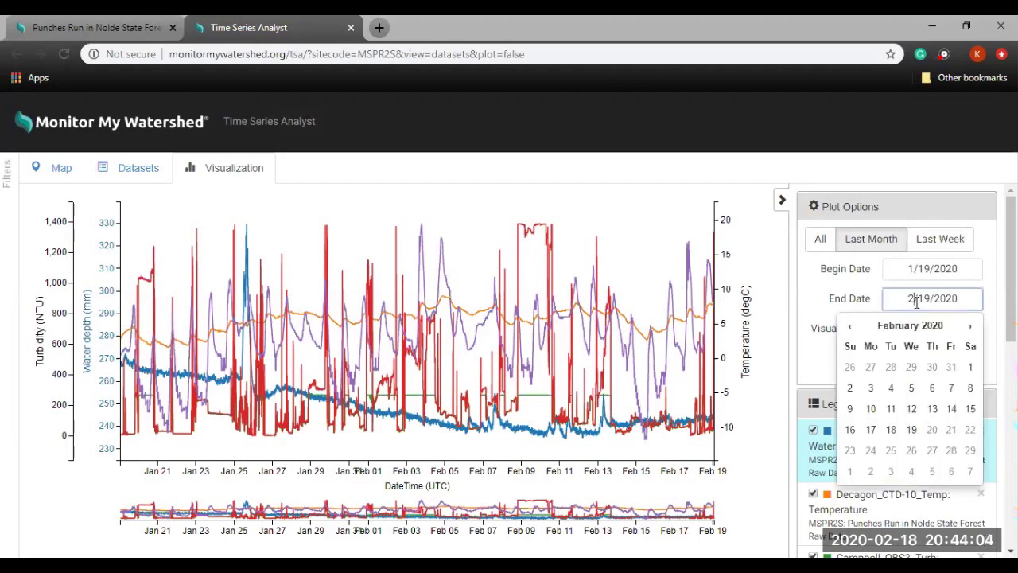
pyautogui.click(892, 431)
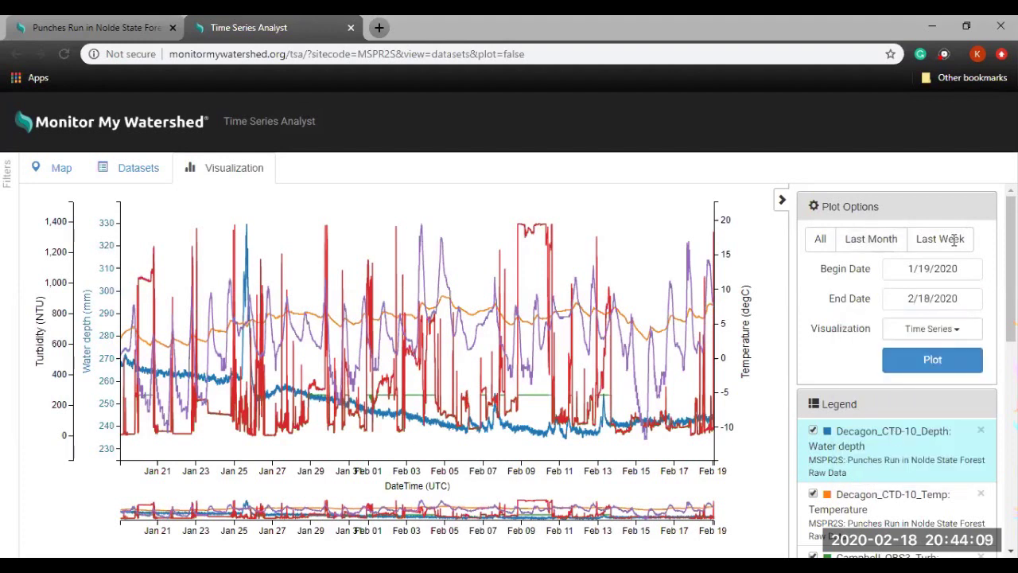
pyautogui.click(919, 270)
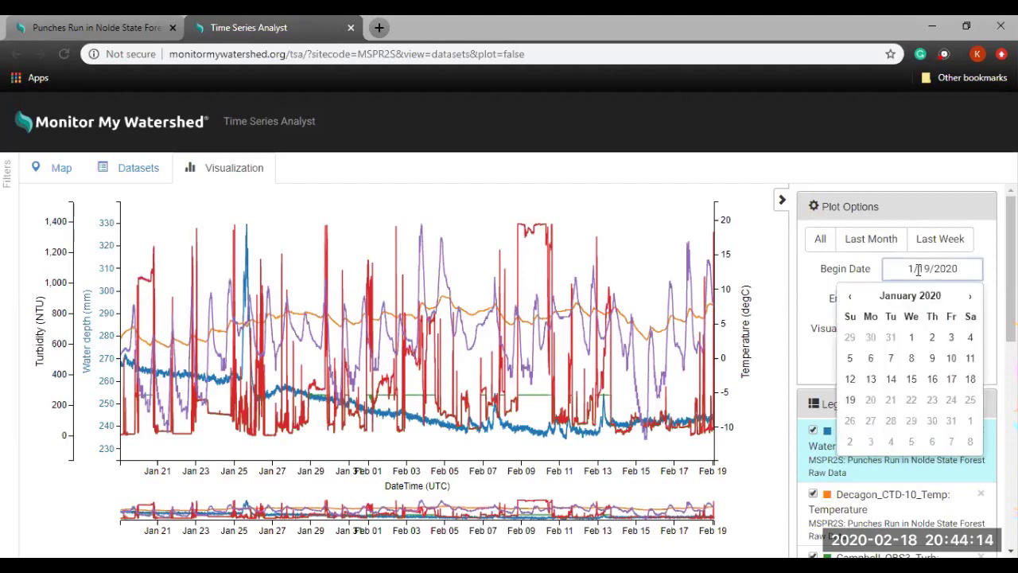
pyautogui.click(971, 297)
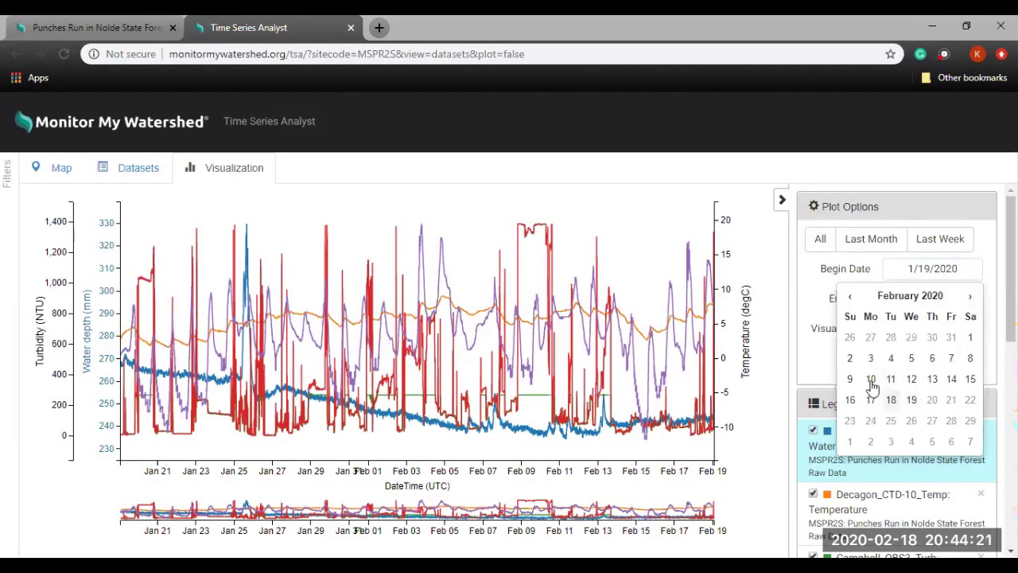
pyautogui.click(971, 360)
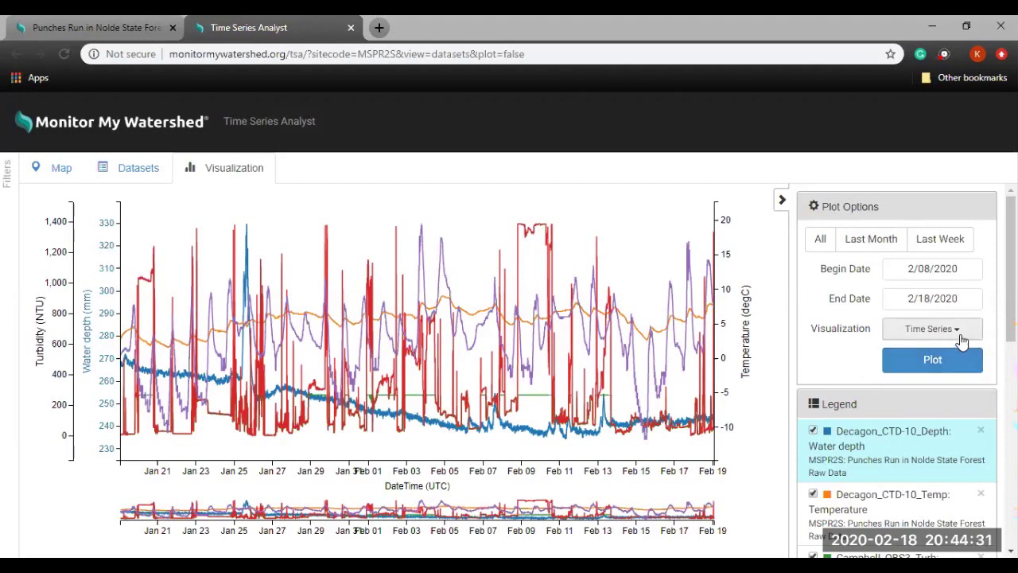
pyautogui.click(962, 341)
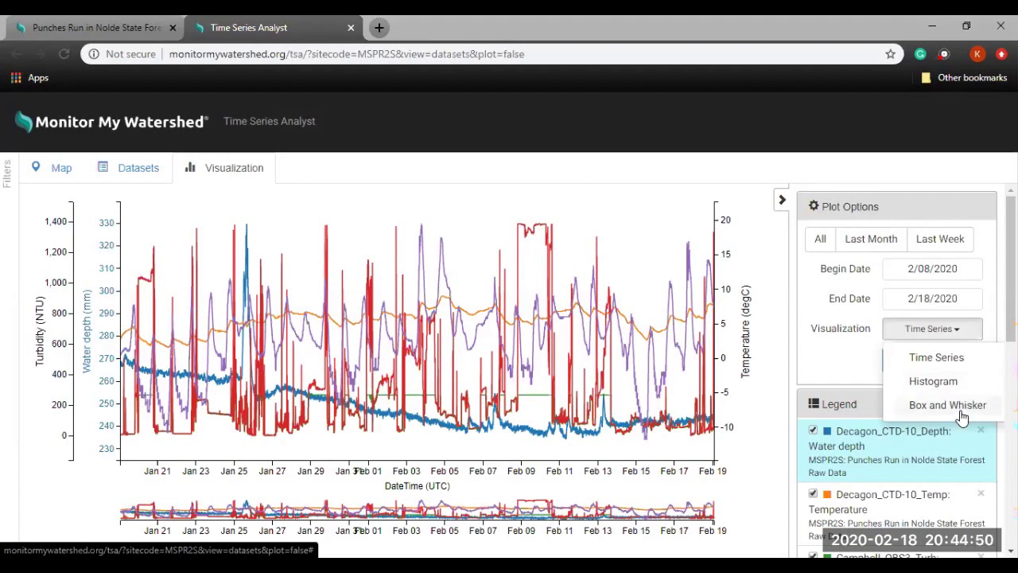
pyautogui.click(952, 367)
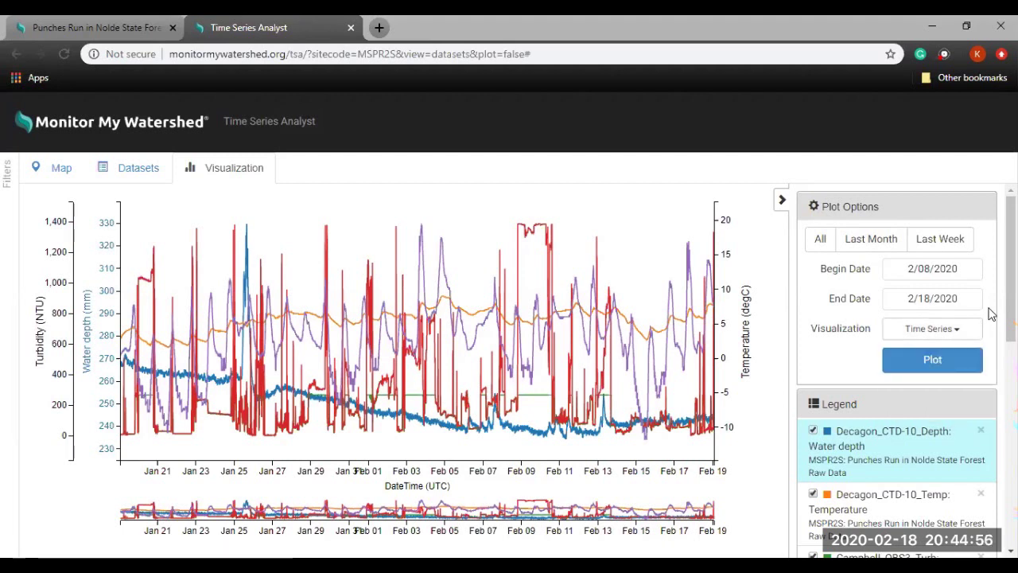
# - Plot the selected series over the date range 2/08/2020 to 2/18/2020
pyautogui.click(871, 239)
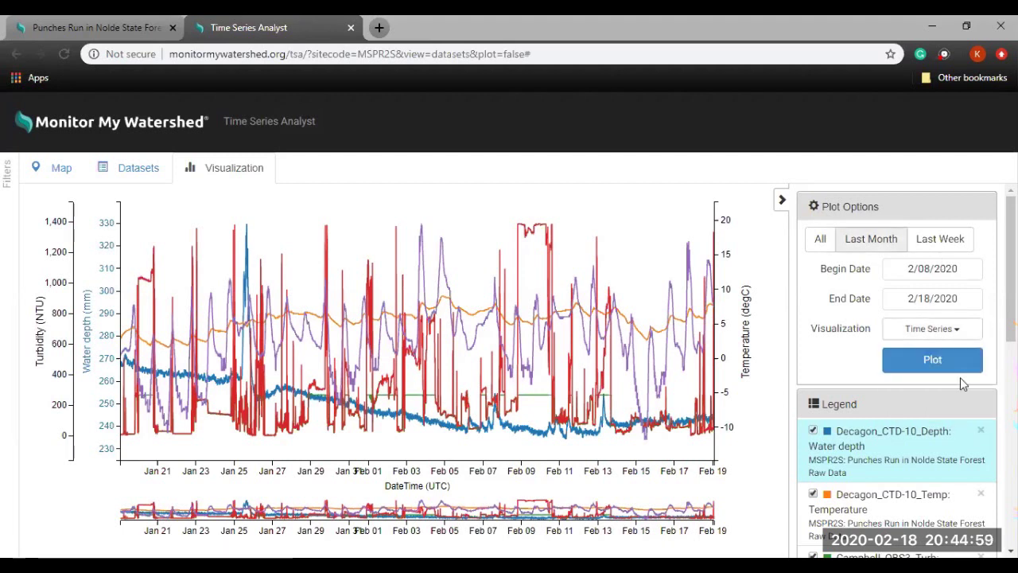
pyautogui.click(951, 373)
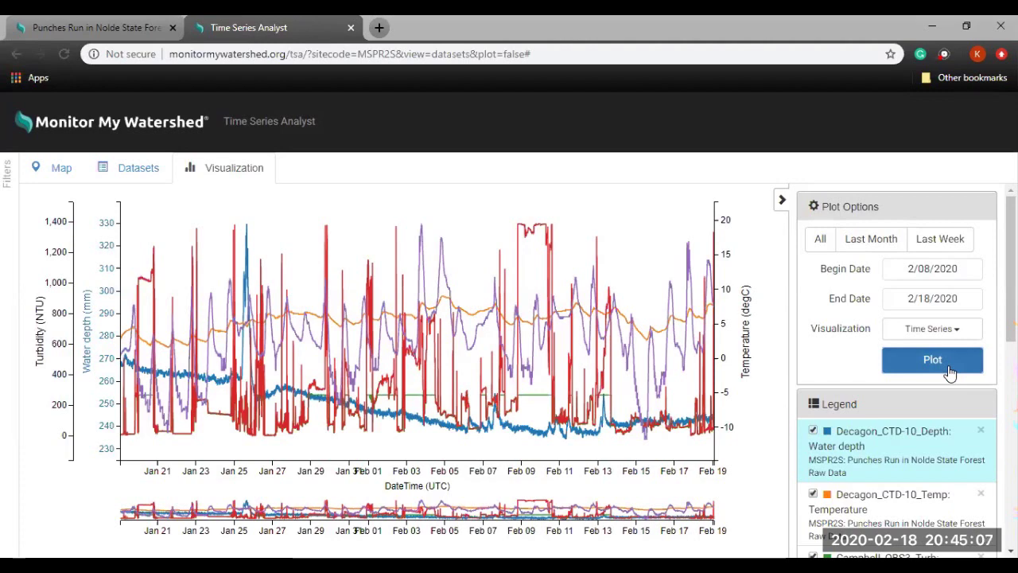
pyautogui.click(950, 372)
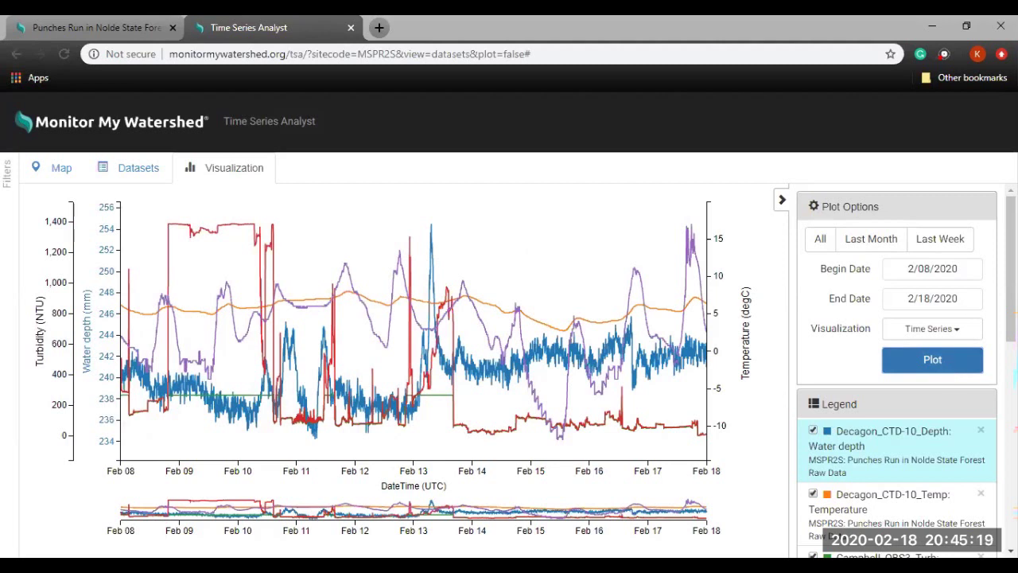
# - Review the plot's legend entries and the complete Summary Statistics list for the highlighted water depth series
pyautogui.scroll(-1, 897, 370)
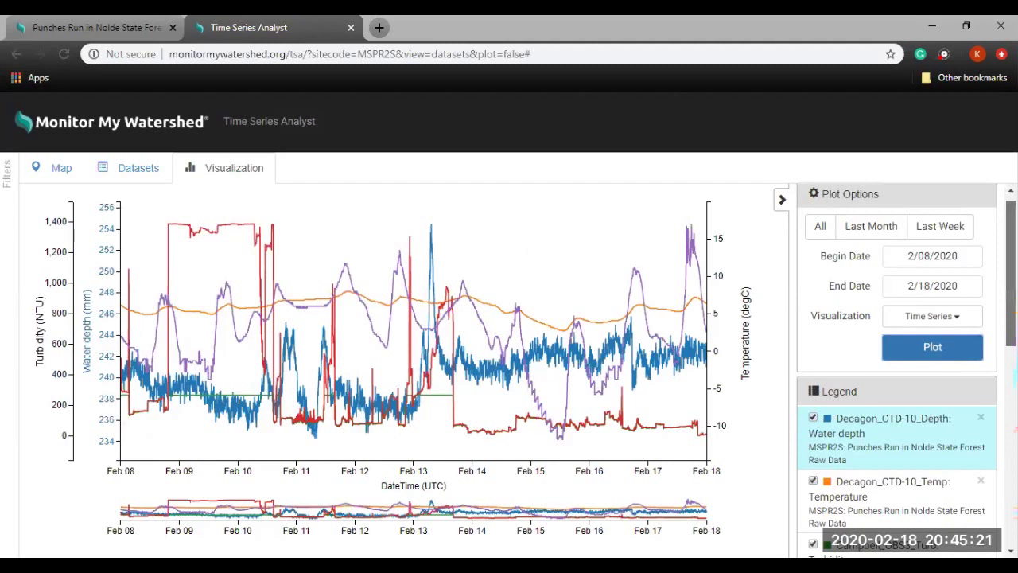
pyautogui.scroll(-2, 896, 370)
pyautogui.scroll(-1, 897, 371)
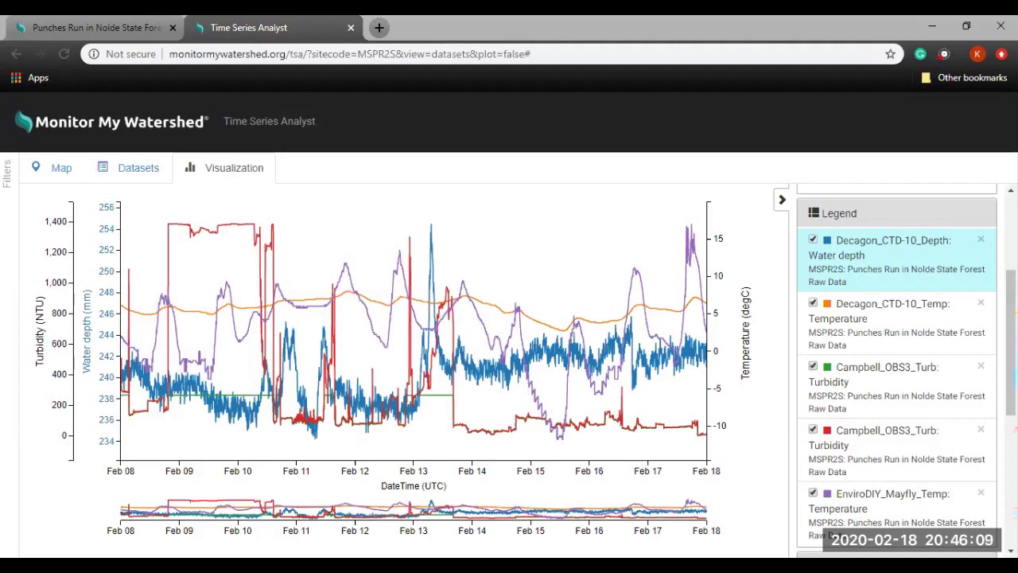
pyautogui.scroll(-2, 971, 364)
pyautogui.scroll(-3, 970, 363)
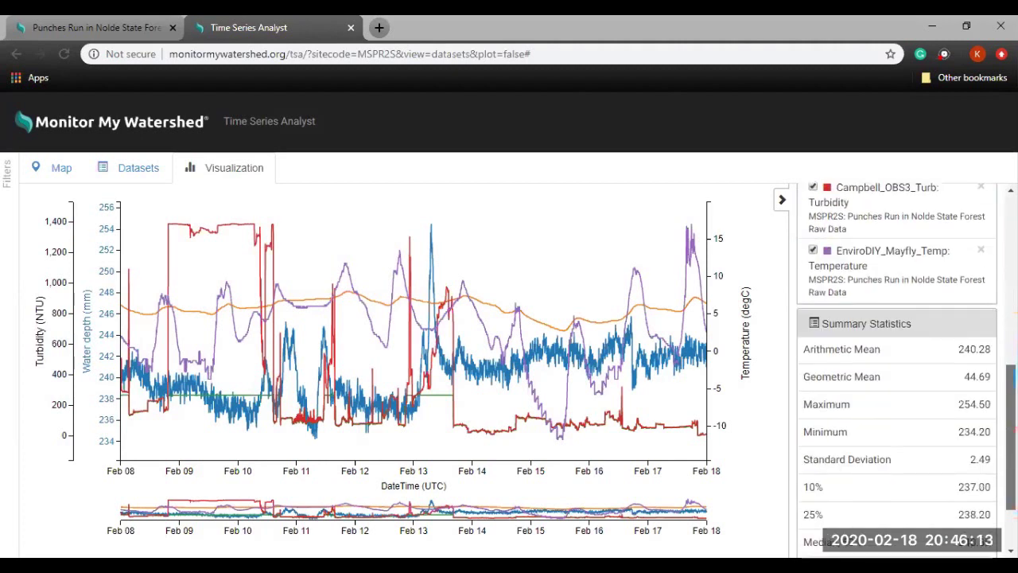
pyautogui.scroll(-1, 897, 371)
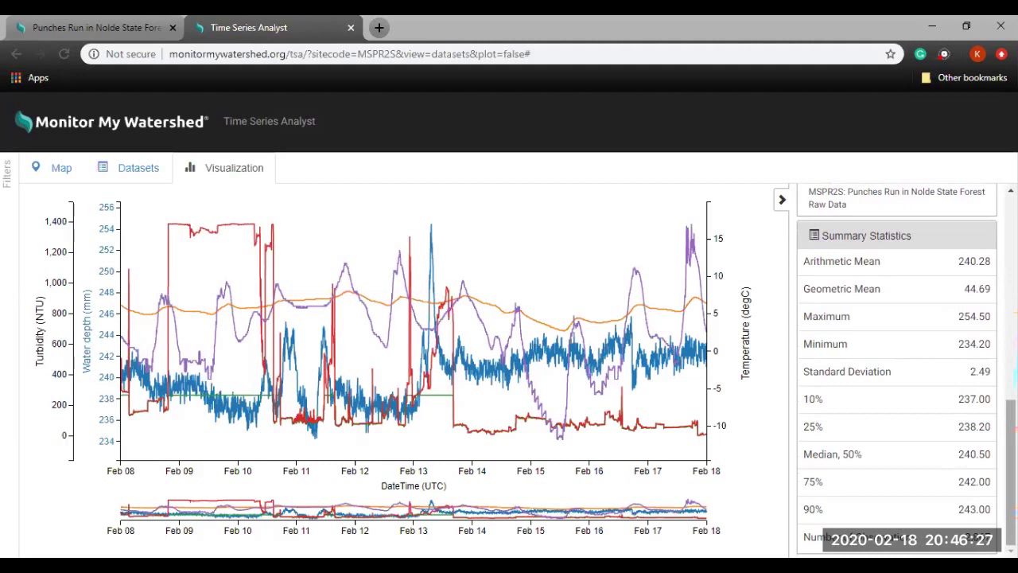
pyautogui.scroll(5, 897, 374)
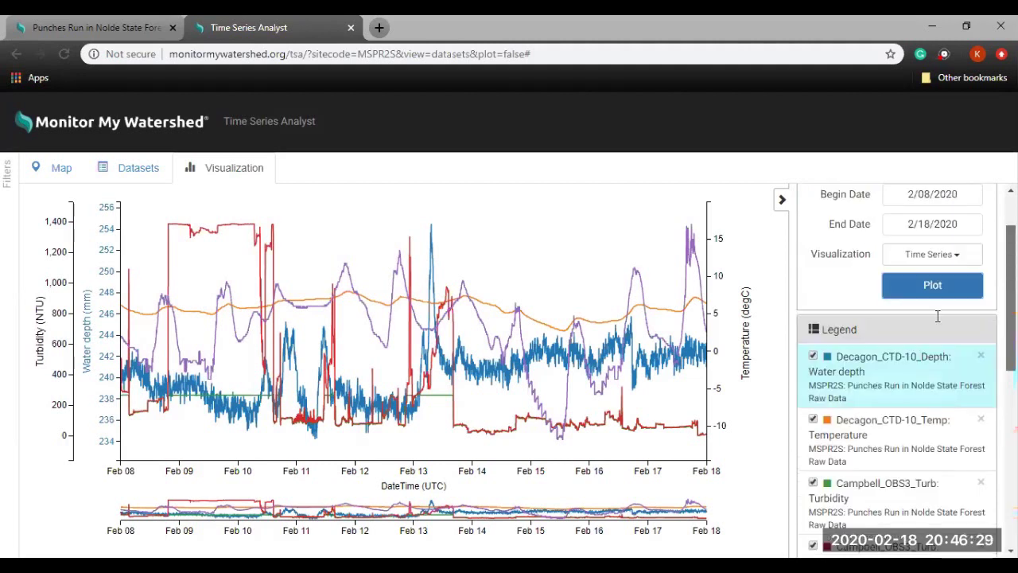
pyautogui.scroll(2, 898, 358)
pyautogui.moveTo(1011, 270); pyautogui.dragTo(1011, 467)
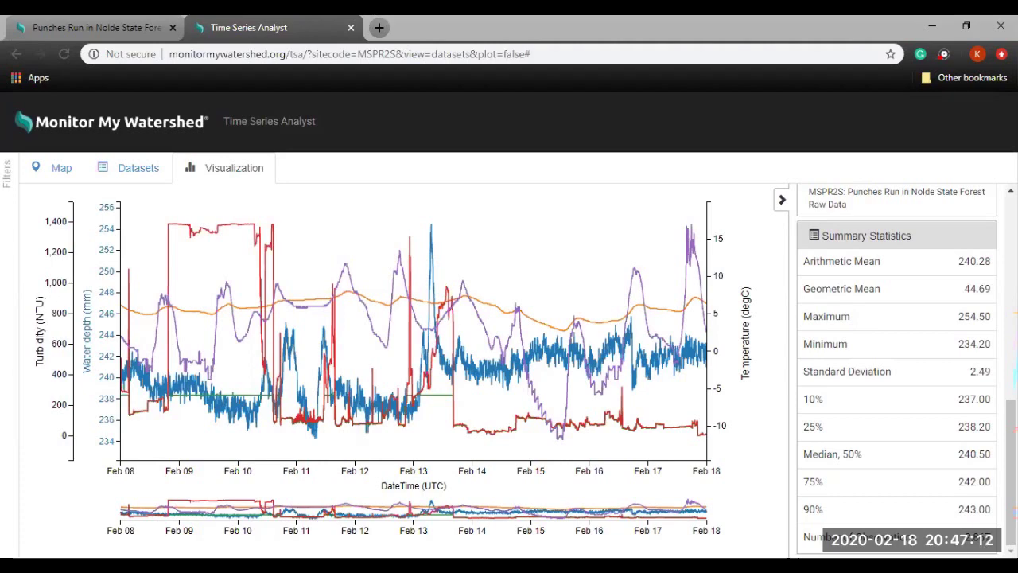
# - Hide the EnviroDIY_Mayfly_Temp, Decagon_CTD-10_Temp and Decagon_CTD-10_Depth series from the plot
pyautogui.scroll(3, 897, 358)
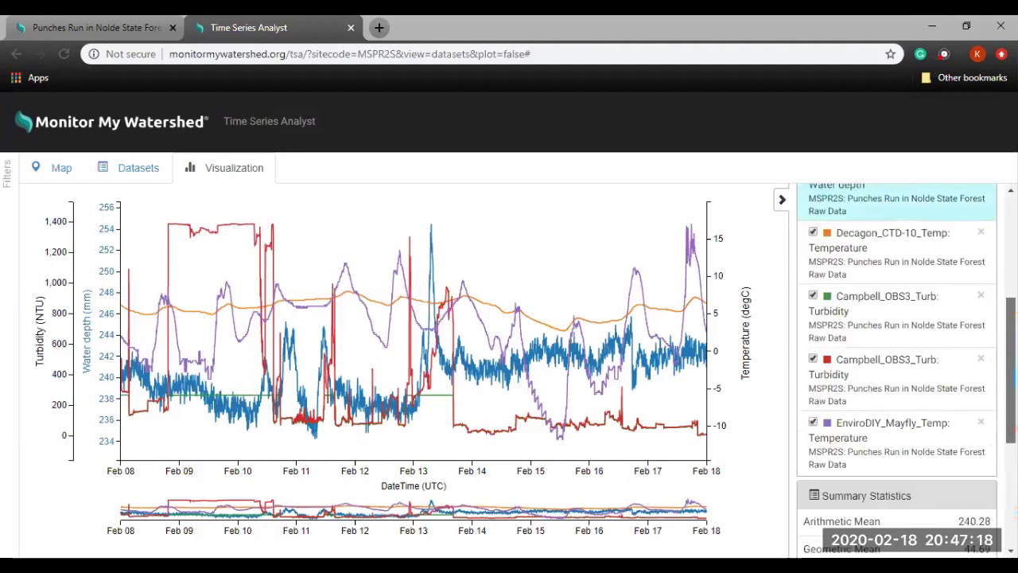
pyautogui.scroll(2, 897, 358)
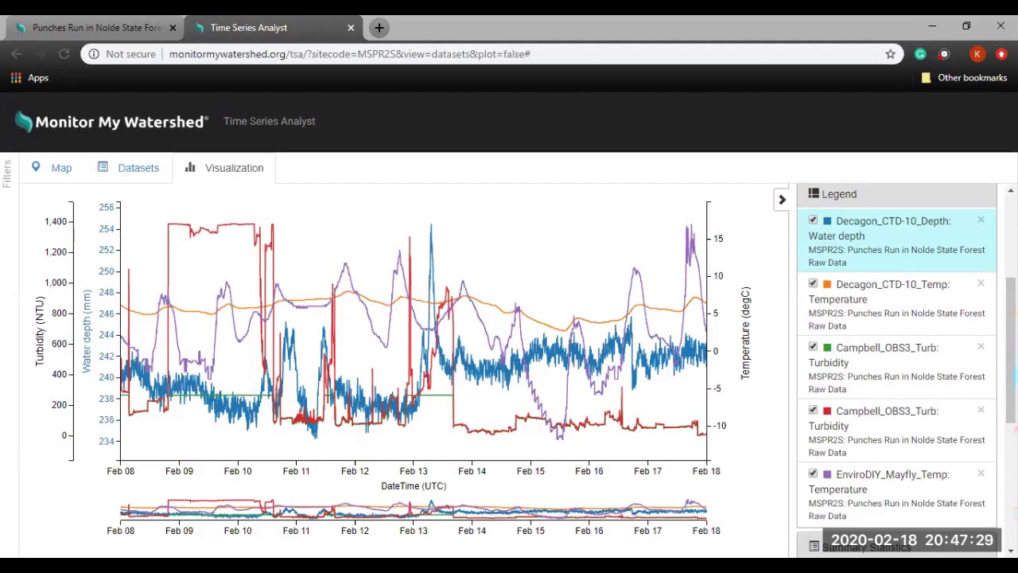
pyautogui.click(813, 474)
pyautogui.click(813, 347)
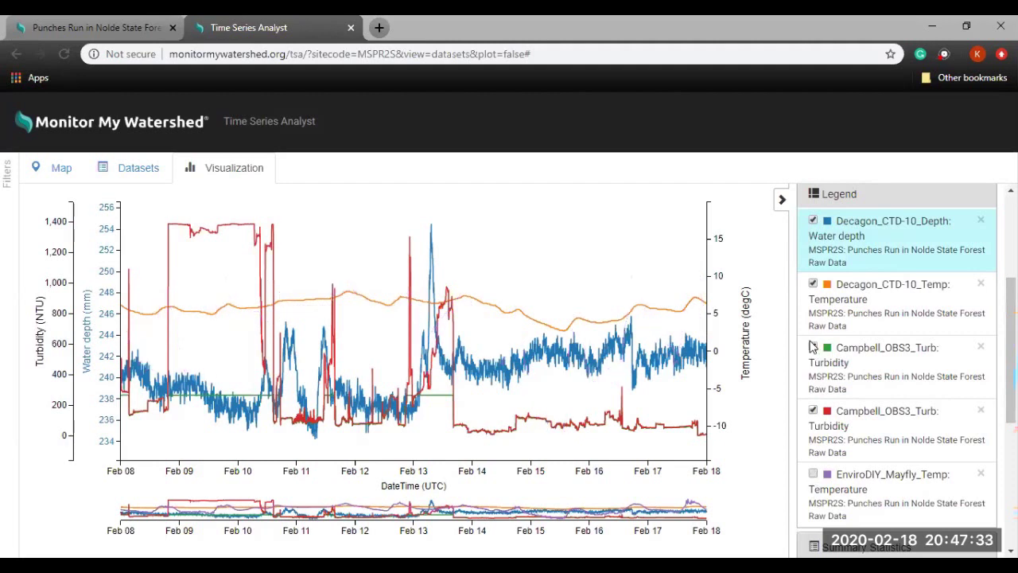
pyautogui.click(813, 287)
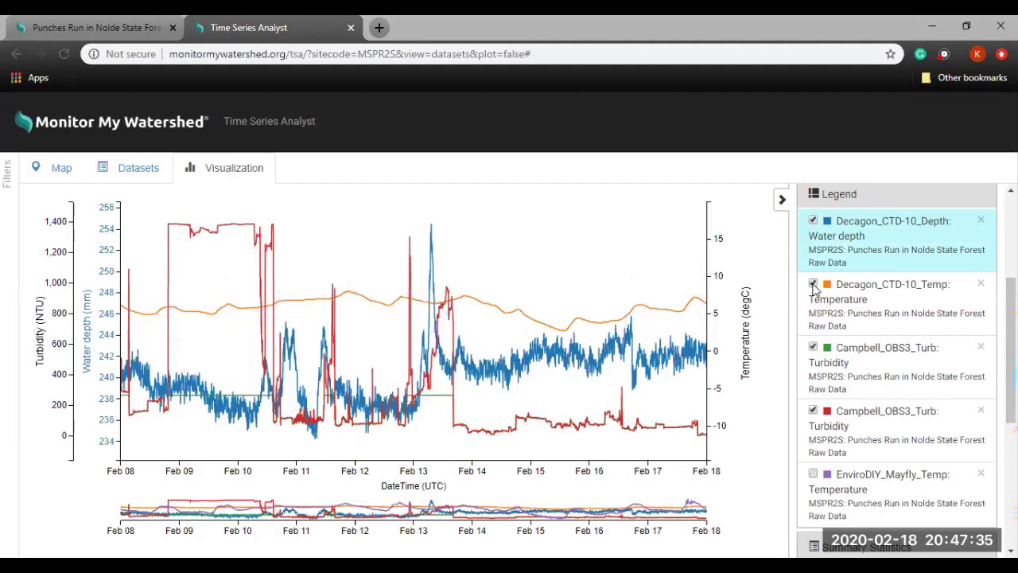
pyautogui.click(812, 222)
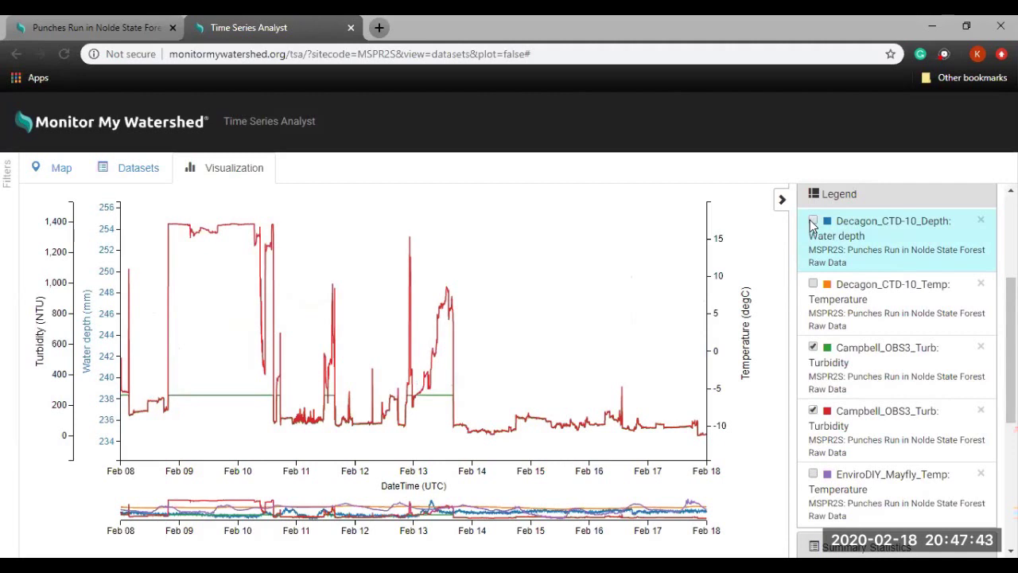
# - Show the water depth series and both temperature series in the plot again
pyautogui.click(812, 221)
pyautogui.click(813, 284)
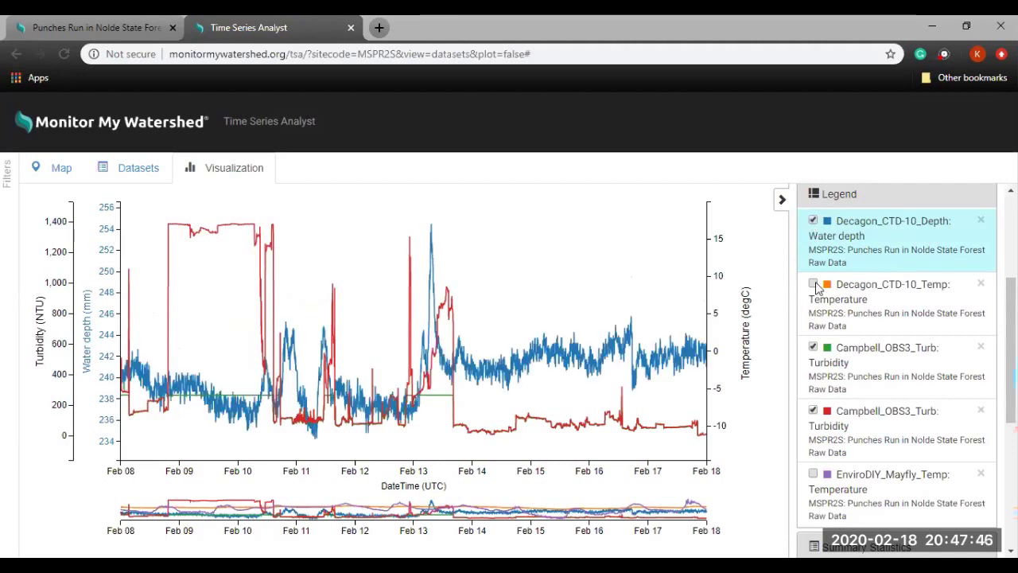
pyautogui.click(814, 475)
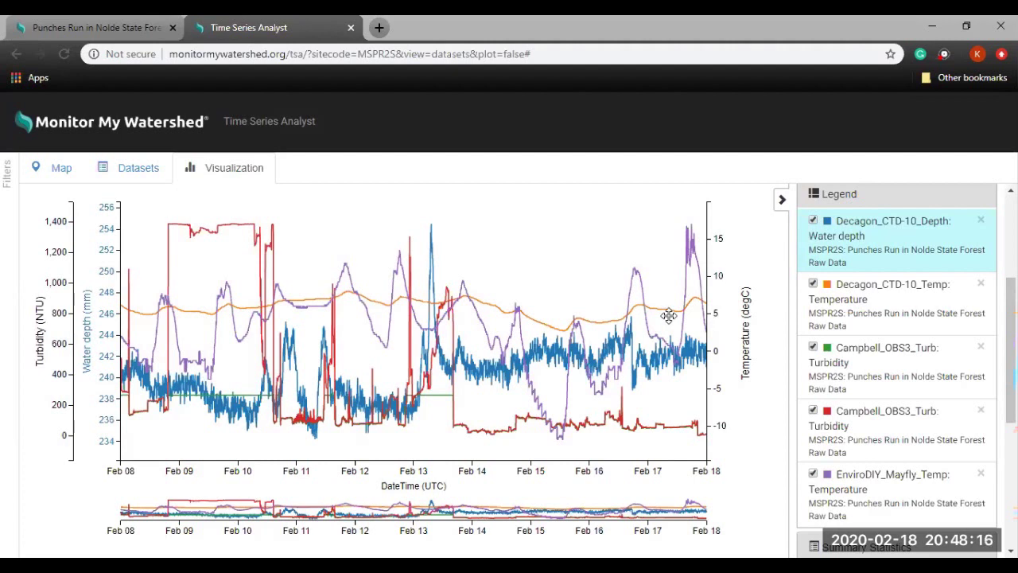
# - Hide the water depth, both turbidity and EnviroDIY_Mayfly_Temp series so only Decagon_CTD-10_Temp is plotted
pyautogui.click(813, 221)
pyautogui.click(813, 346)
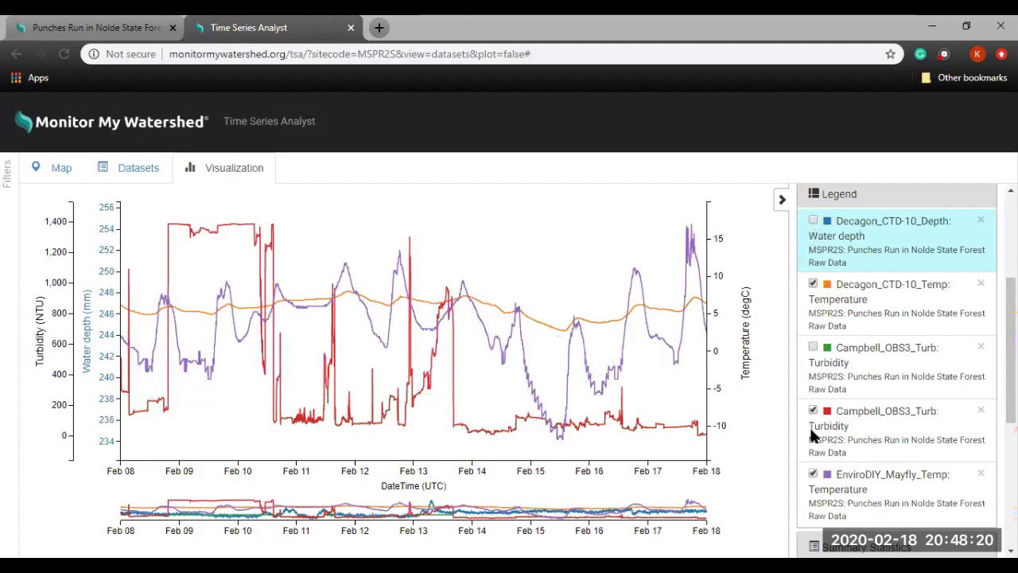
pyautogui.click(813, 411)
pyautogui.click(813, 474)
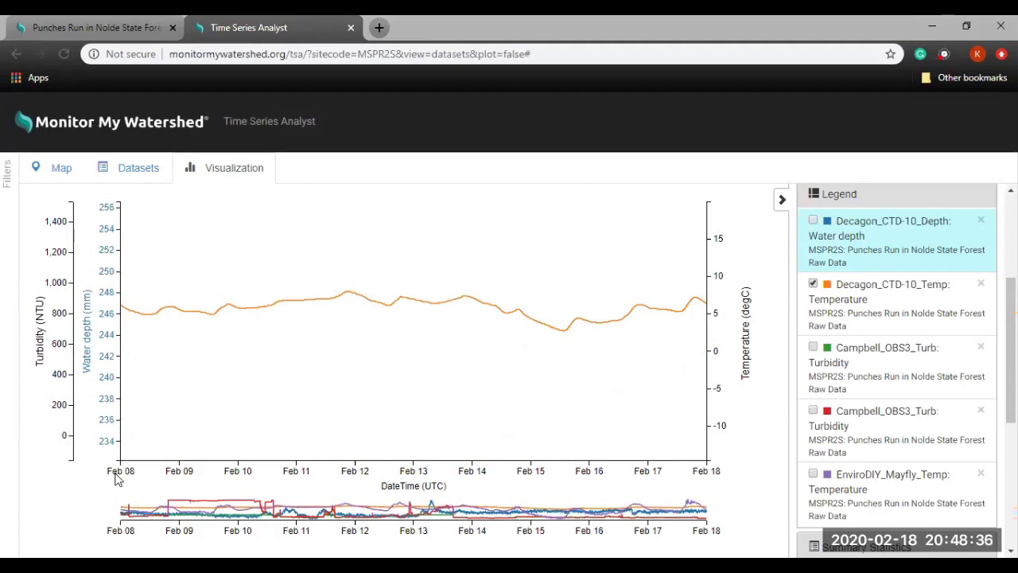
pyautogui.moveTo(704, 462)
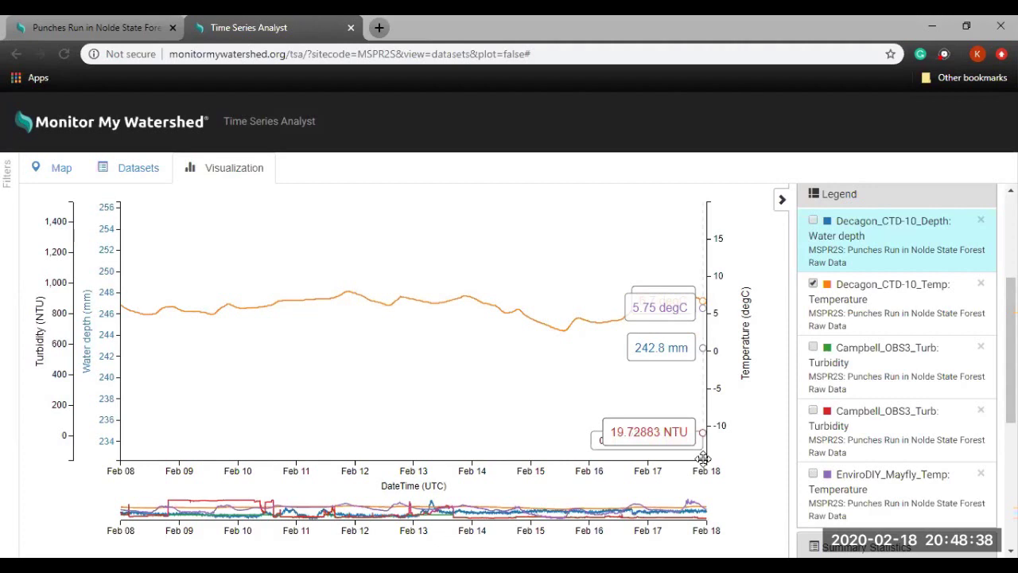
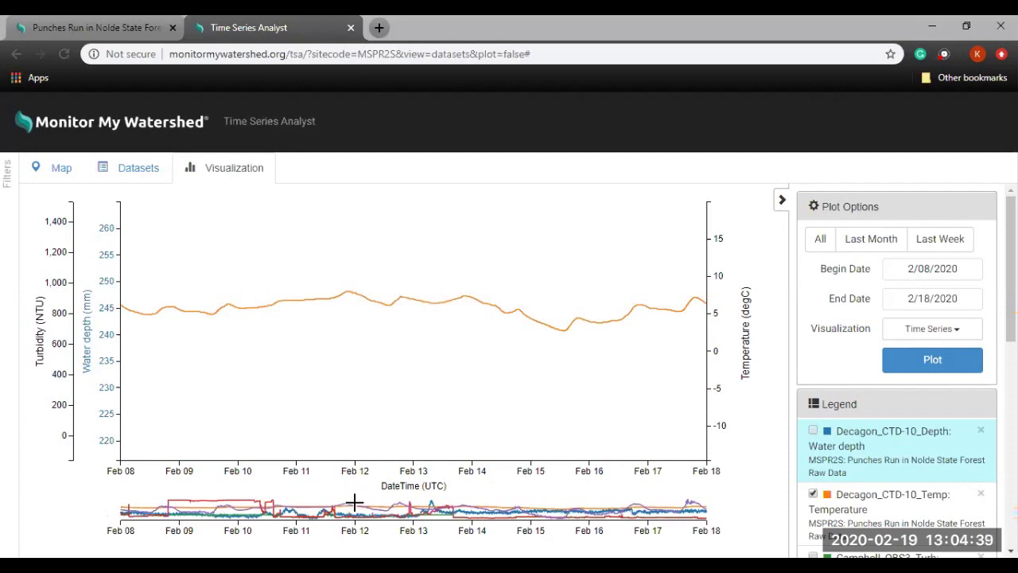
# - Zoom the plot through overview windows of Feb 12–13, Feb 09–10, Feb 09–14 and a short span starting Feb 09
pyautogui.moveTo(355, 504)
pyautogui.mouseDown()
pyautogui.moveTo(358, 514)
pyautogui.moveTo(412, 513)
pyautogui.mouseUp()
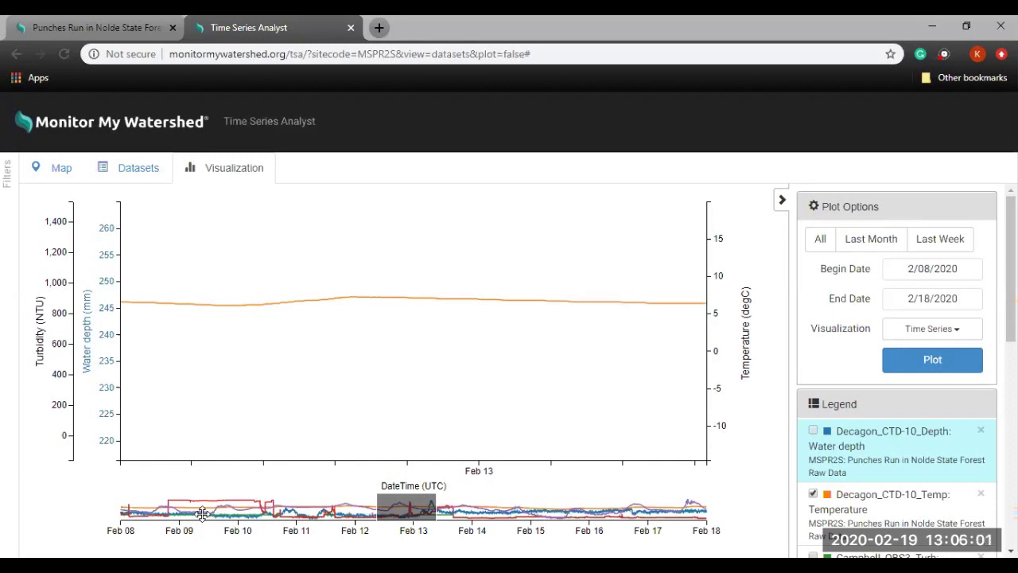
pyautogui.moveTo(179, 509); pyautogui.dragTo(236, 500)
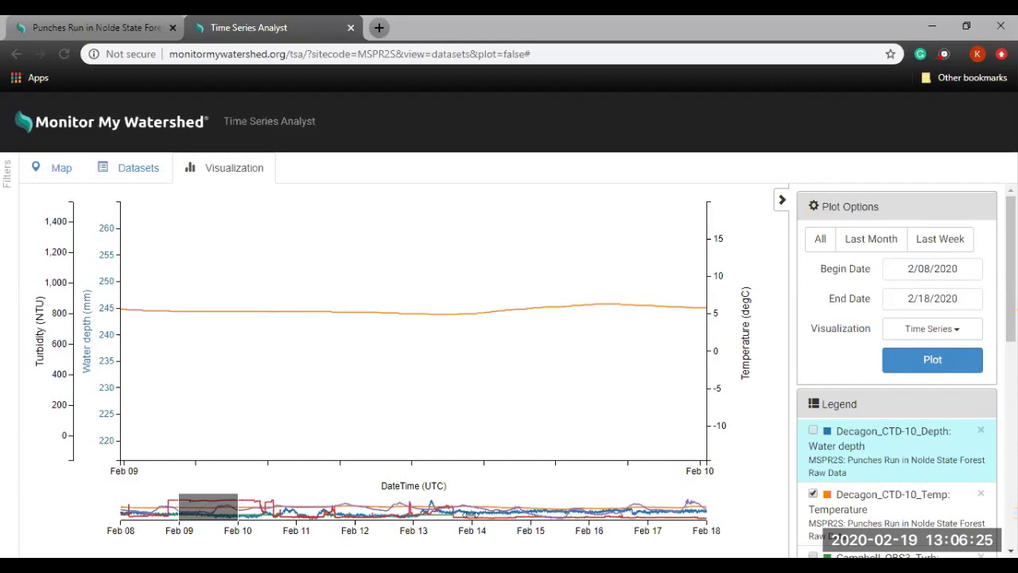
pyautogui.moveTo(471, 513); pyautogui.dragTo(468, 515)
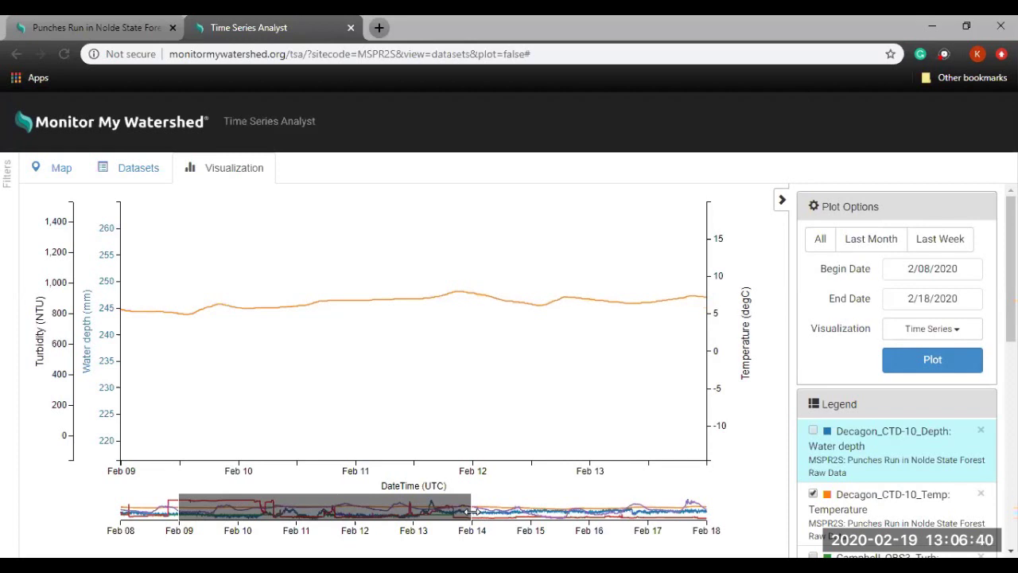
pyautogui.moveTo(471, 512)
pyautogui.mouseDown()
pyautogui.moveTo(459, 494)
pyautogui.moveTo(358, 514)
pyautogui.moveTo(199, 520)
pyautogui.mouseUp()
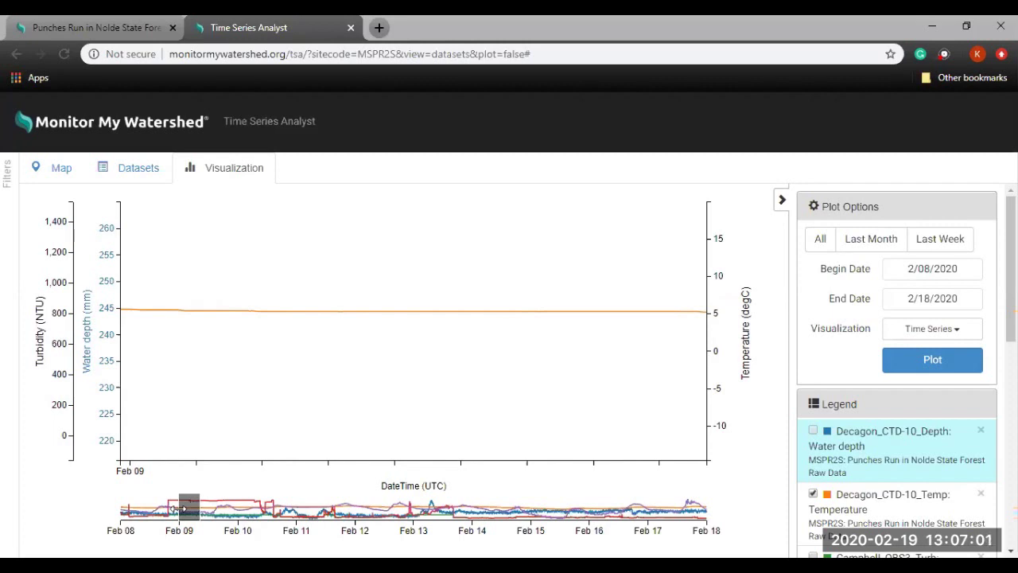
# - Widen the overview graph's selection window to cover the full range from Feb 08 to Feb 18
pyautogui.moveTo(112, 515); pyautogui.dragTo(111, 515)
pyautogui.moveTo(223, 497); pyautogui.dragTo(356, 499)
pyautogui.moveTo(418, 529)
pyautogui.mouseDown()
pyautogui.moveTo(643, 483)
pyautogui.moveTo(713, 508)
pyautogui.mouseUp()
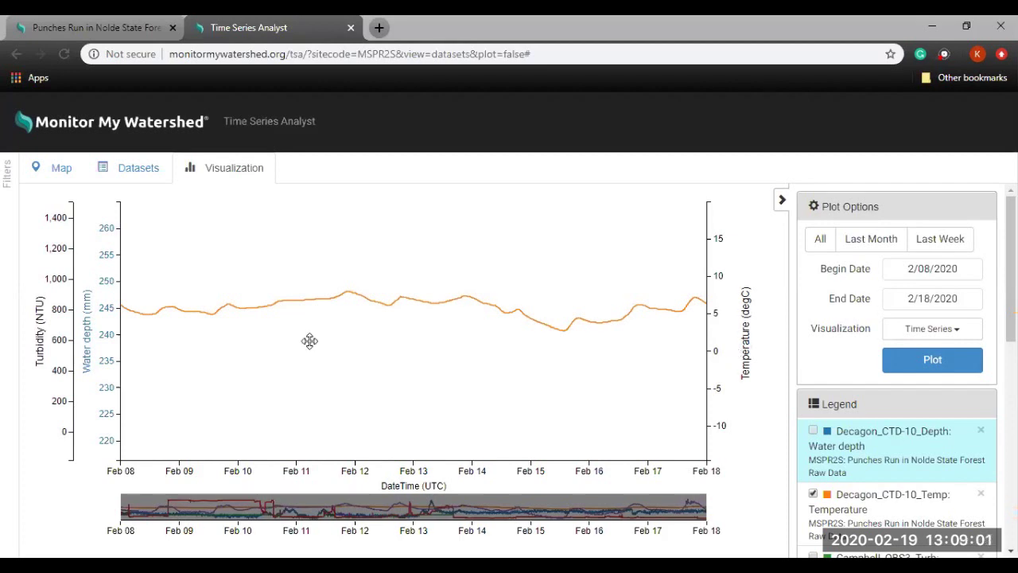
# - Rescale the water depth axis, zooming in to about 232–244 mm and back out to about 200–290 mm
pyautogui.moveTo(156, 340)
pyautogui.scroll(2, 122, 356)
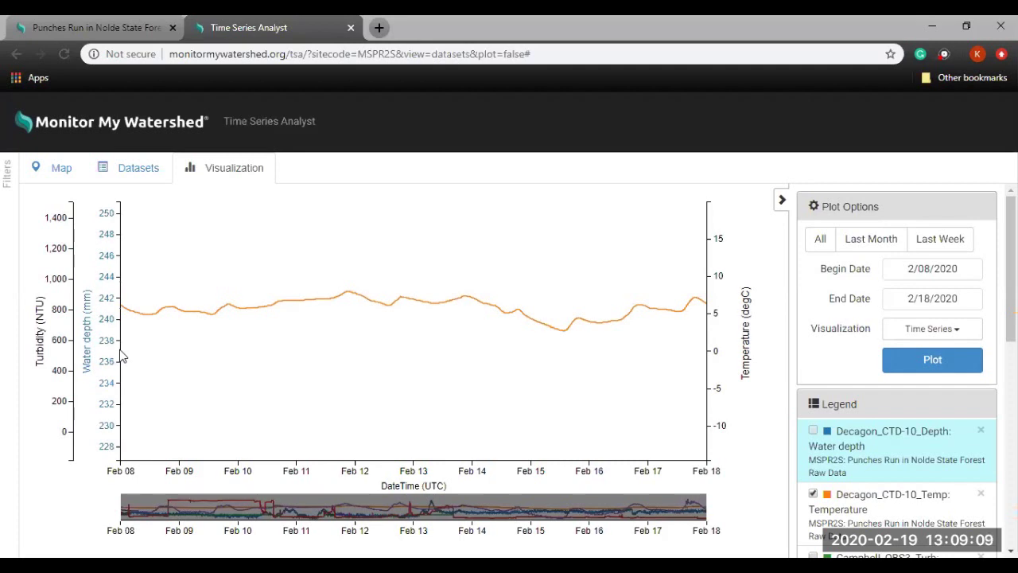
pyautogui.scroll(2, 122, 356)
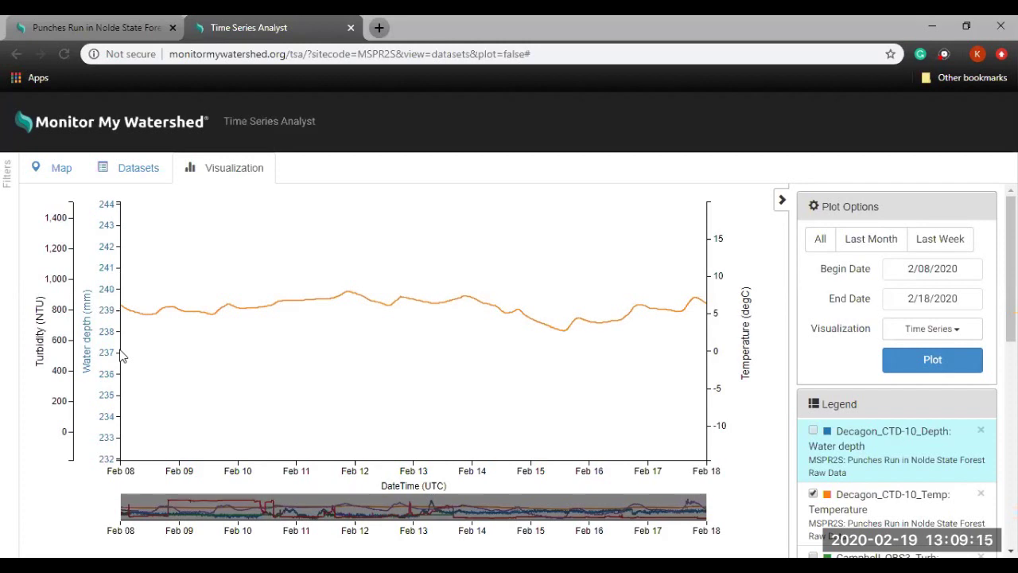
pyautogui.scroll(-2, 122, 357)
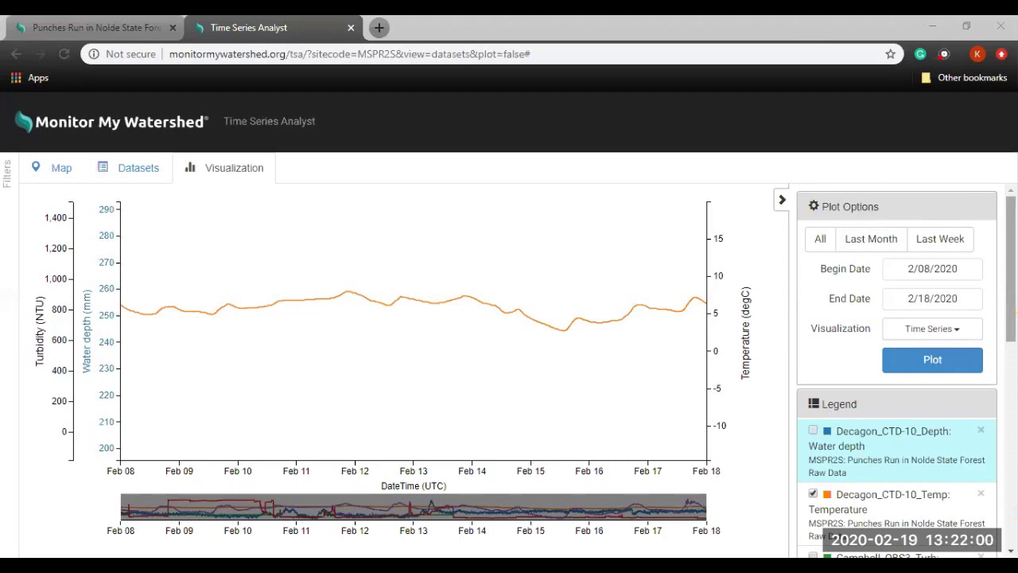
# - Turn the water depth, both Campbell_OBS3_Turb turbidity and EnviroDIY_Mayfly_Temp series back on in the plot
pyautogui.scroll(-1, 897, 366)
pyautogui.scroll(-2, 897, 366)
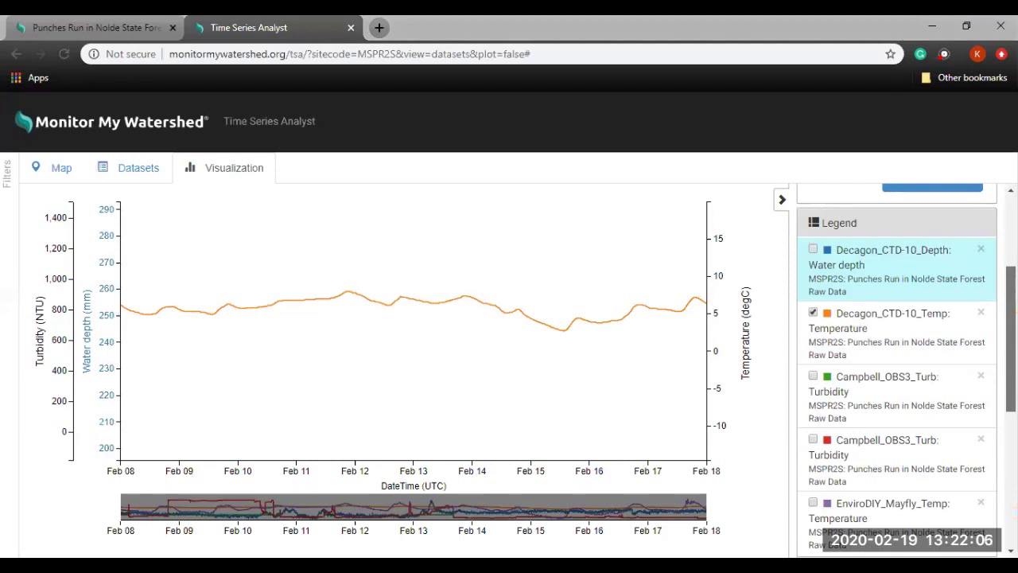
pyautogui.scroll(-1, 812, 211)
pyautogui.click(813, 223)
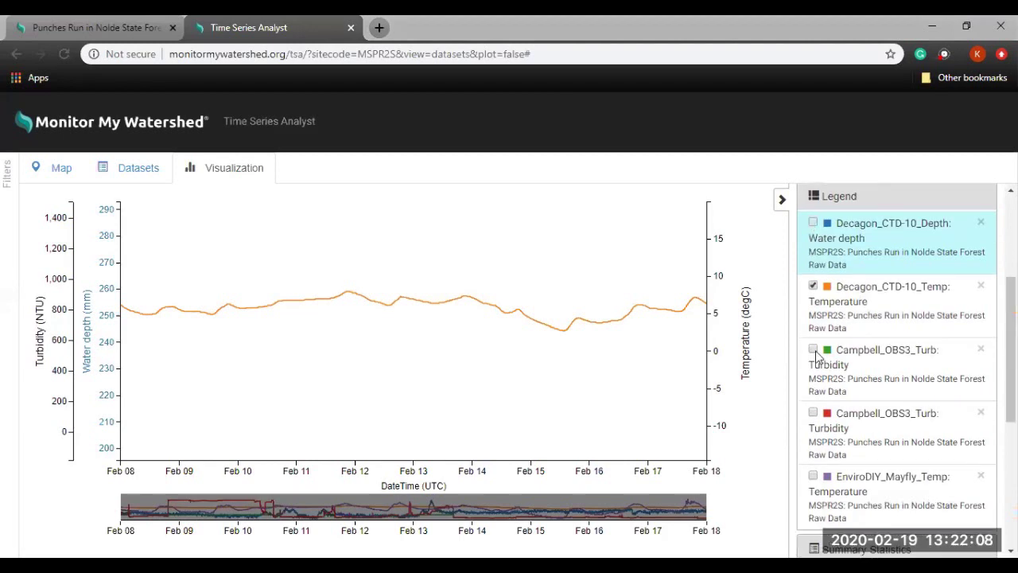
pyautogui.click(812, 413)
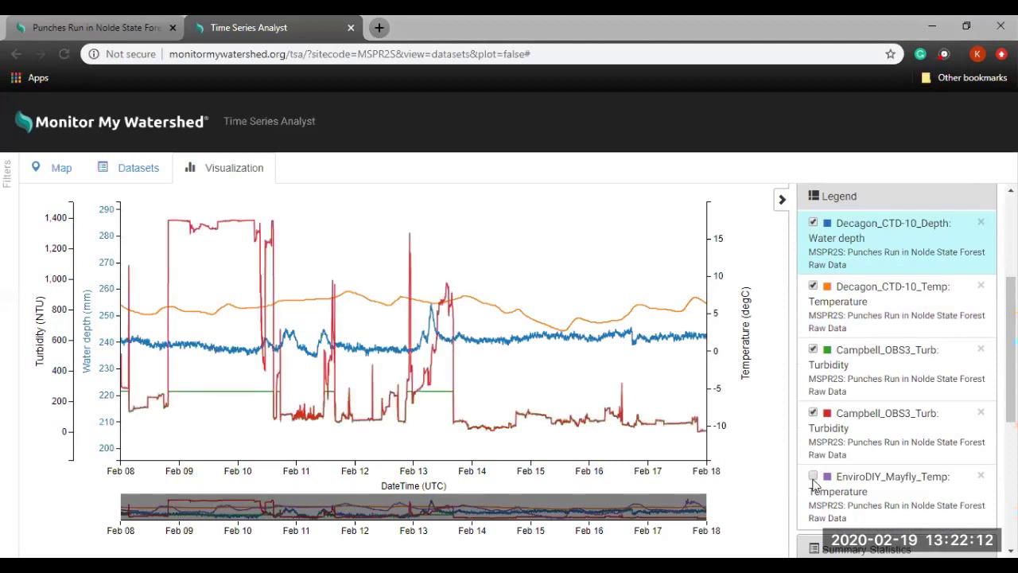
pyautogui.click(814, 477)
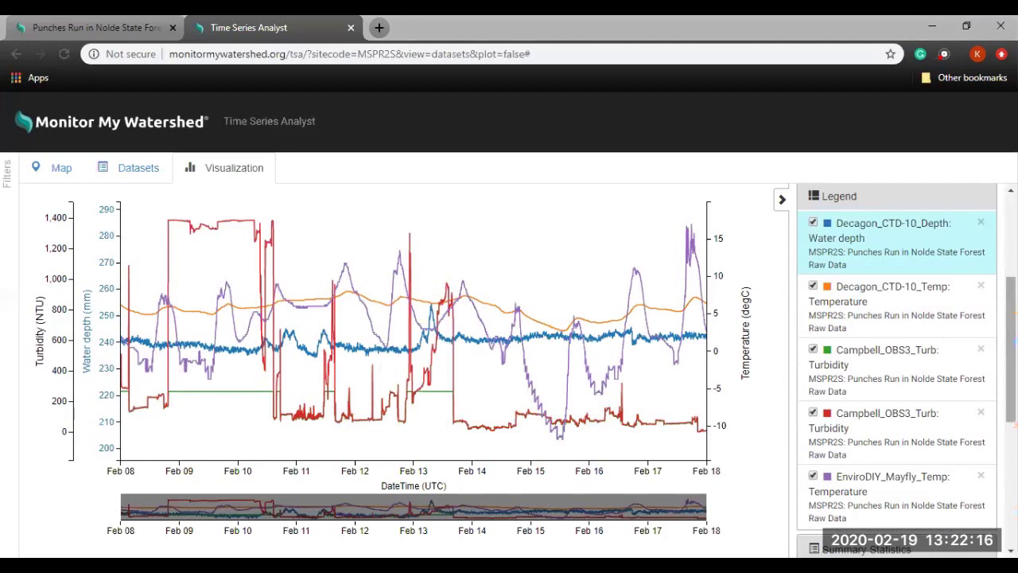
pyautogui.scroll(2, 1010, 350)
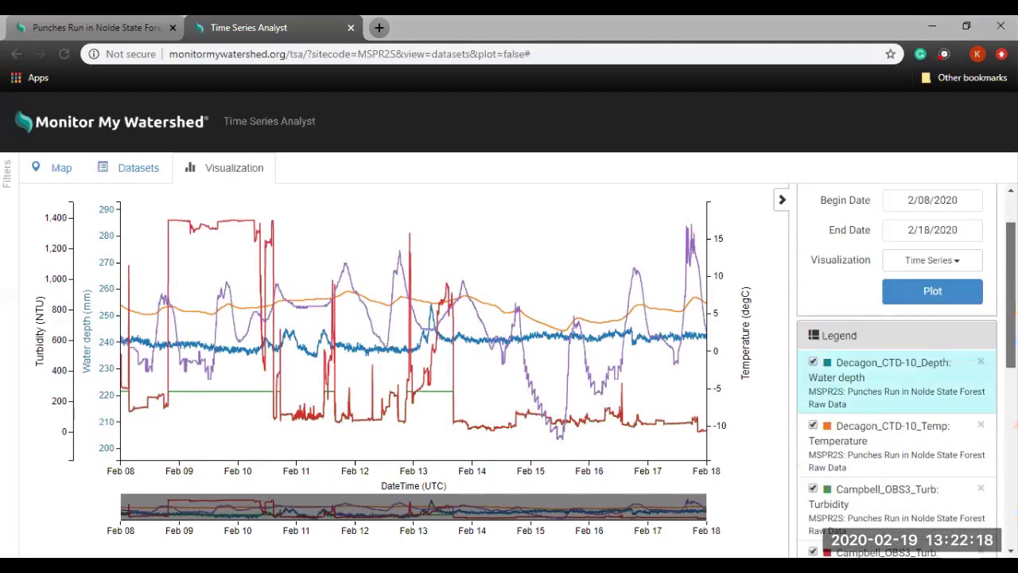
pyautogui.scroll(1, 1011, 350)
pyautogui.scroll(-1, 898, 366)
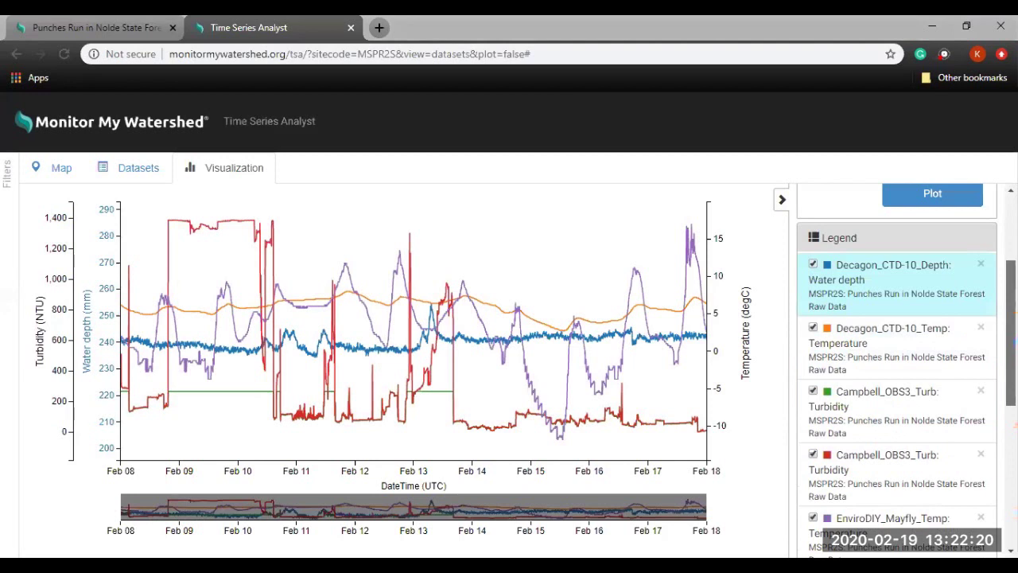
pyautogui.scroll(-1, 798, 469)
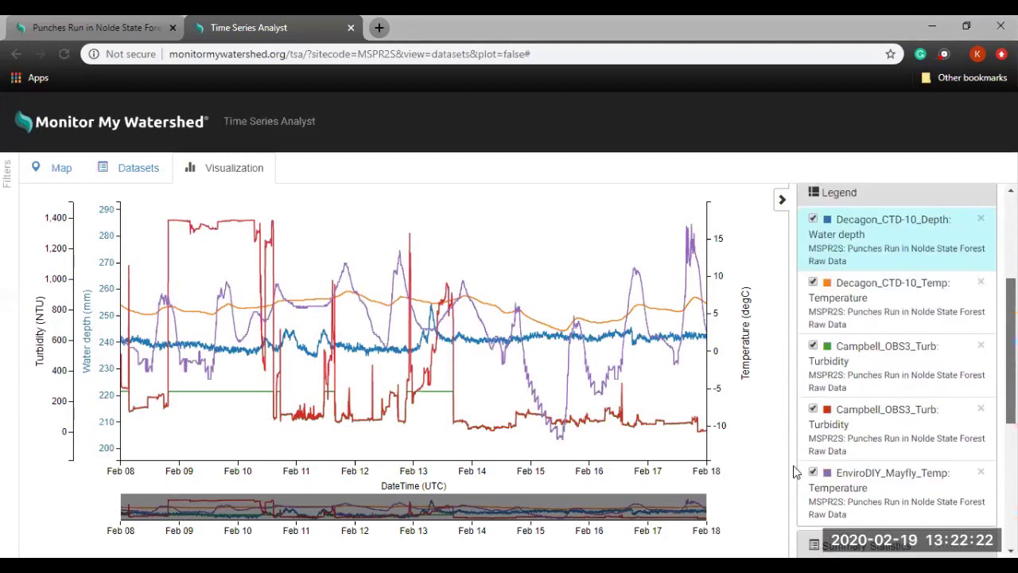
# - Hide the EnviroDIY_Mayfly_Temp, Decagon_CTD-10_Temp and Decagon_CTD-10_Depth series in the plot
pyautogui.click(813, 473)
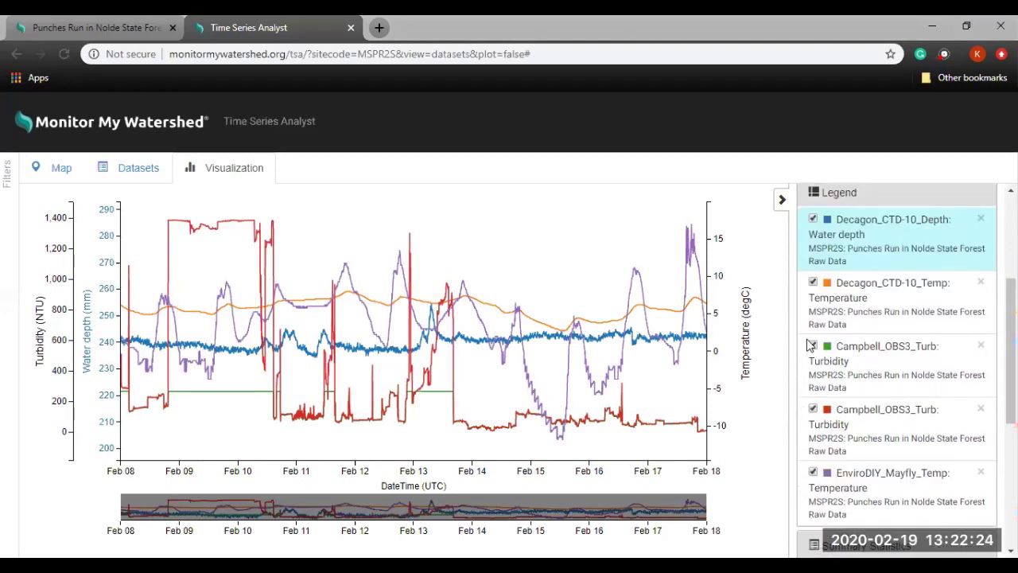
pyautogui.click(812, 283)
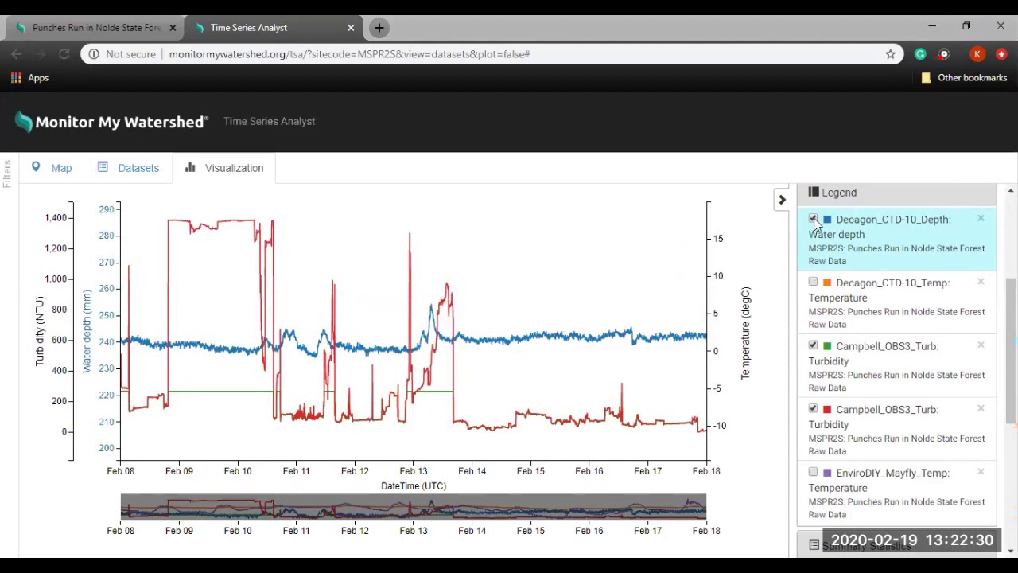
pyautogui.click(813, 220)
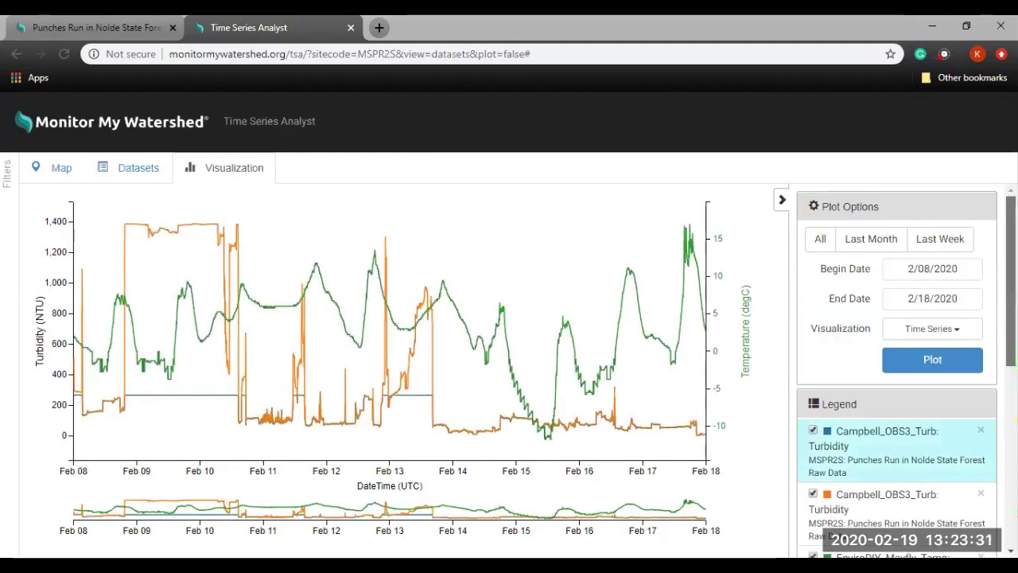
# - Remove both Campbell_OBS3_Turb turbidity series and the EnviroDIY_Mayfly_Temp series from the plot, leaving it empty
pyautogui.scroll(-1, 897, 366)
pyautogui.scroll(-1, 983, 302)
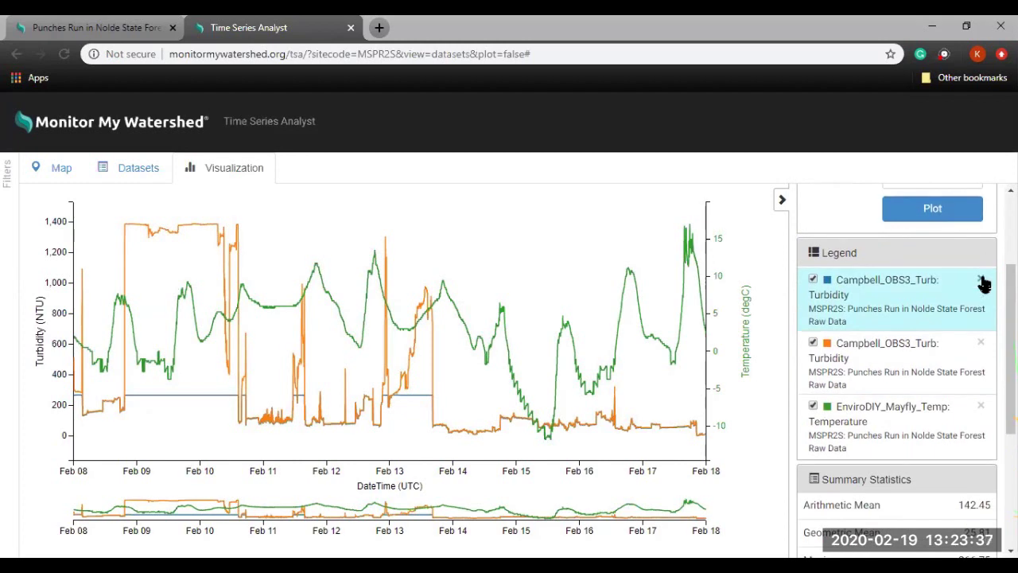
pyautogui.click(982, 280)
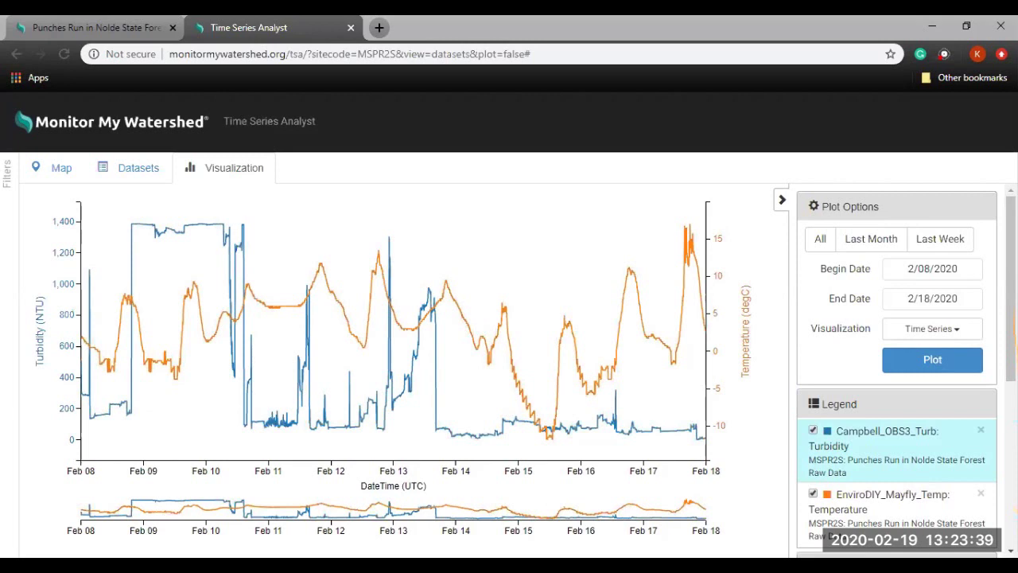
pyautogui.scroll(-2, 897, 358)
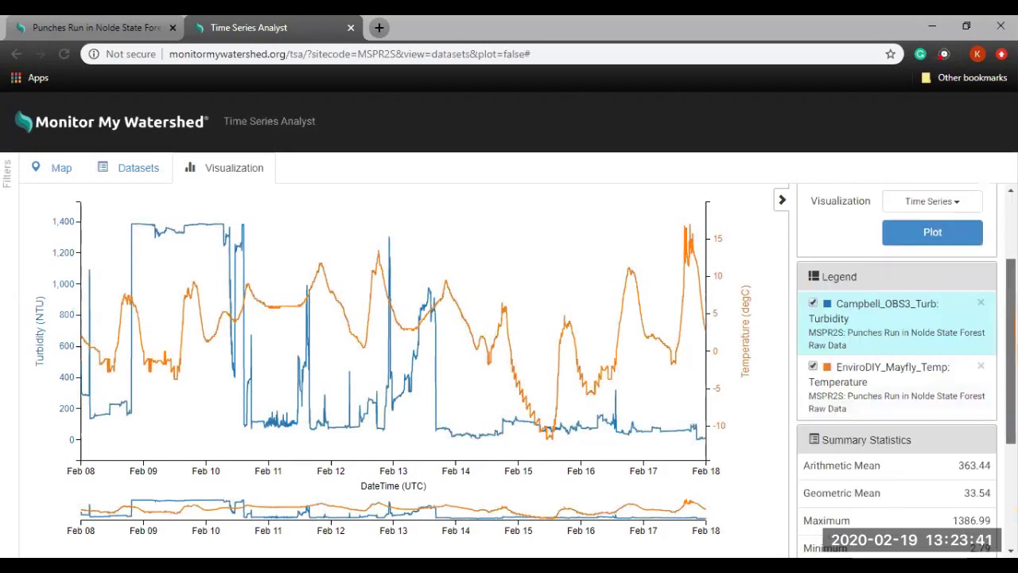
pyautogui.click(981, 303)
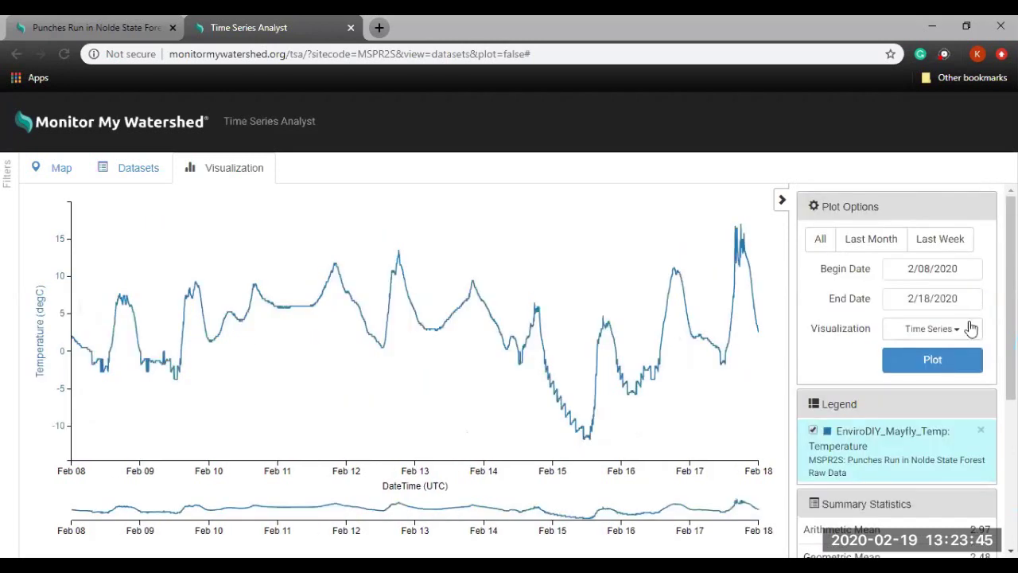
pyautogui.click(980, 432)
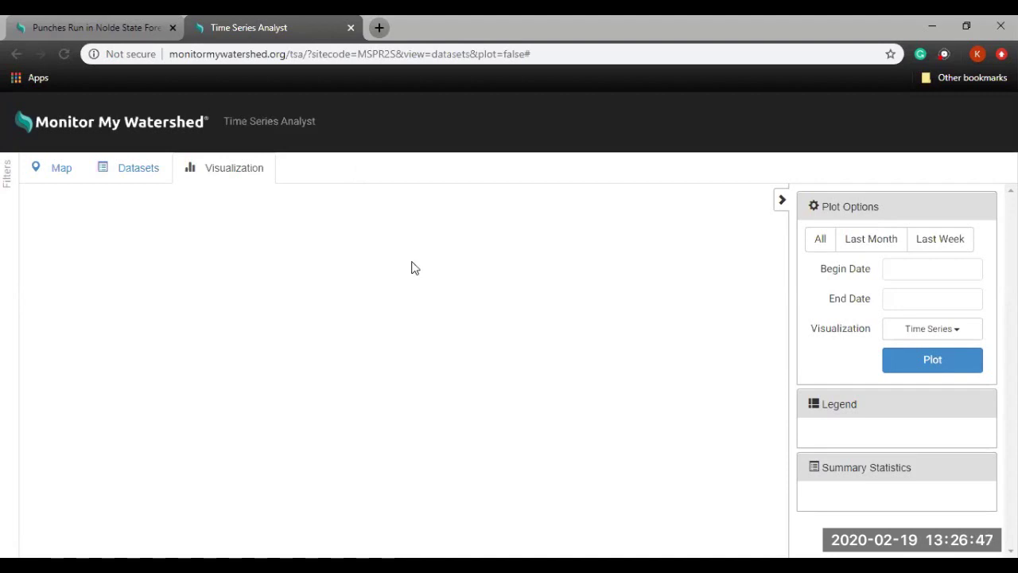
# - Return to the dataset list, deselect the Punches Run in Nolde State Forest site and clear all filters
pyautogui.click(152, 170)
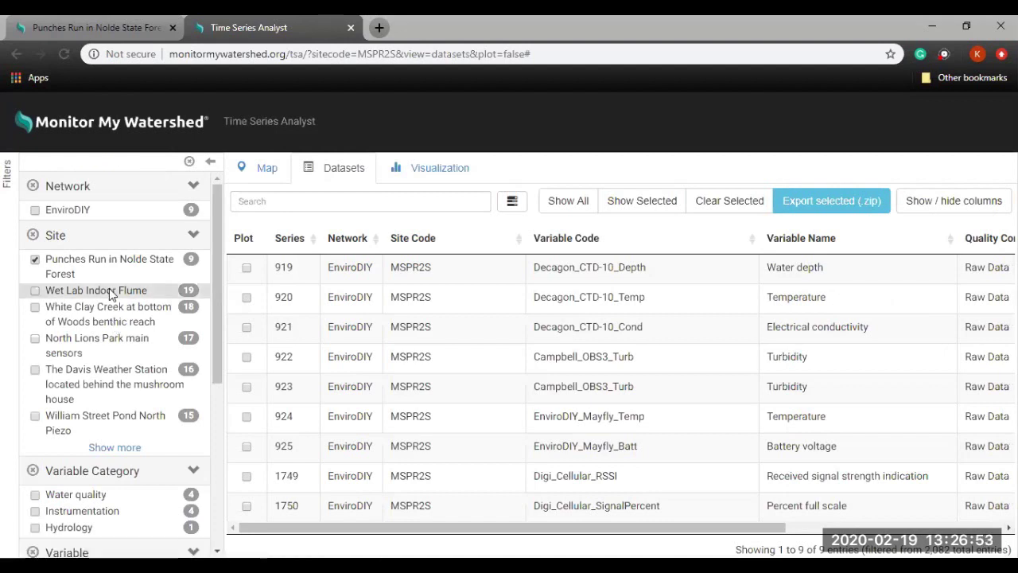
pyautogui.click(34, 262)
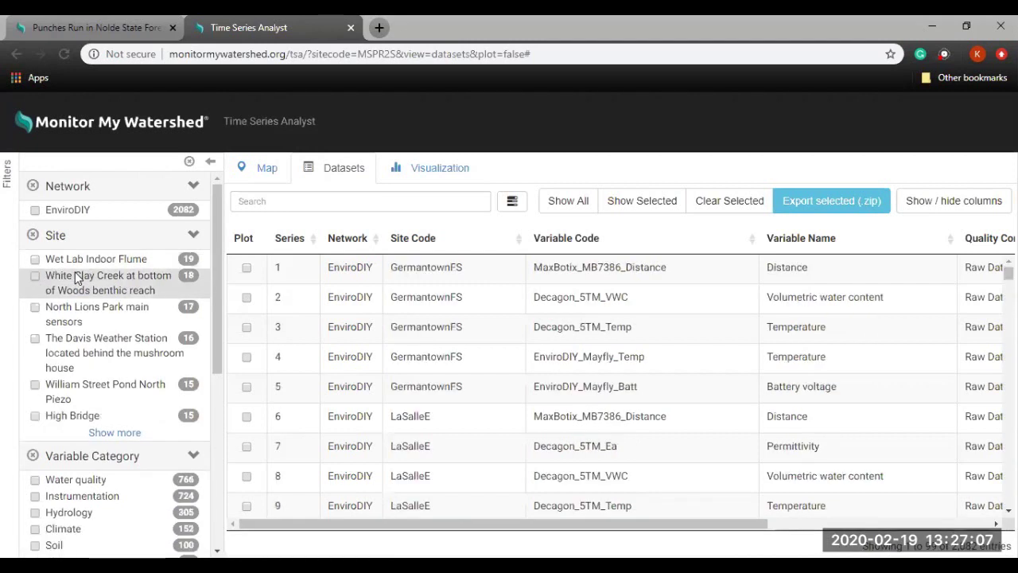
pyautogui.click(189, 161)
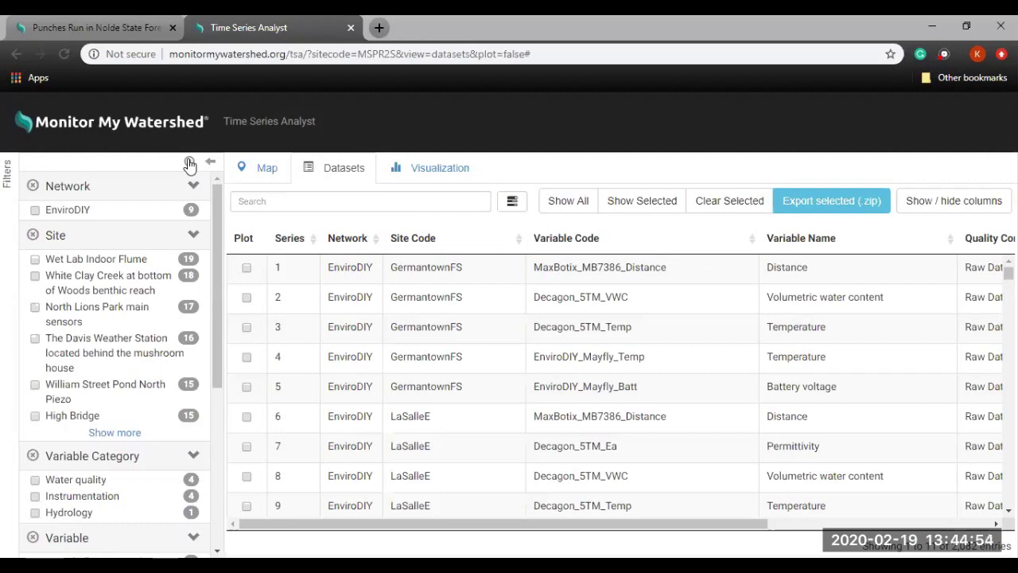
# - Look through the unfiltered dataset table and the full list of sites in the filters
pyautogui.scroll(-1, 189, 163)
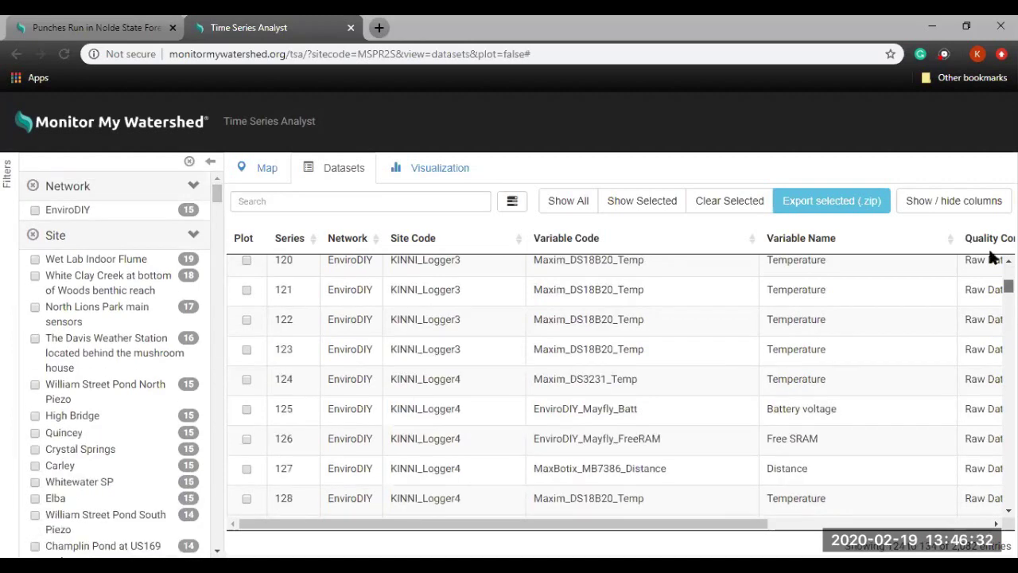
pyautogui.scroll(-20, 992, 256)
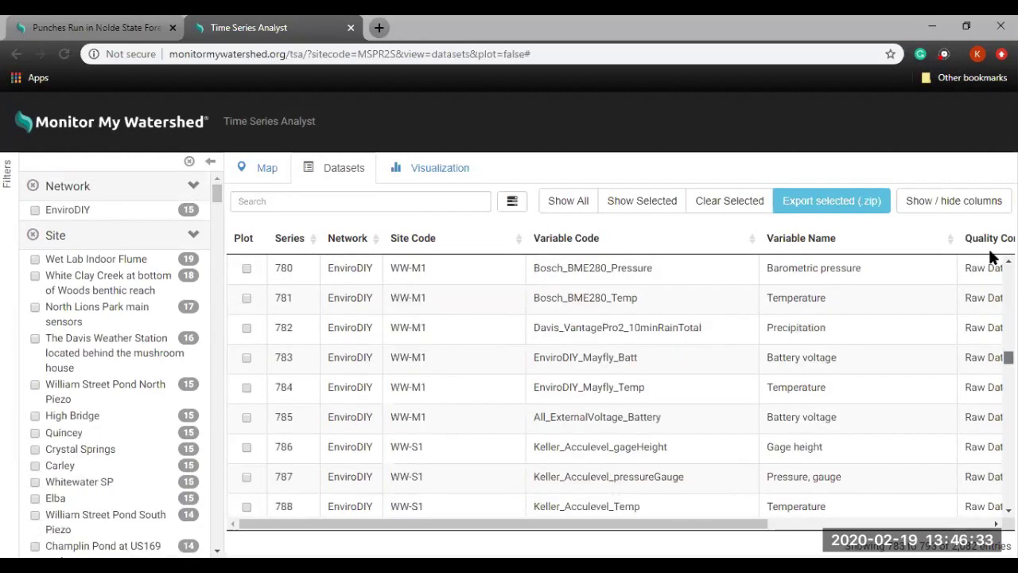
pyautogui.moveTo(993, 256); pyautogui.dragTo(986, 253)
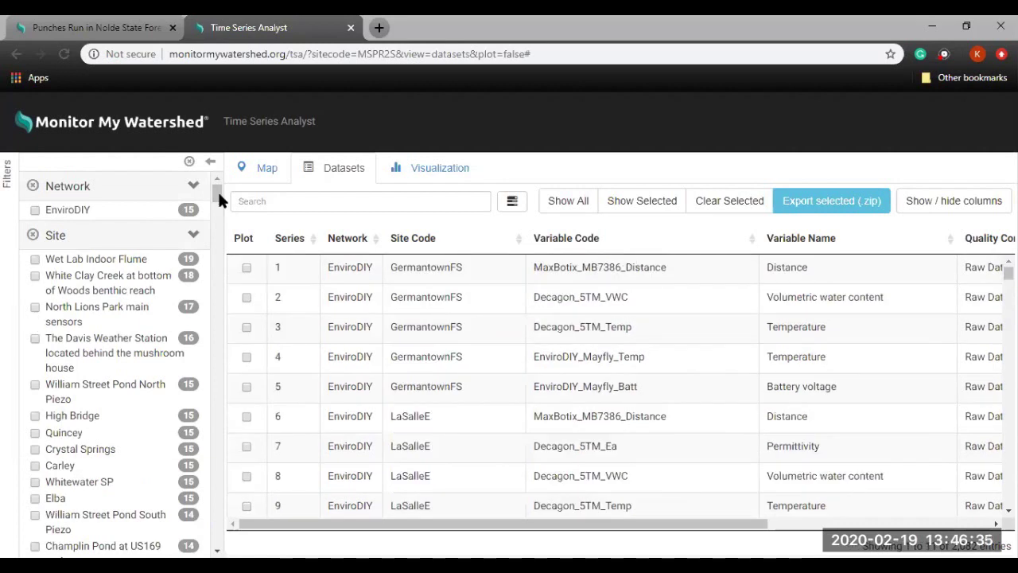
pyautogui.moveTo(216, 193); pyautogui.dragTo(216, 193)
pyautogui.click(216, 206)
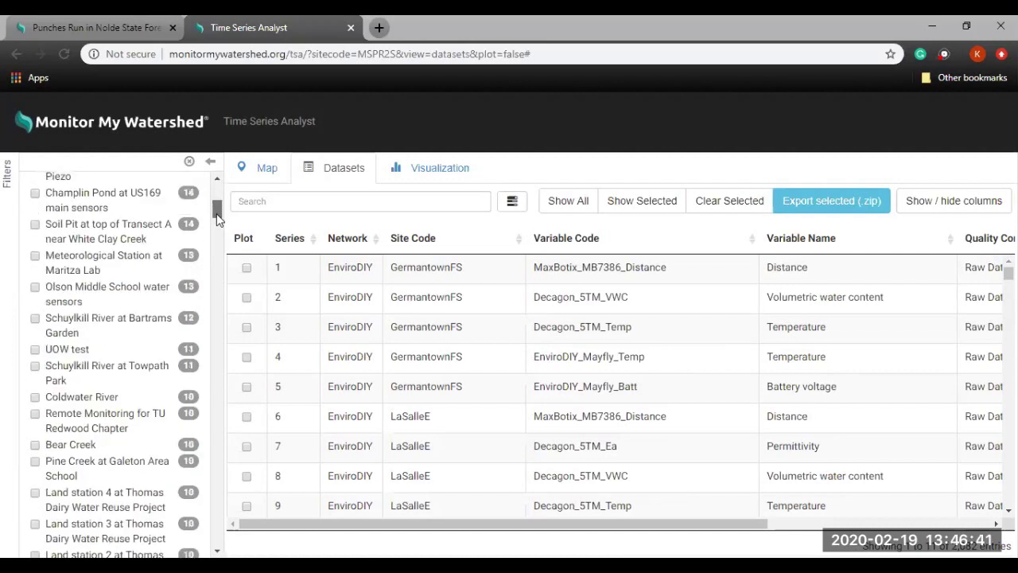
pyautogui.scroll(-3, 216, 216)
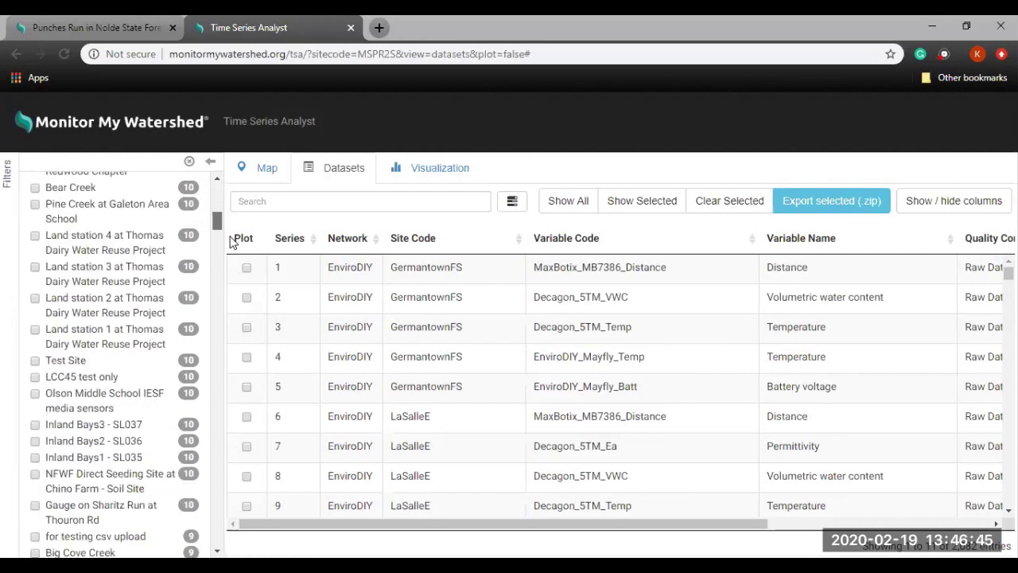
pyautogui.moveTo(230, 231); pyautogui.dragTo(229, 194)
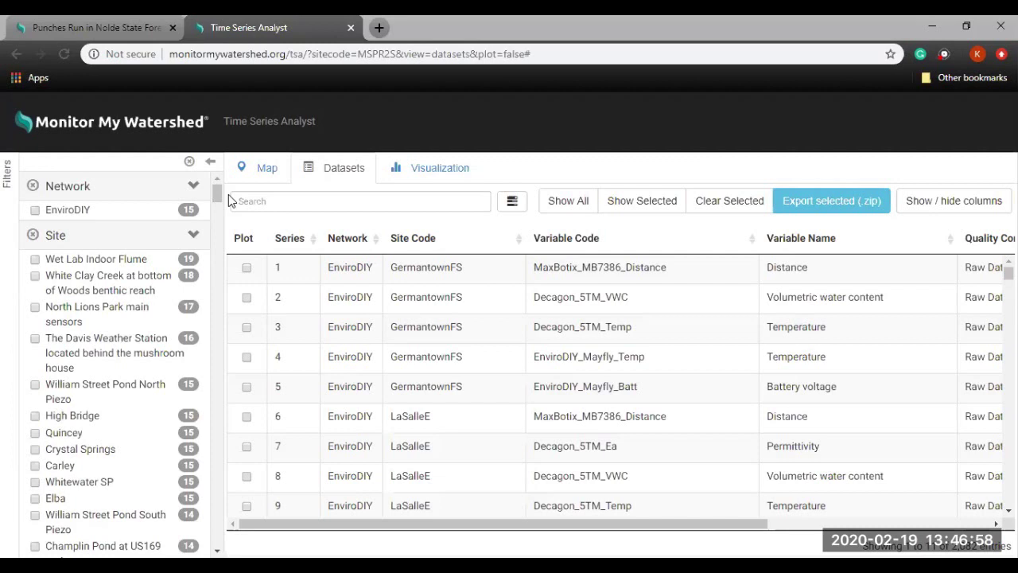
# - Search the page for "pike creek" to locate the matching sites in the Site filter
pyautogui.hotkey('ctrl', 'f')
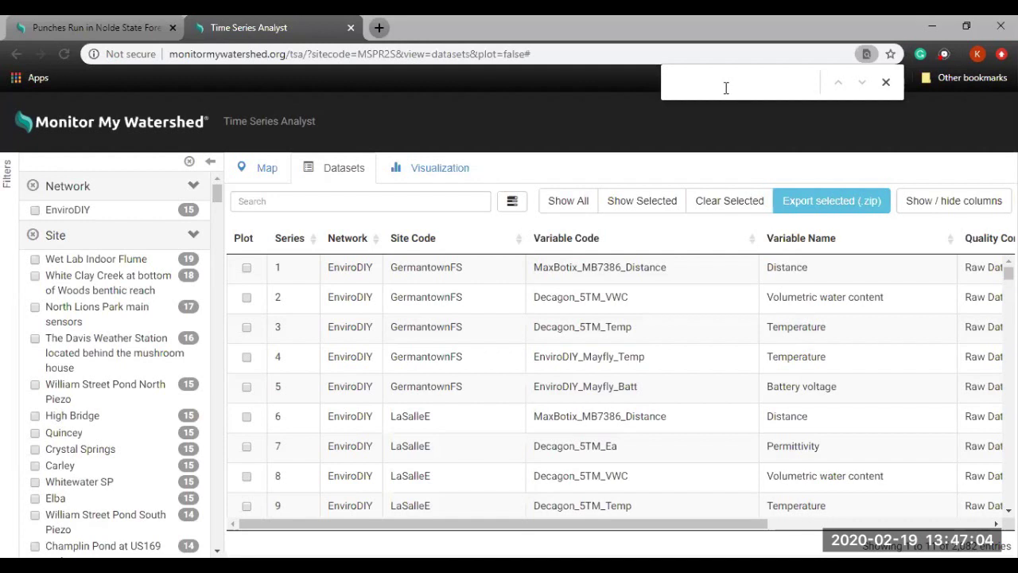
pyautogui.write('pike')
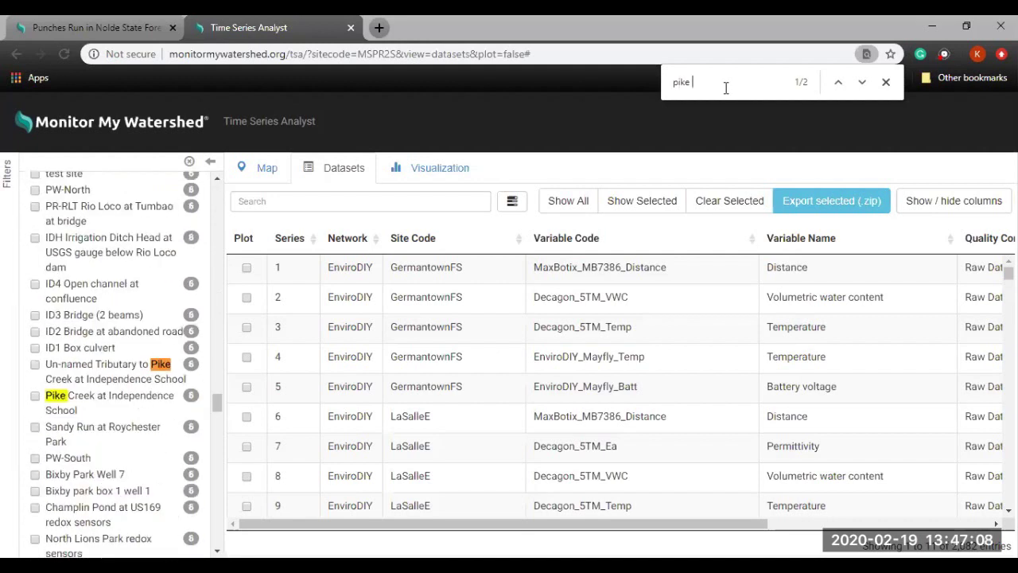
pyautogui.write(' creek')
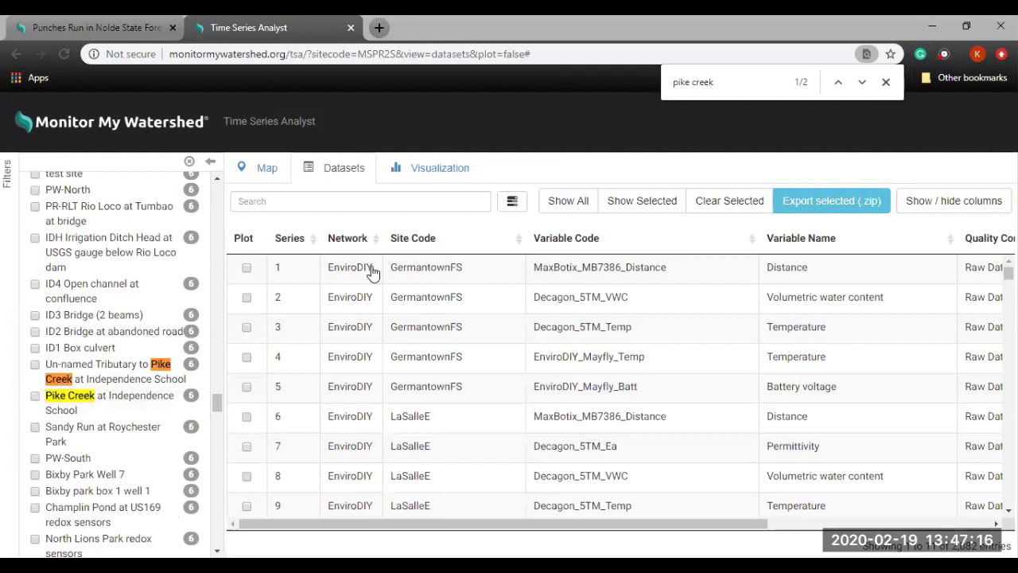
pyautogui.press('Escape')
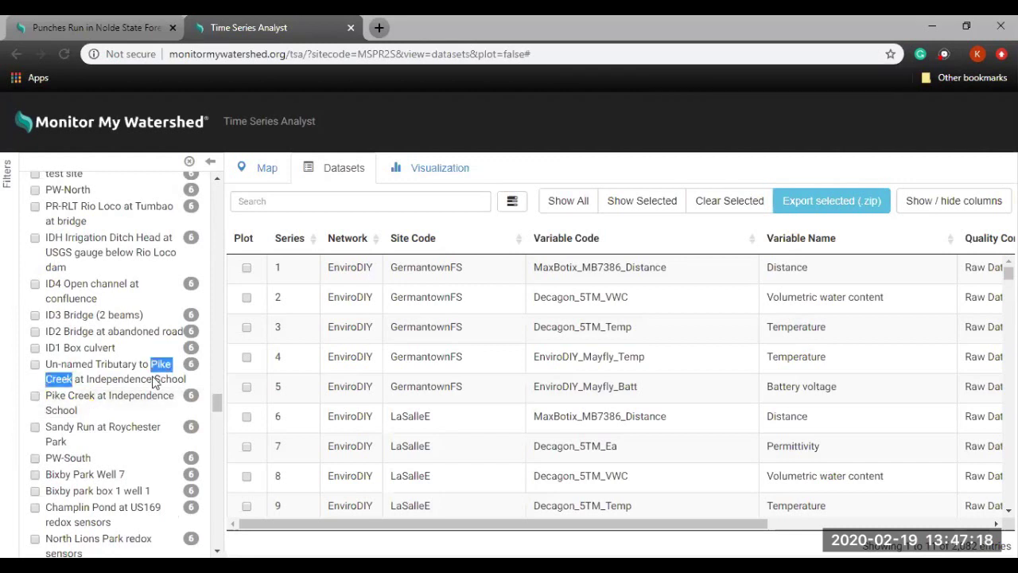
# - Expand the Variable filter to its full list and look through the variable categories and variables
pyautogui.moveTo(217, 416); pyautogui.dragTo(215, 531)
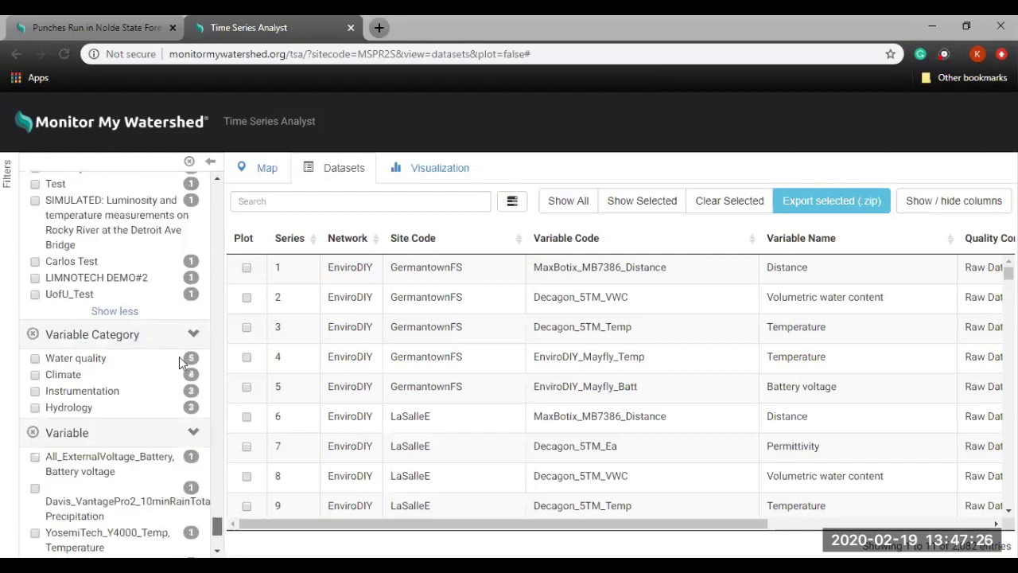
pyautogui.scroll(-1, 179, 356)
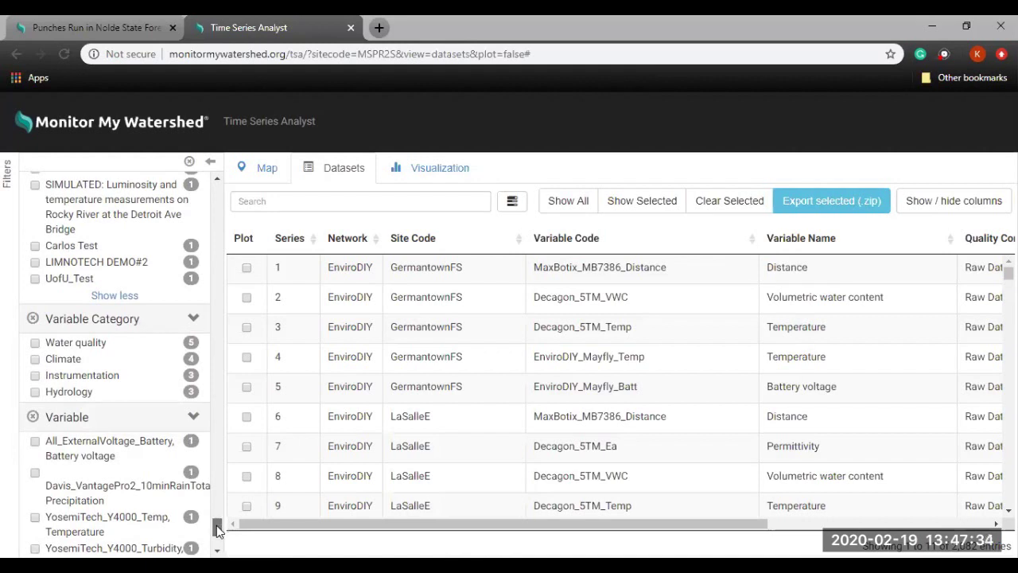
pyautogui.moveTo(216, 525); pyautogui.dragTo(216, 542)
pyautogui.scroll(-1, 130, 442)
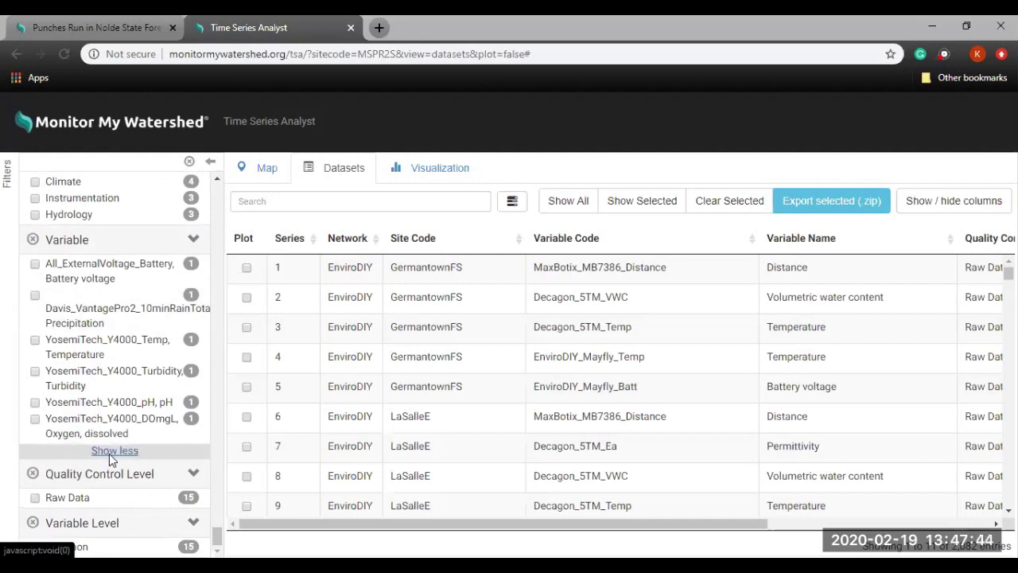
pyautogui.click(112, 451)
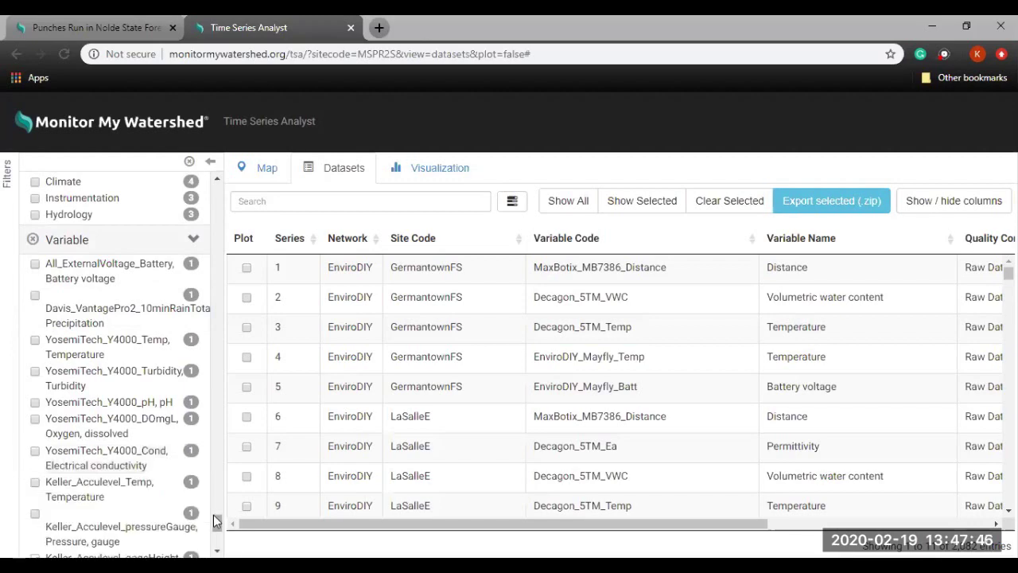
pyautogui.scroll(-3, 216, 522)
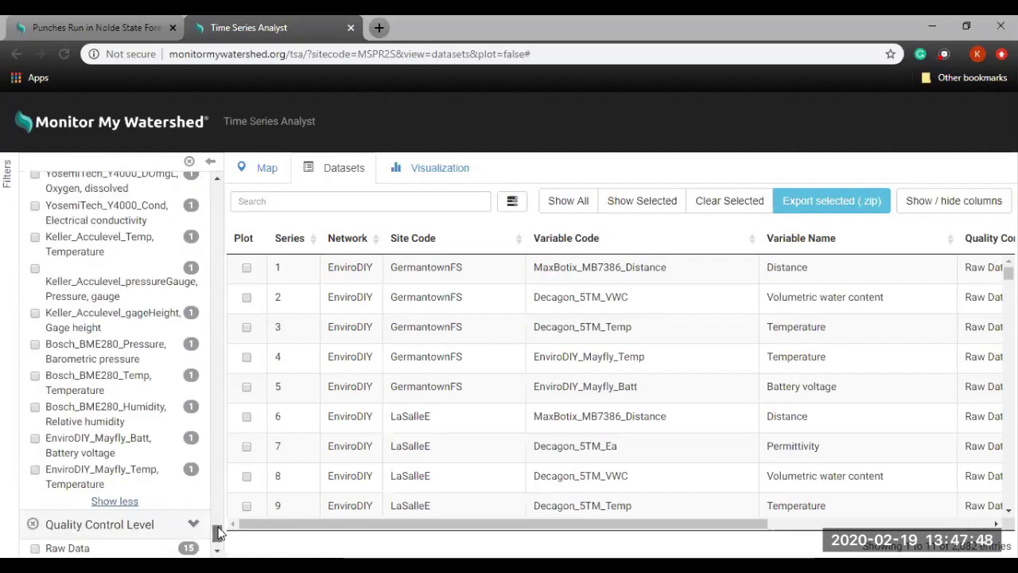
pyautogui.scroll(2, 218, 526)
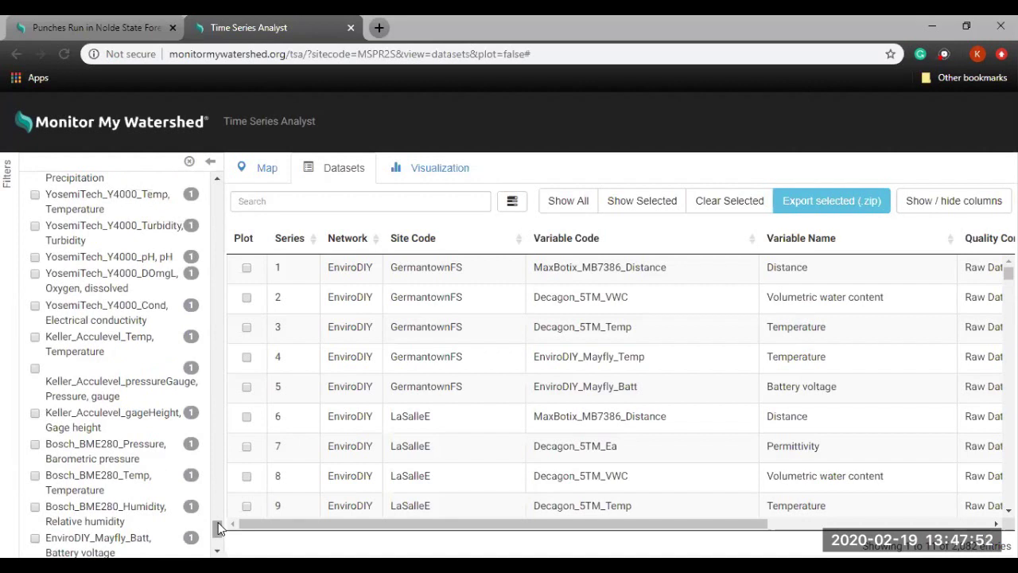
# - Search the page for "diss" to locate the dissolved oxygen variable in the Variable filter
pyautogui.hotkey('ctrl', 'f')
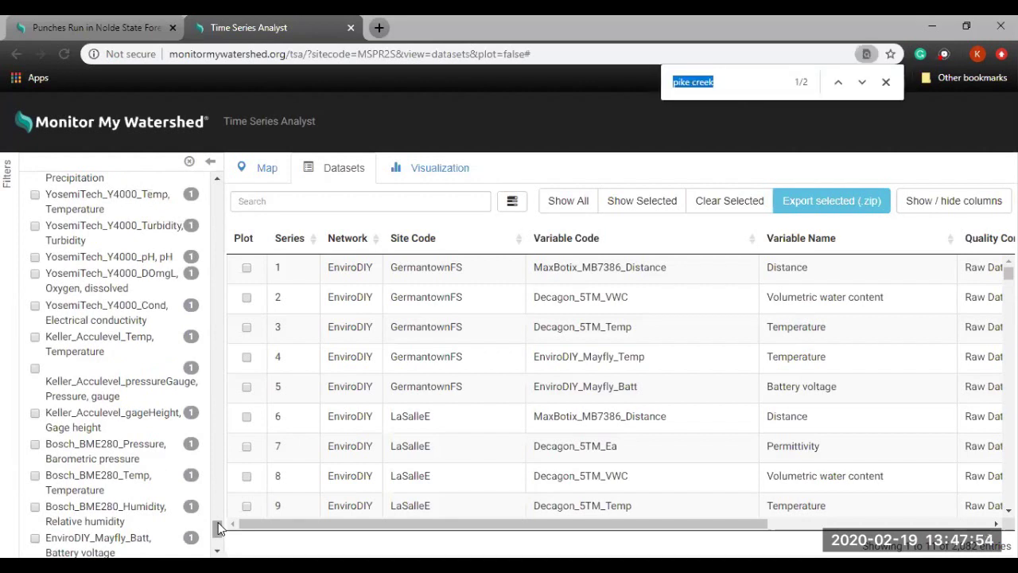
pyautogui.write('diss')
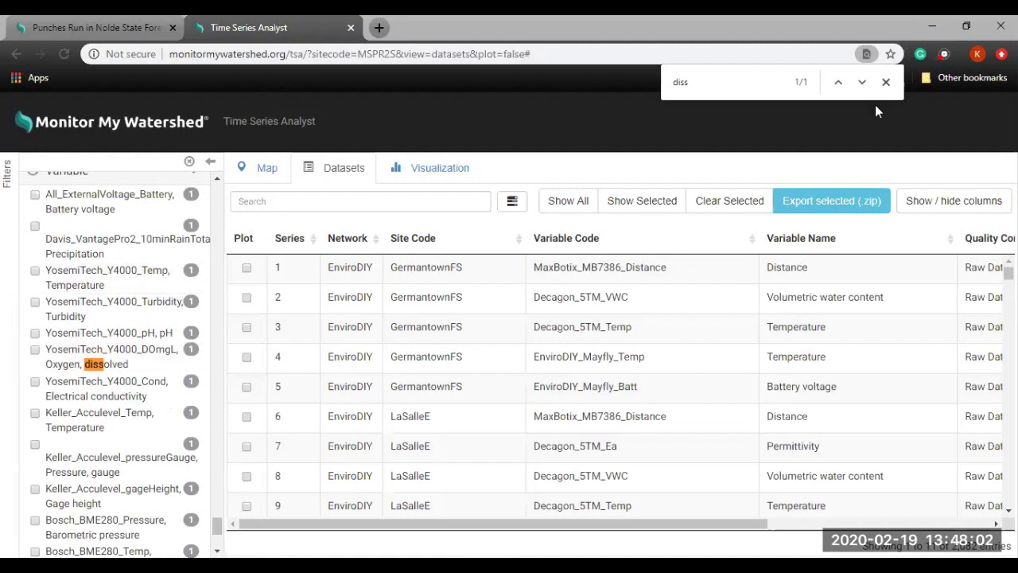
pyautogui.press('Escape')
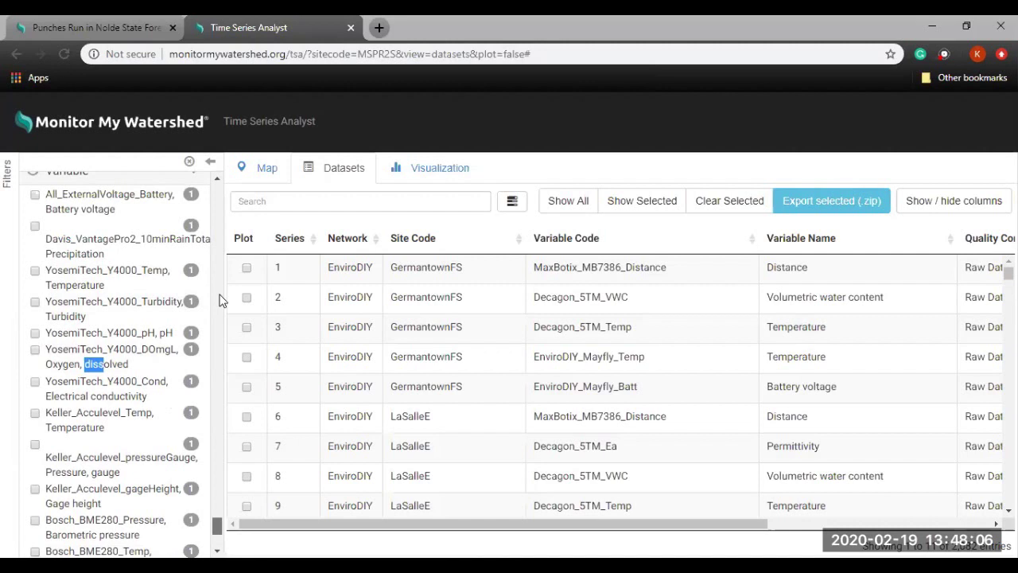
# - Filter the dataset table with the search term "water depth" and look through the matching series
pyautogui.scroll(15, 141, 159)
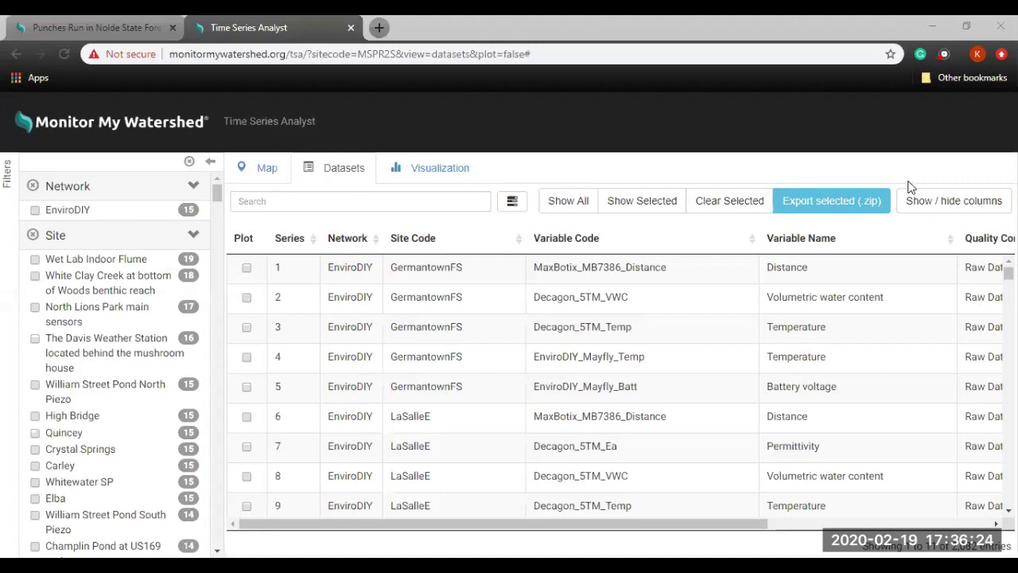
pyautogui.click(293, 202)
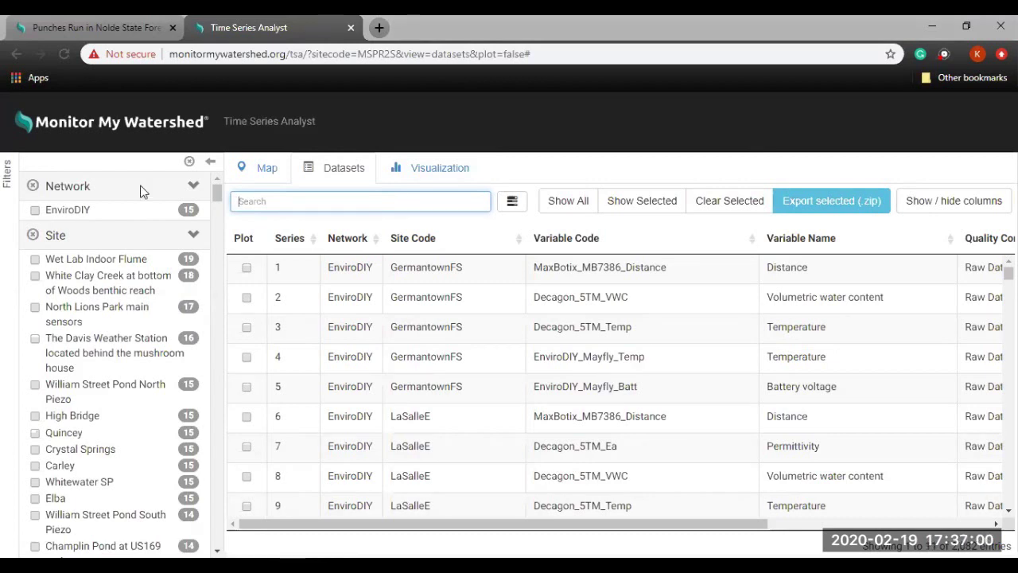
pyautogui.write('water depth')
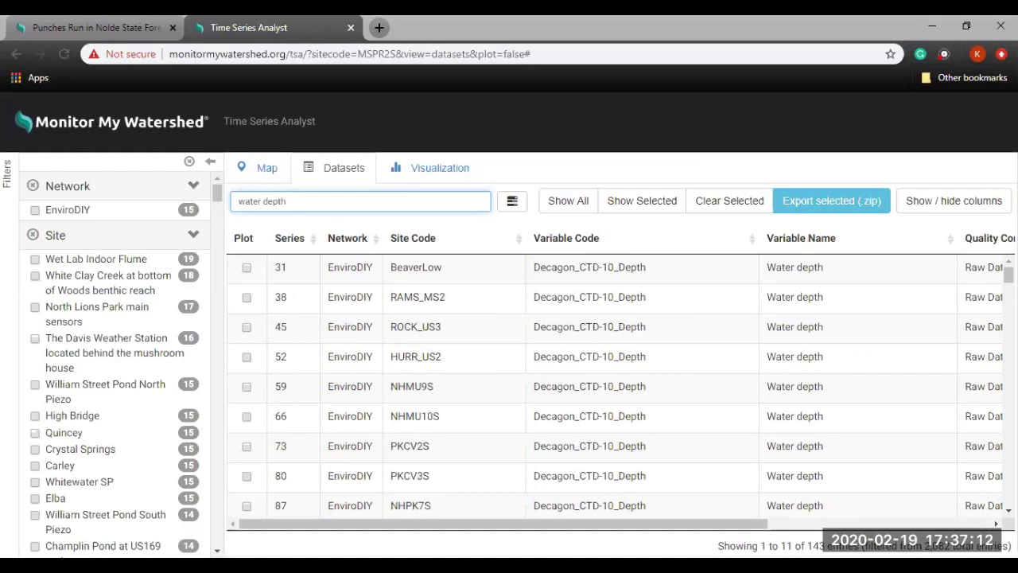
pyautogui.scroll(-1, 621, 382)
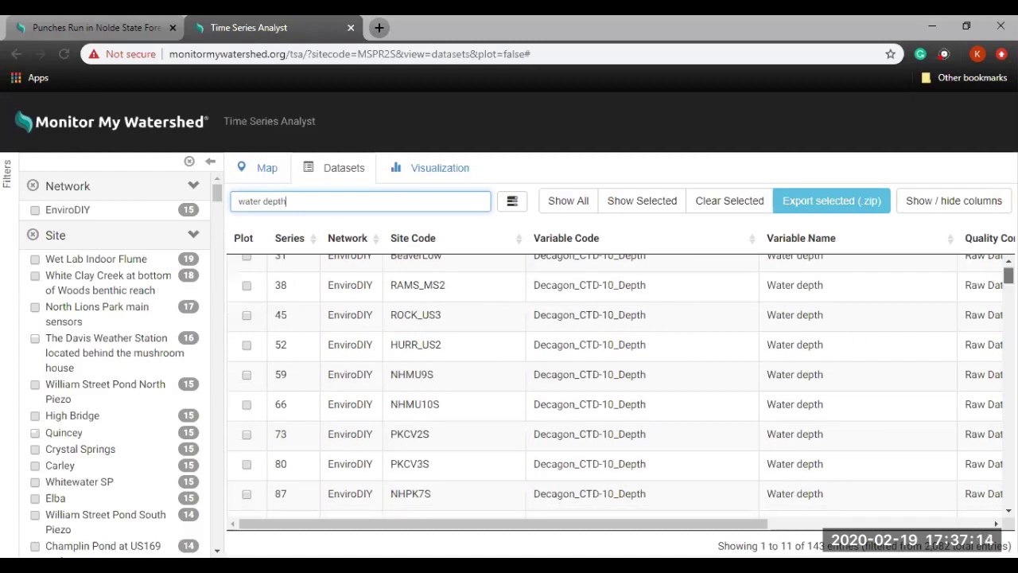
pyautogui.scroll(-5, 620, 382)
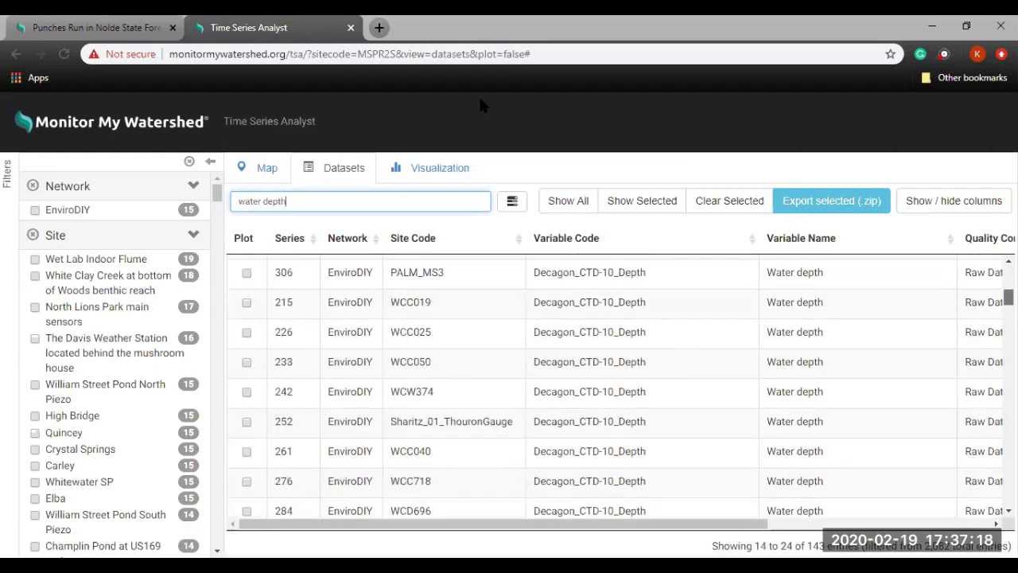
# - Review the Exact Match and Case Sensitive options in the dataset table's search settings
pyautogui.scroll(6, 620, 382)
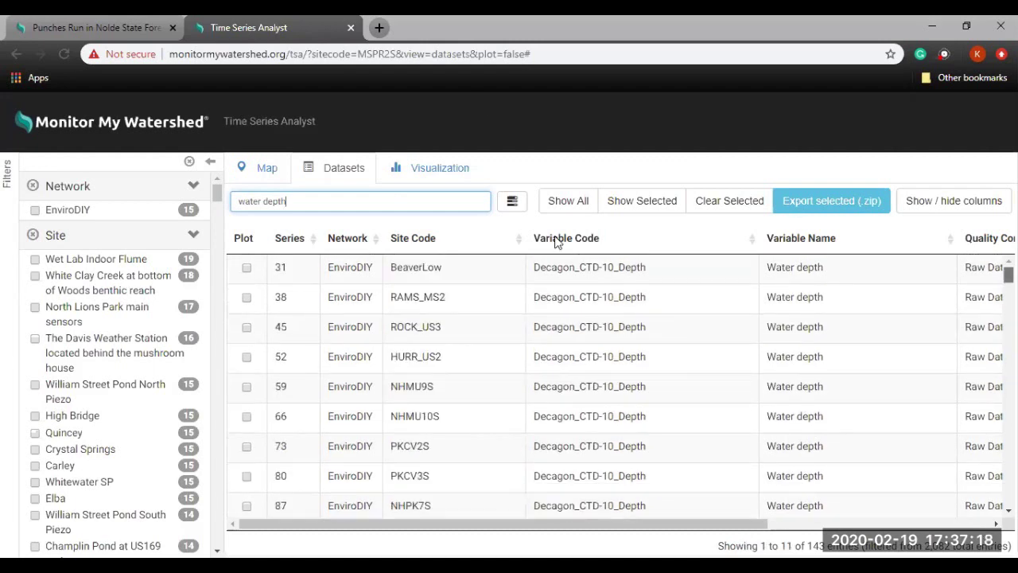
pyautogui.click(520, 200)
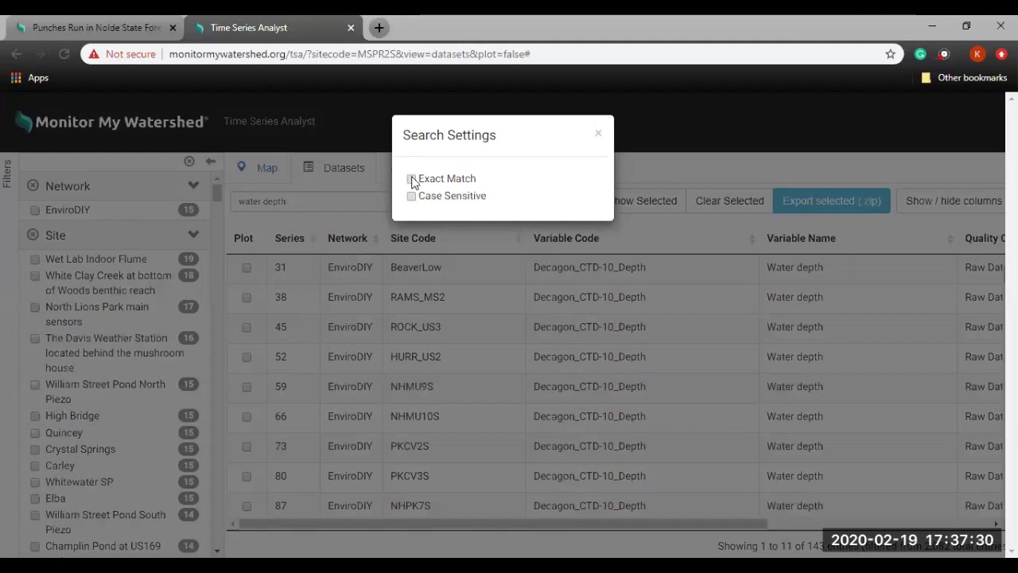
pyautogui.click(412, 179)
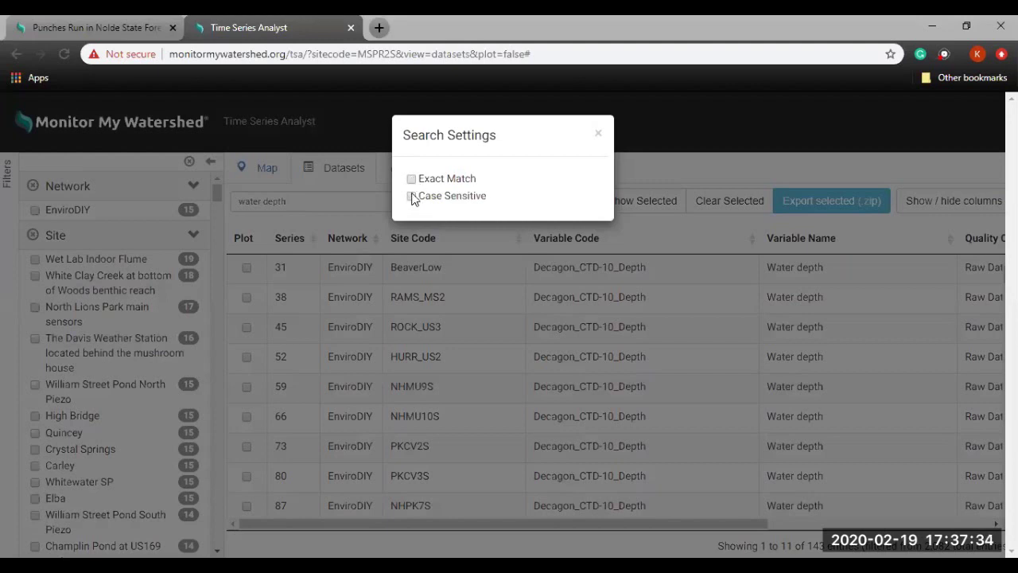
pyautogui.click(598, 134)
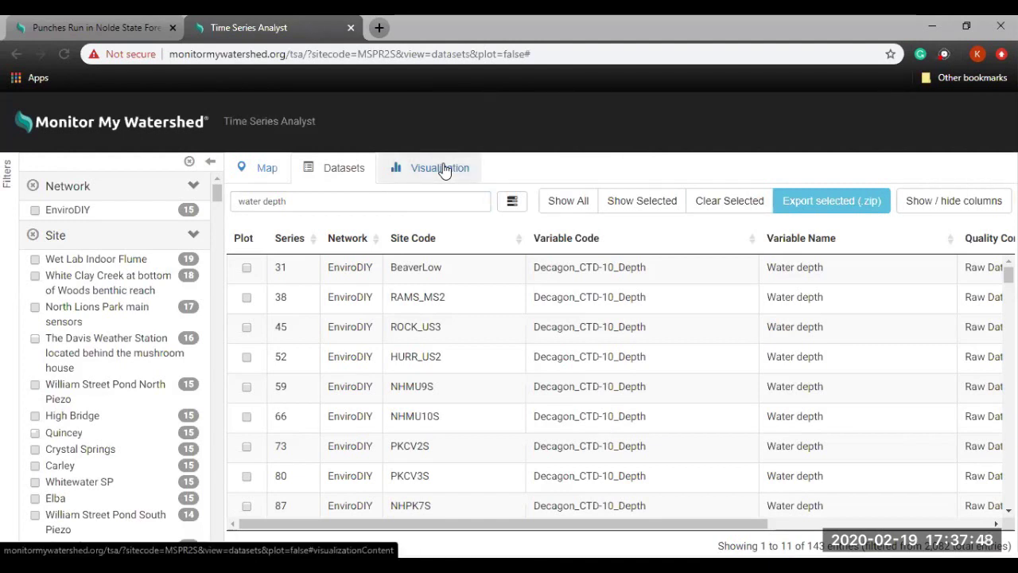
# - Select the RAMS_MS2, ROCK_US3 and HURR_US2 water depth series and limit the table to the selected series
pyautogui.click(570, 207)
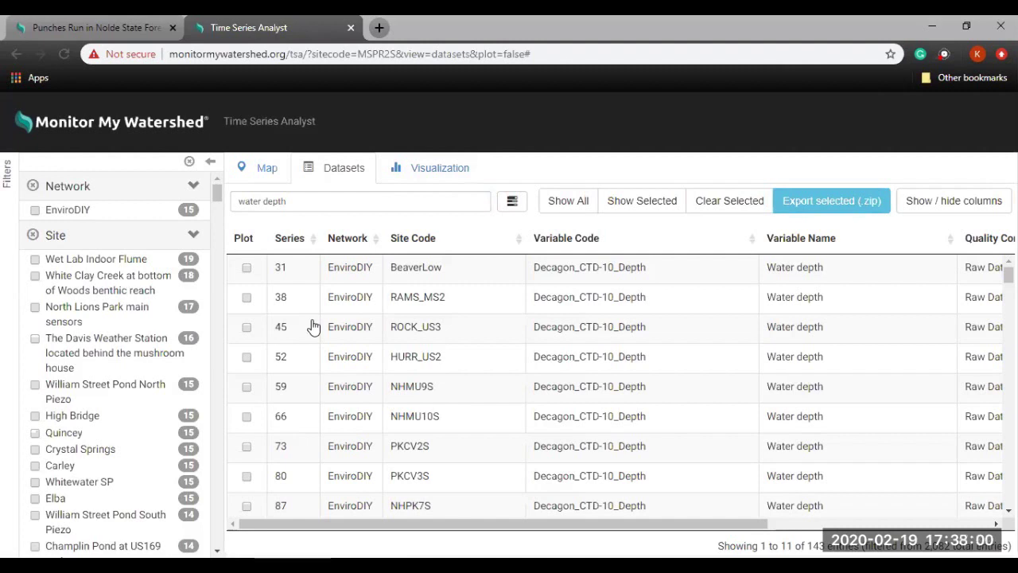
pyautogui.click(245, 298)
pyautogui.click(247, 327)
pyautogui.click(247, 356)
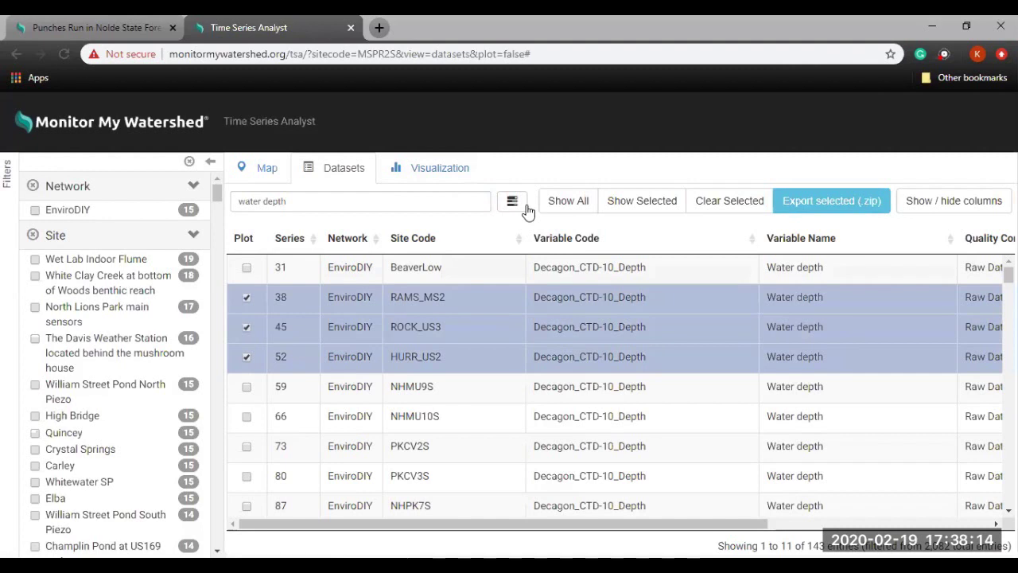
pyautogui.click(617, 210)
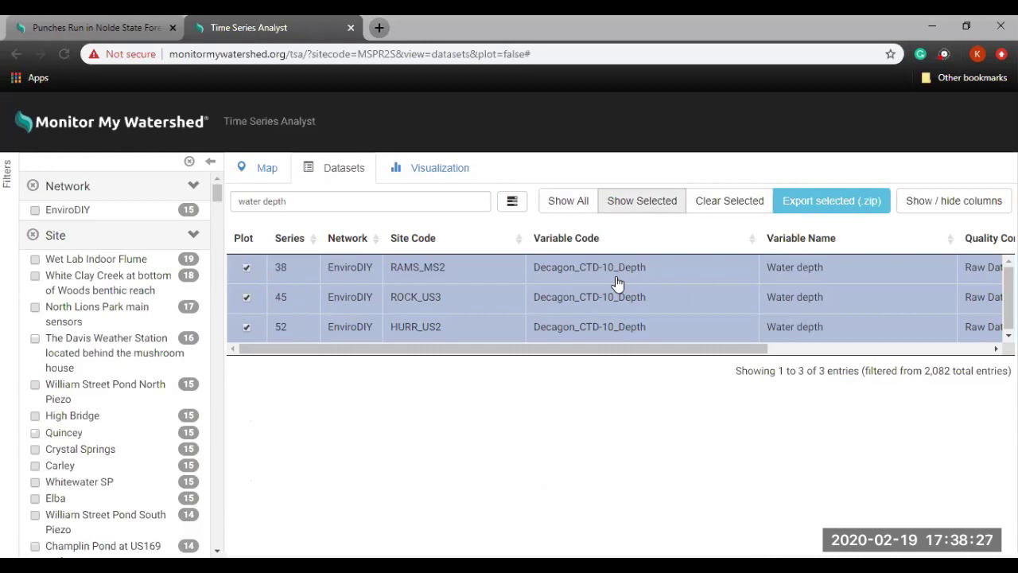
# - Show all water depth series in the table again and clear the current selection
pyautogui.click(568, 204)
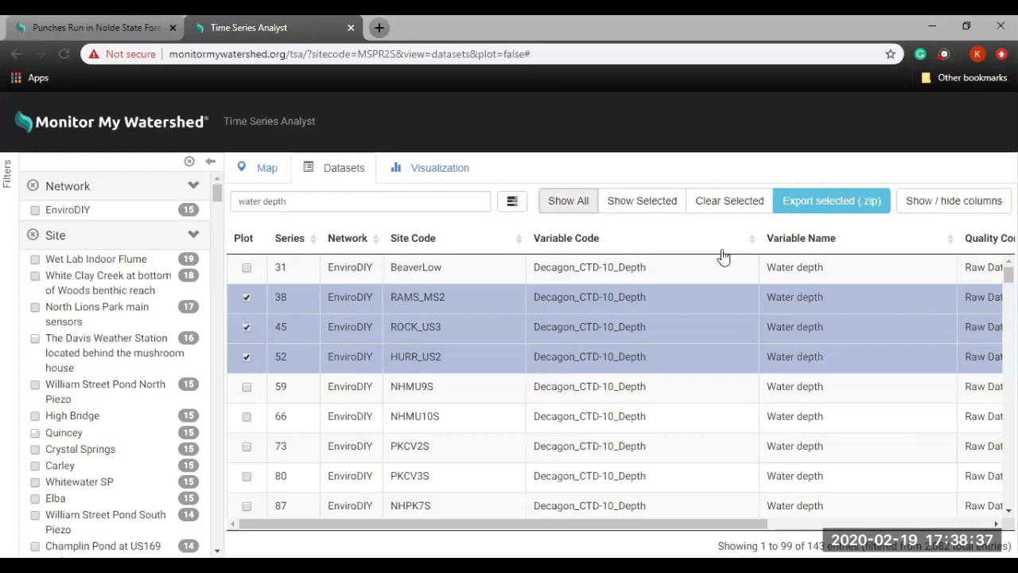
pyautogui.click(706, 205)
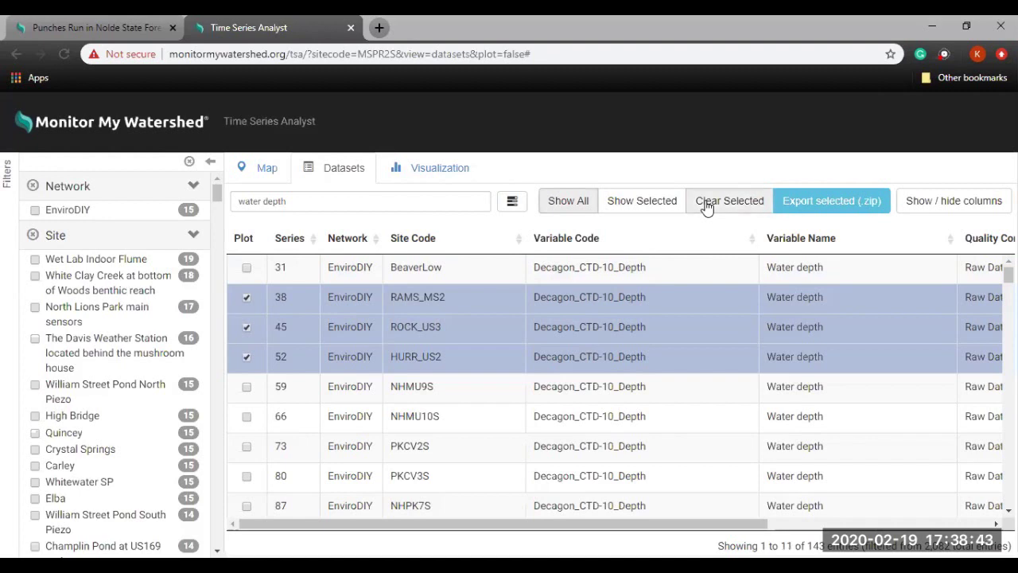
pyautogui.click(706, 205)
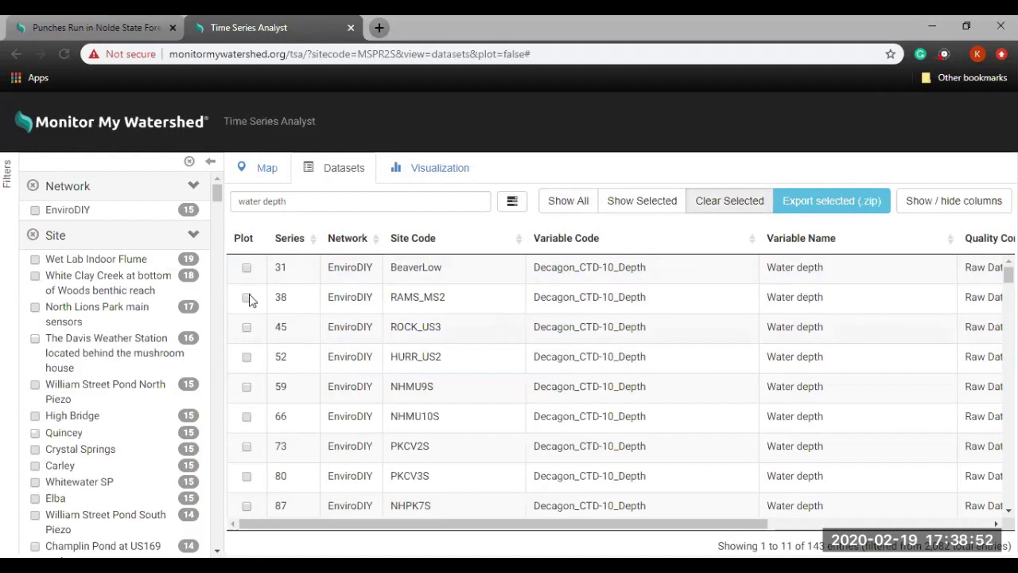
# - Select the RAMS_MS2, ROCK_US3 and HURR_US2 water depth series again and export them as a .zip file
pyautogui.click(247, 333)
pyautogui.click(246, 357)
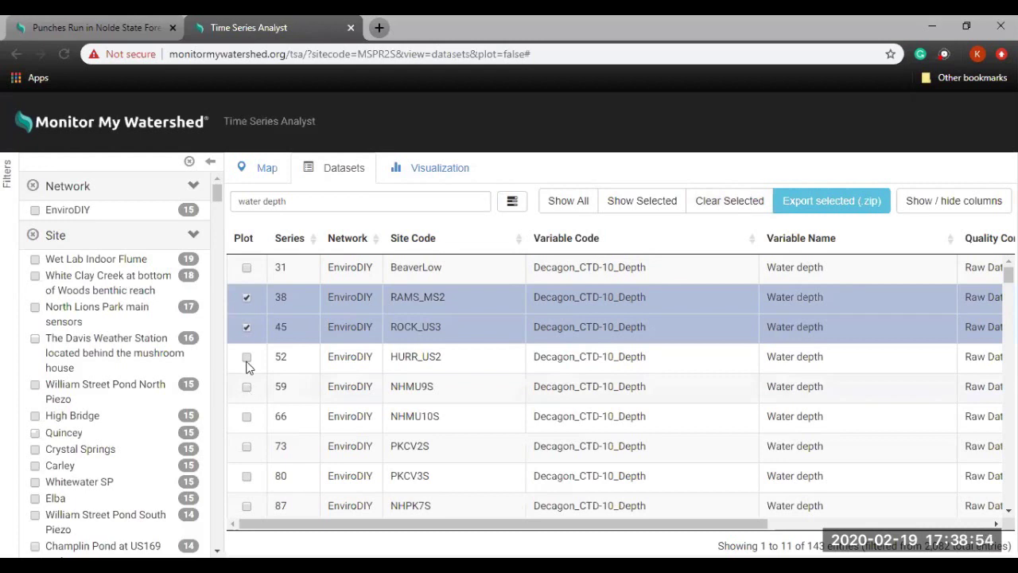
pyautogui.click(812, 202)
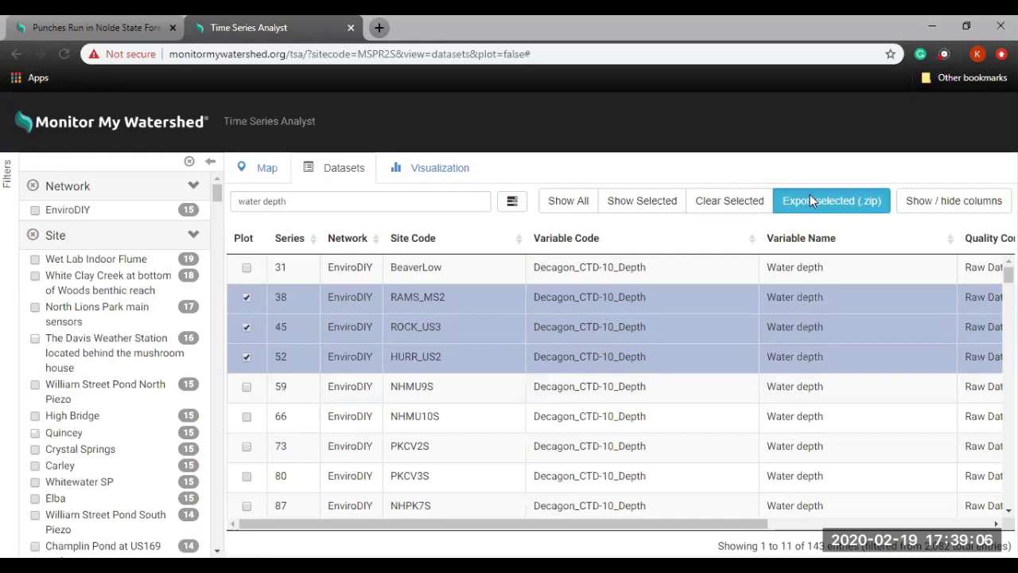
pyautogui.click(810, 201)
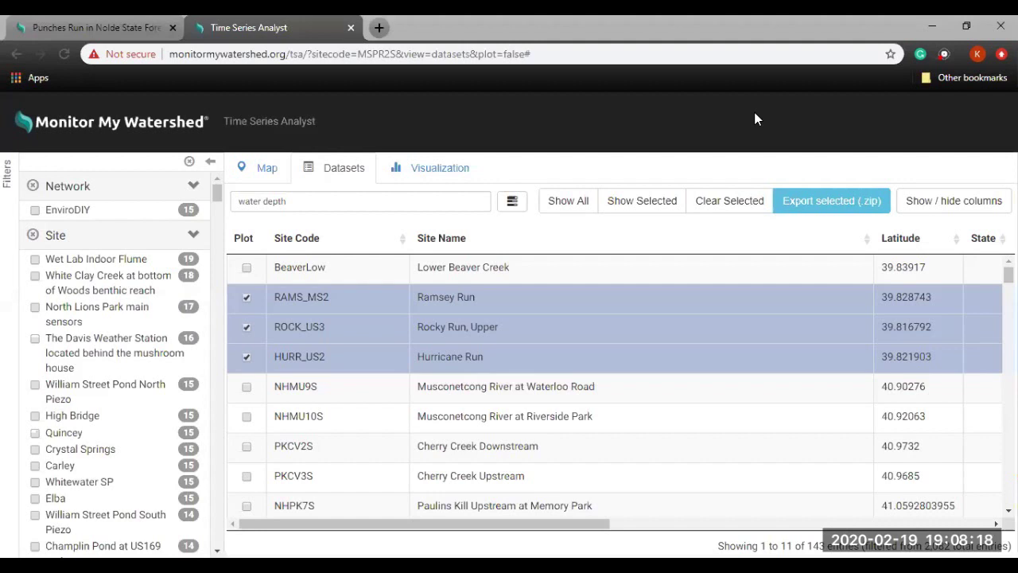
# - Look through the available dataset table columns and hide the Latitude column
pyautogui.click(934, 203)
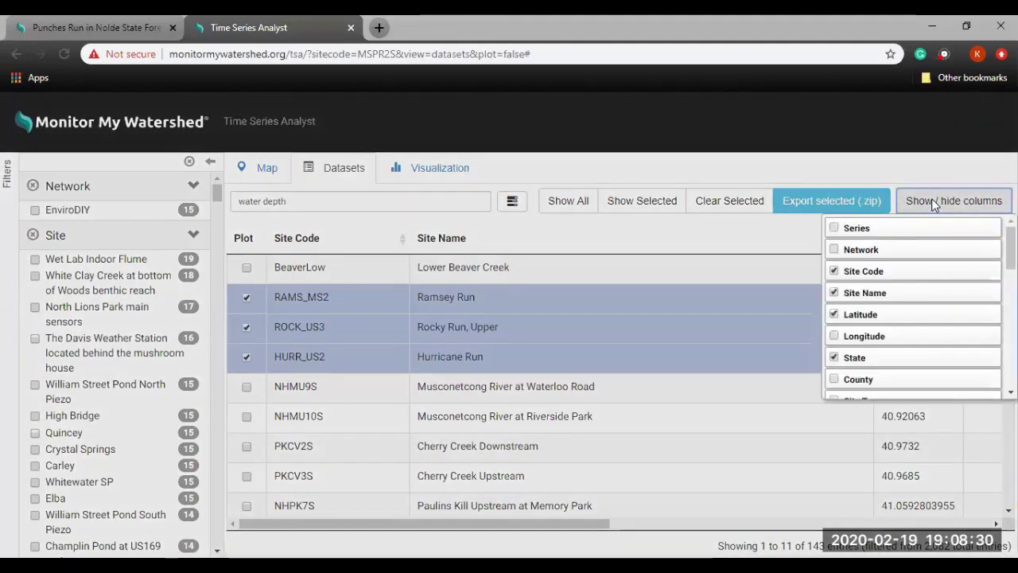
pyautogui.scroll(-1, 1010, 247)
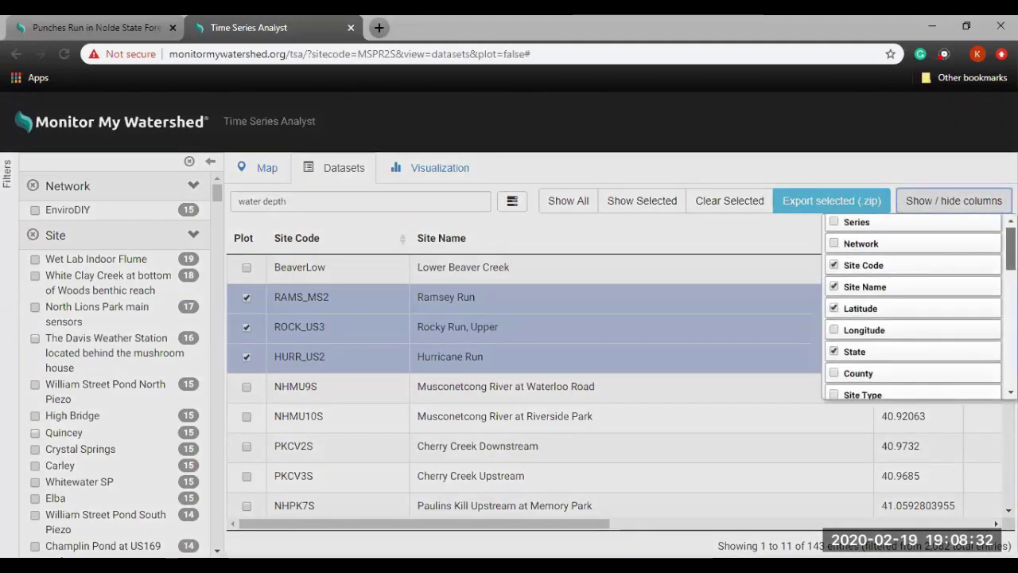
pyautogui.scroll(-3, 915, 307)
pyautogui.scroll(-1, 915, 307)
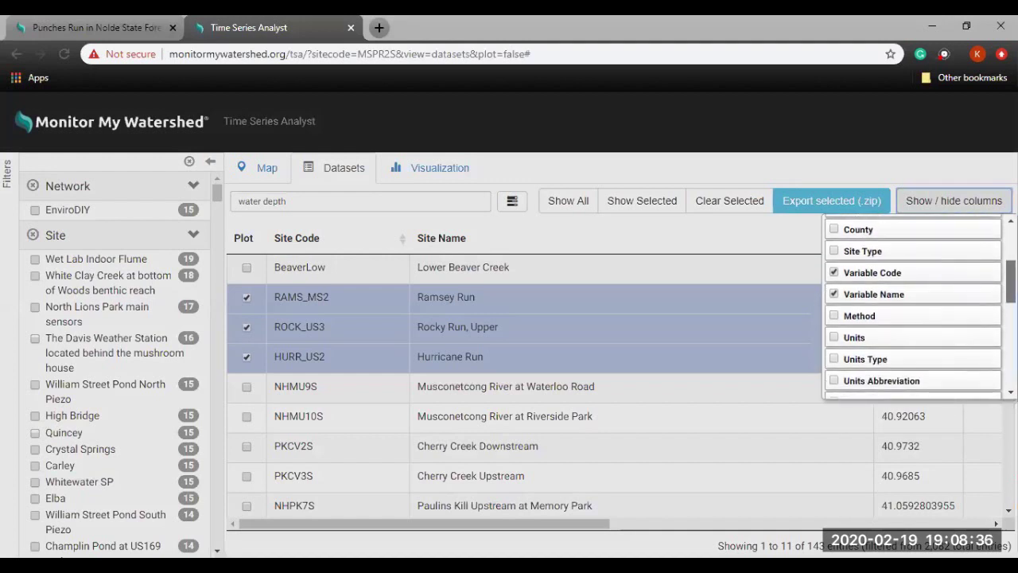
pyautogui.scroll(-4, 915, 307)
pyautogui.scroll(-3, 915, 307)
pyautogui.scroll(-2, 915, 307)
pyautogui.scroll(4, 915, 307)
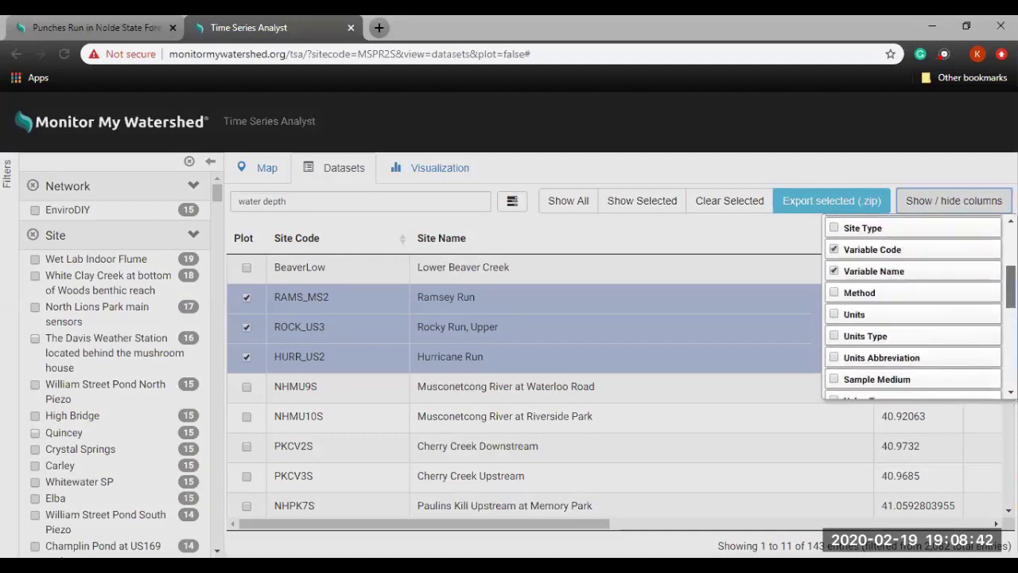
pyautogui.scroll(3, 915, 307)
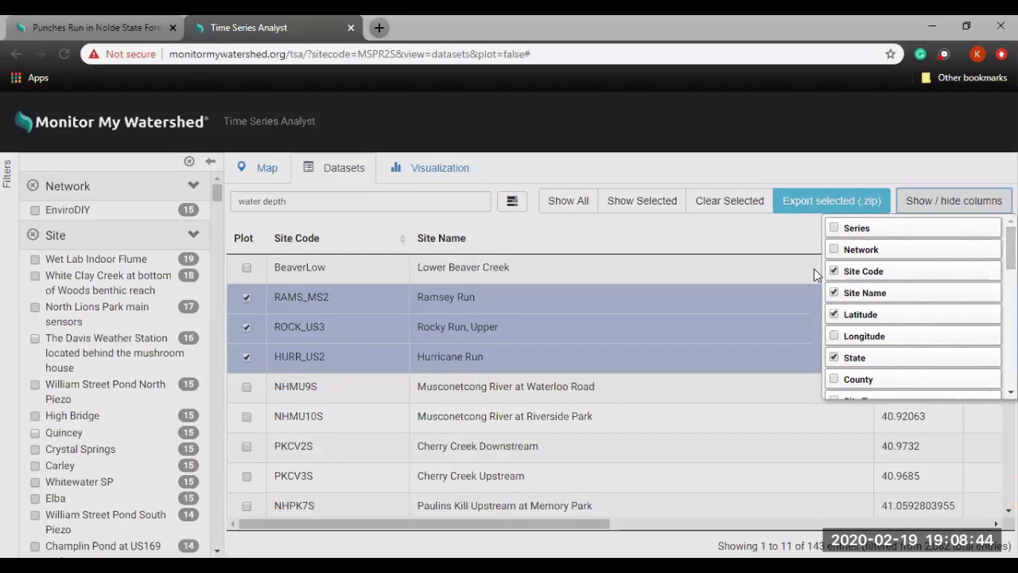
pyautogui.click(834, 314)
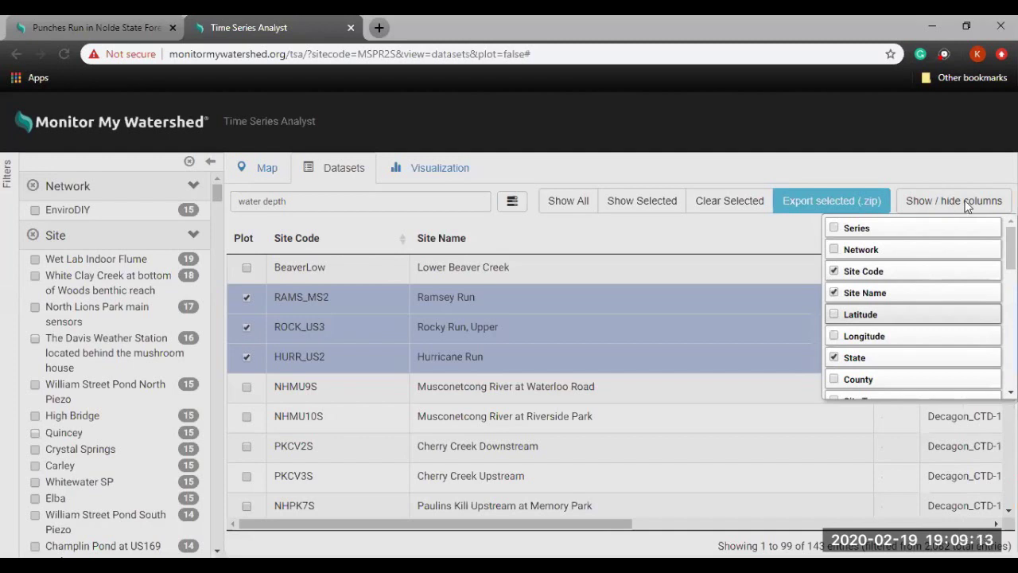
pyautogui.click(955, 201)
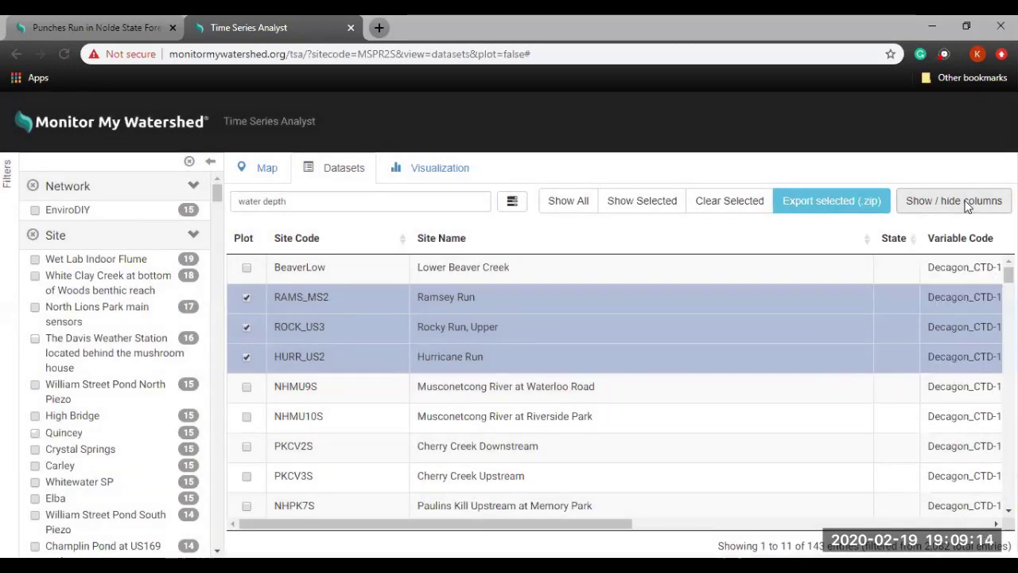
# - Check the dataset table's remaining columns and the list of columns that can be shown or hidden
pyautogui.moveTo(578, 527); pyautogui.dragTo(454, 530)
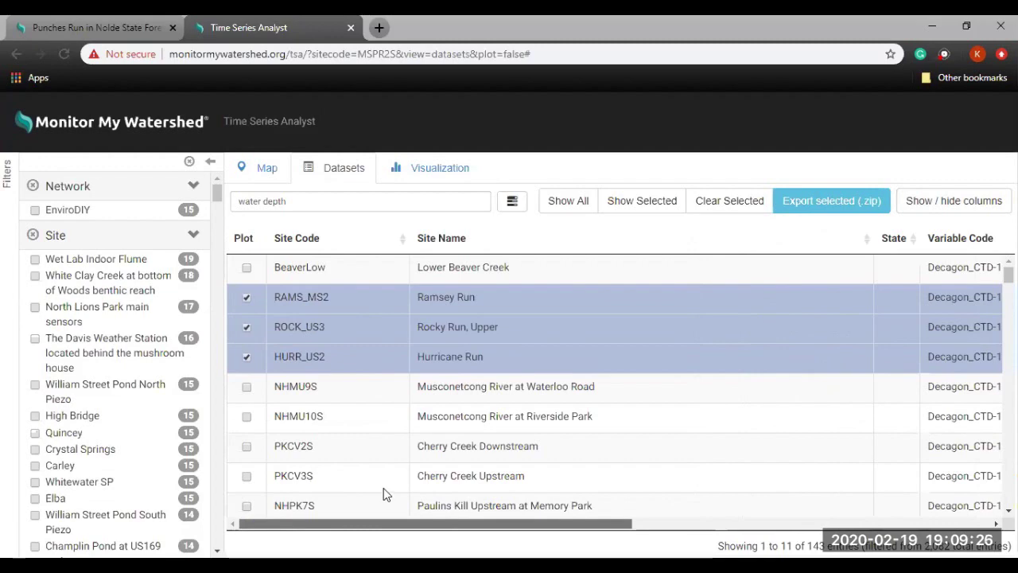
pyautogui.click(968, 204)
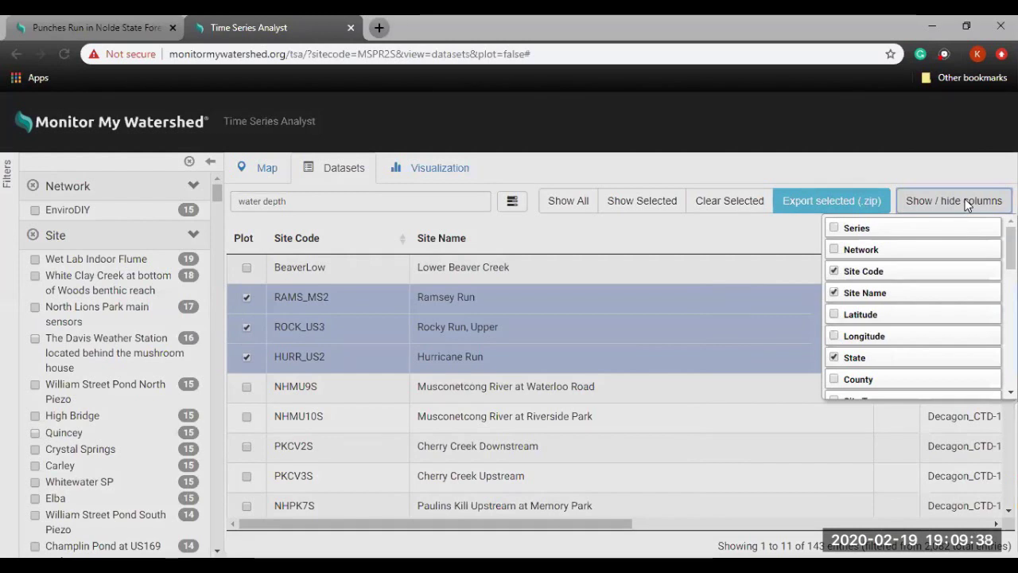
pyautogui.click(965, 200)
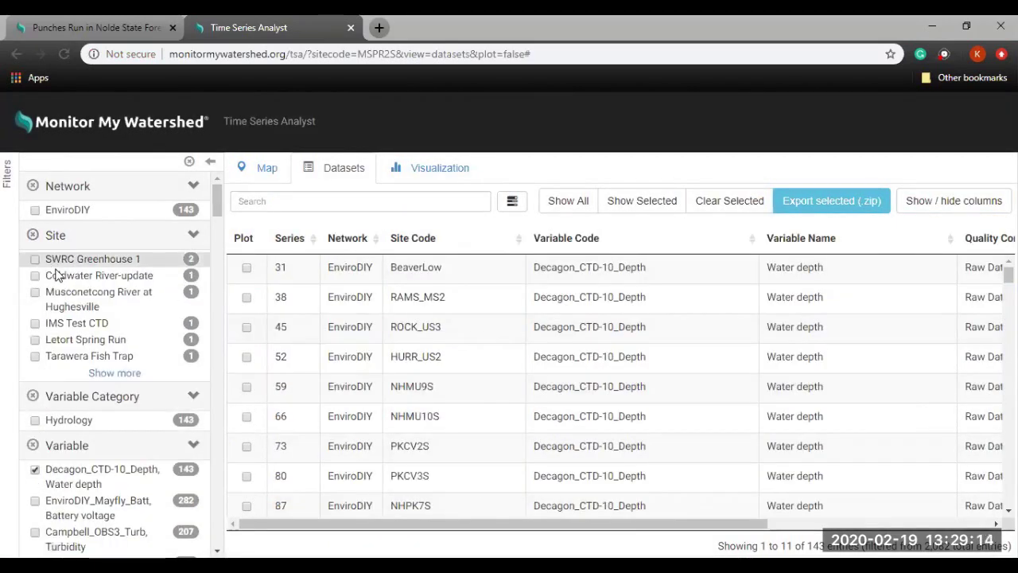
# - Expand the Site filter to its full list, filter to site MSPR2S, and mark its water depth series for plotting
pyautogui.click(103, 374)
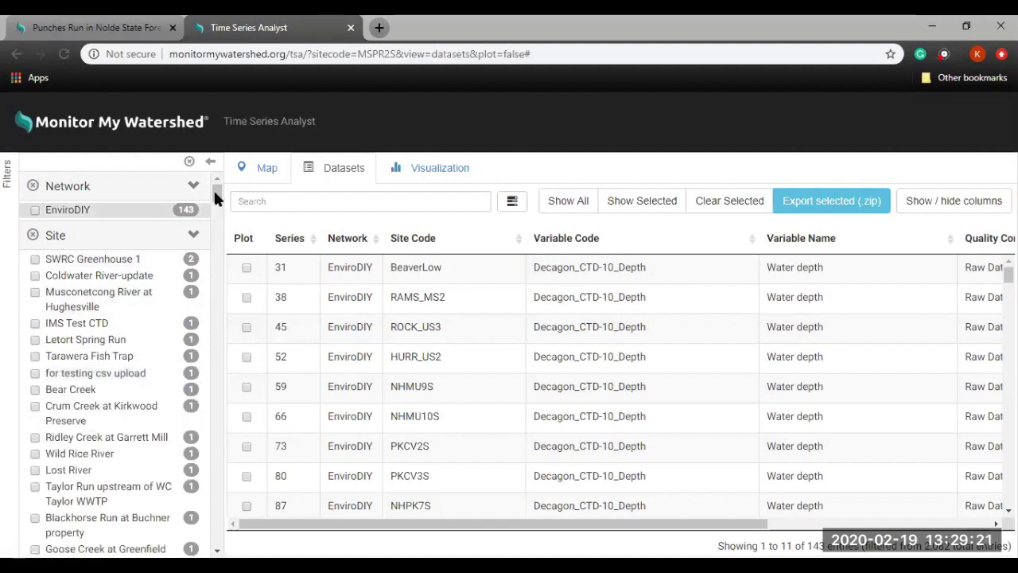
pyautogui.moveTo(216, 197); pyautogui.dragTo(217, 203)
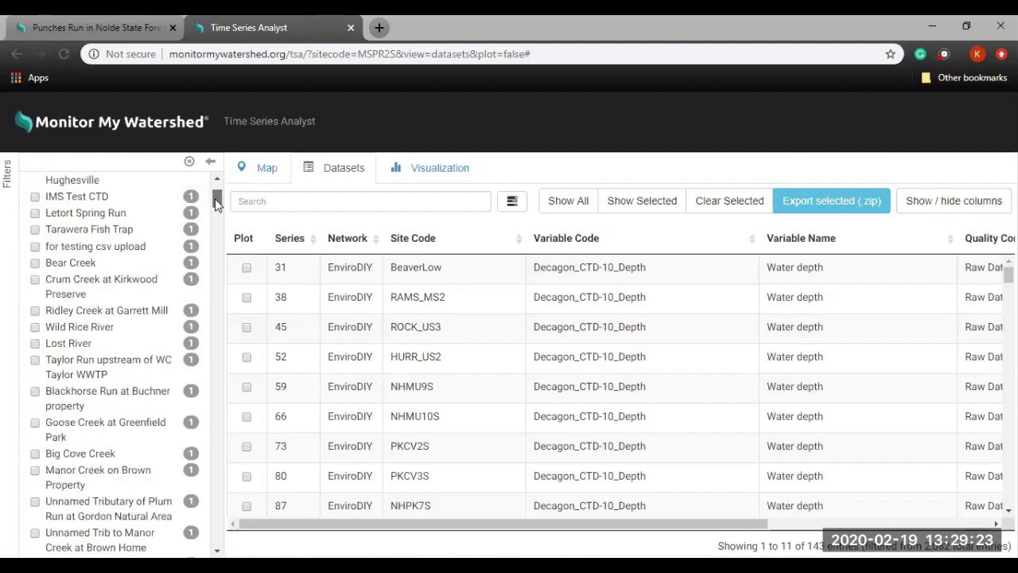
pyautogui.scroll(-3, 217, 216)
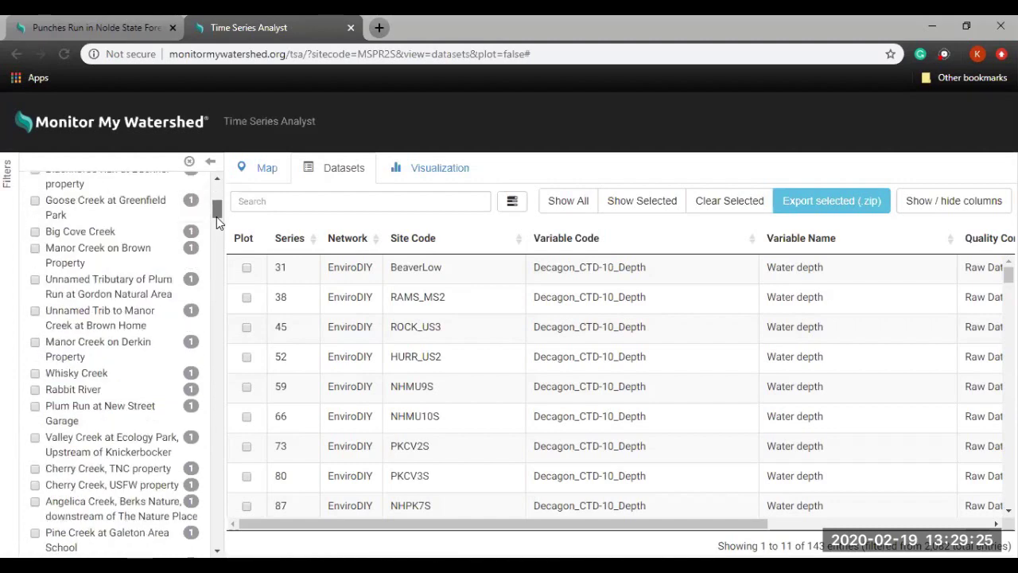
pyautogui.scroll(-2, 217, 216)
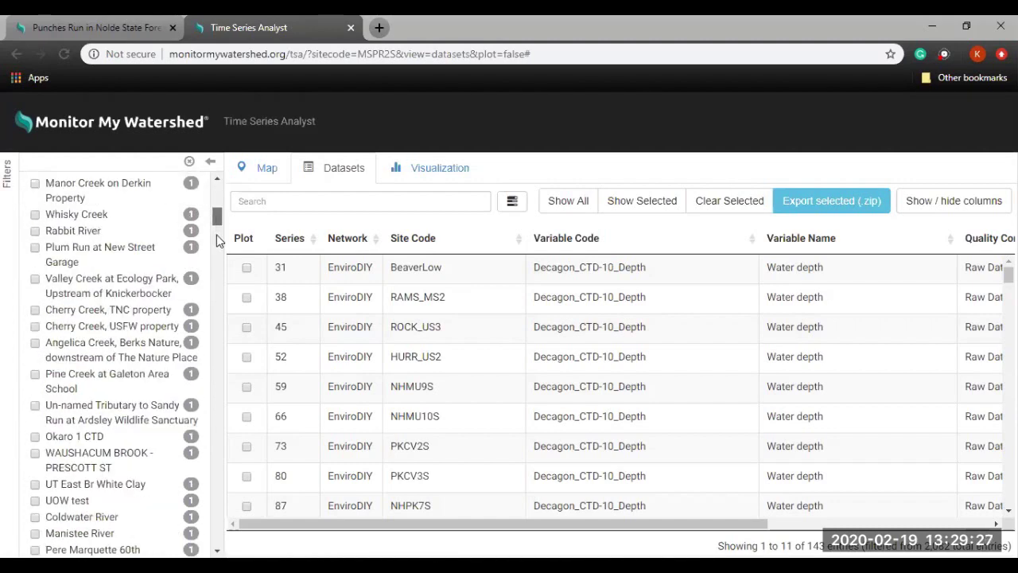
pyautogui.scroll(-3, 216, 240)
pyautogui.scroll(-3, 217, 248)
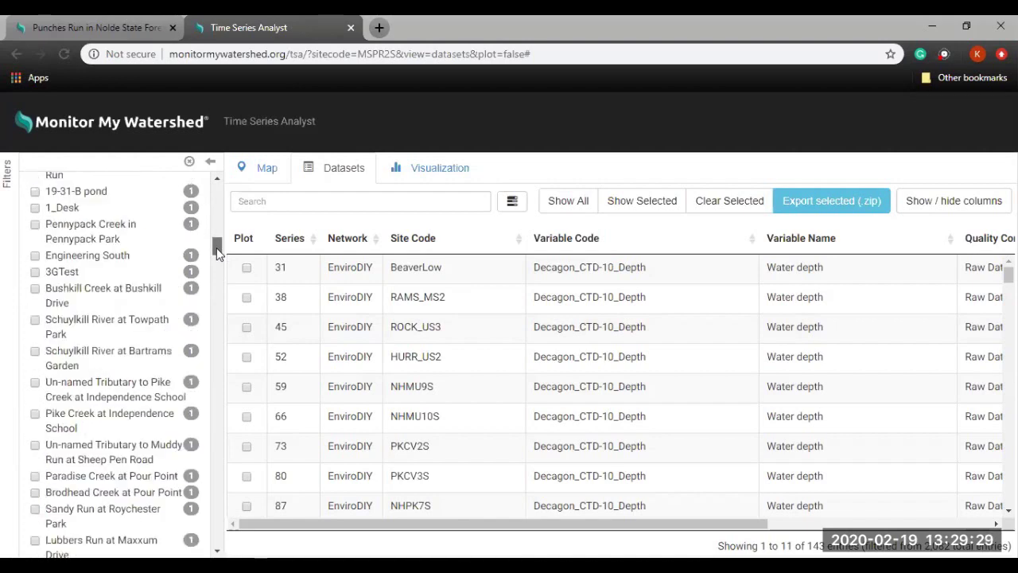
pyautogui.scroll(-2, 217, 252)
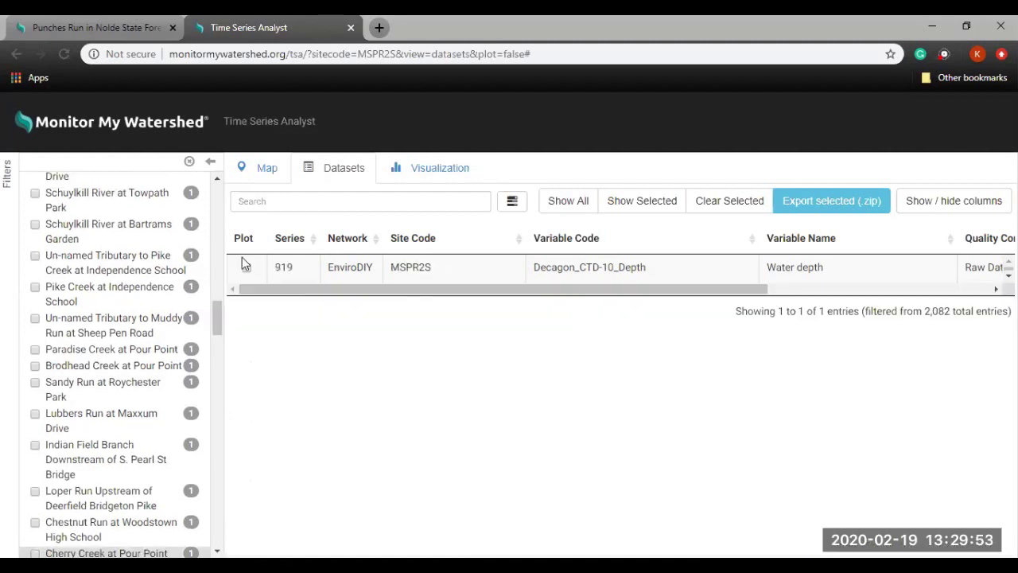
pyautogui.click(245, 268)
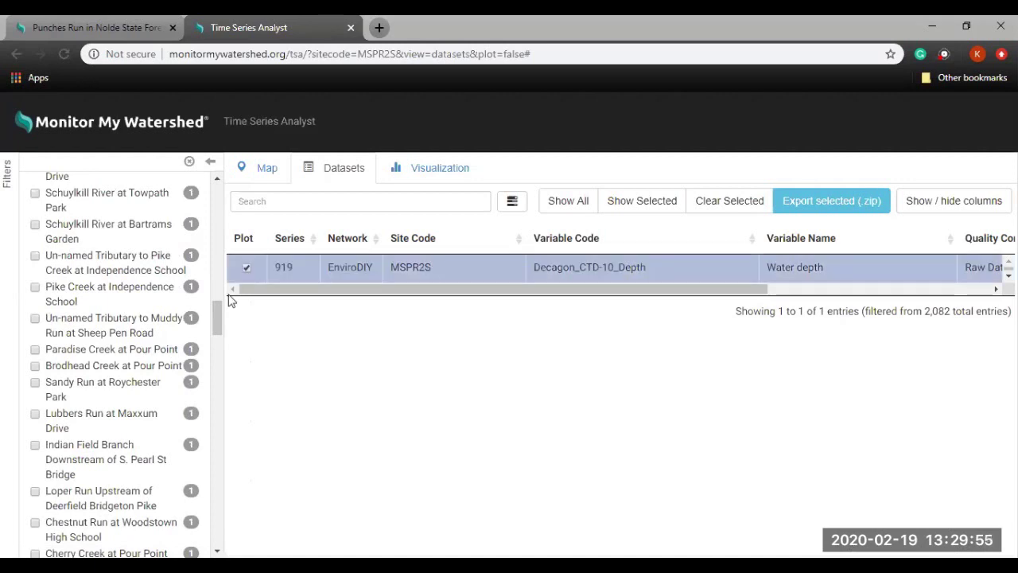
# - Add Un-named Tributary to Pike Creek at Independence School and Pike Creek at Independence School to the Site filter
pyautogui.scroll(-1, 213, 322)
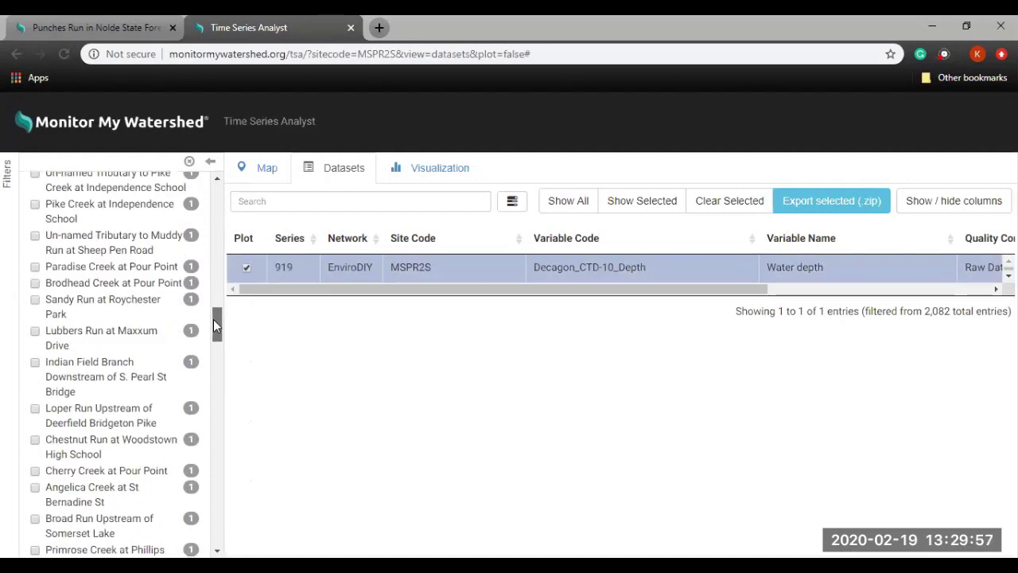
pyautogui.scroll(1, 214, 318)
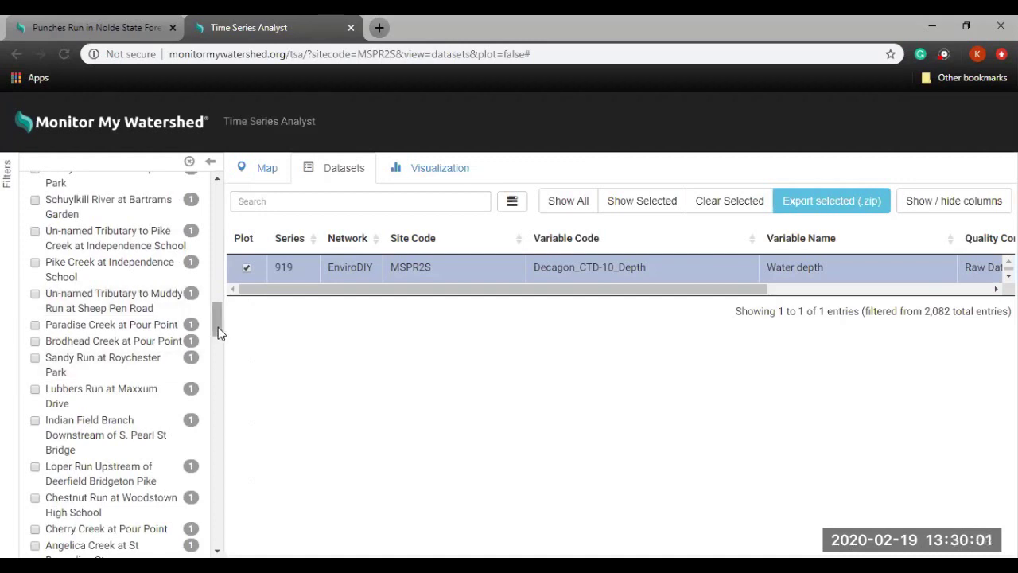
pyautogui.click(35, 234)
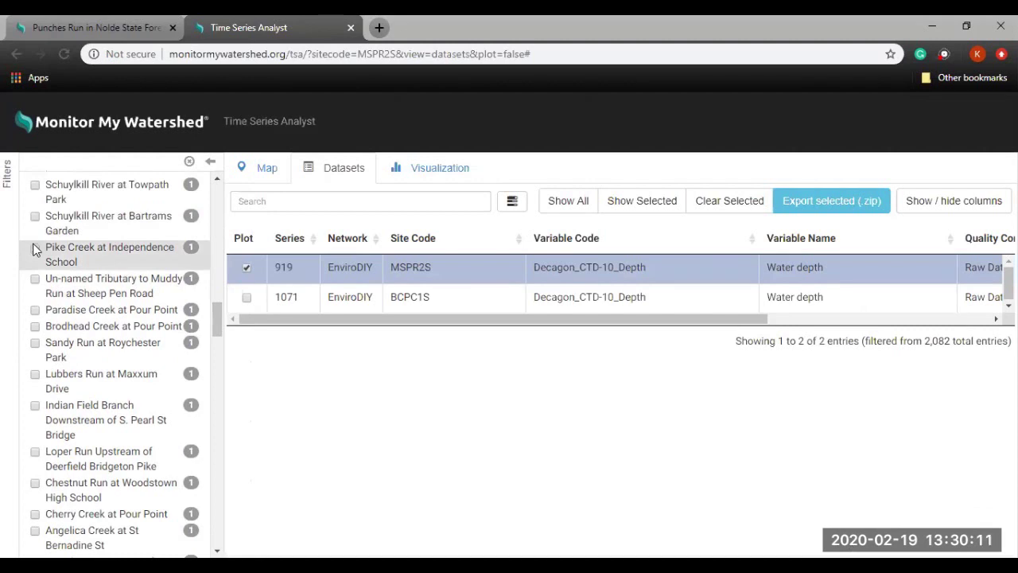
pyautogui.click(34, 250)
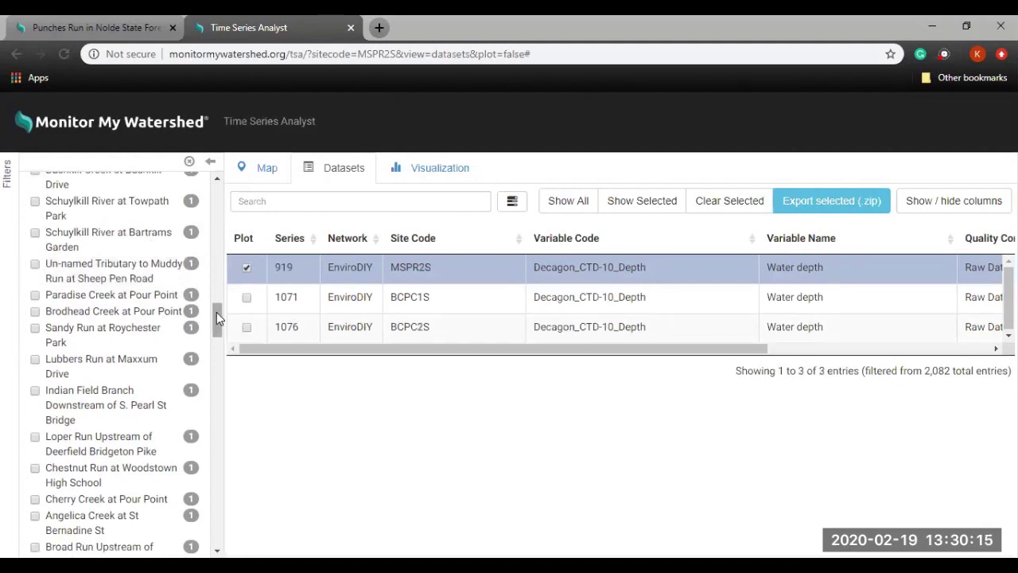
# - Add Pickering Creek at Montgomery School and Mill Creek at Hickory Hills Park to the Site filter
pyautogui.moveTo(217, 317); pyautogui.dragTo(221, 433)
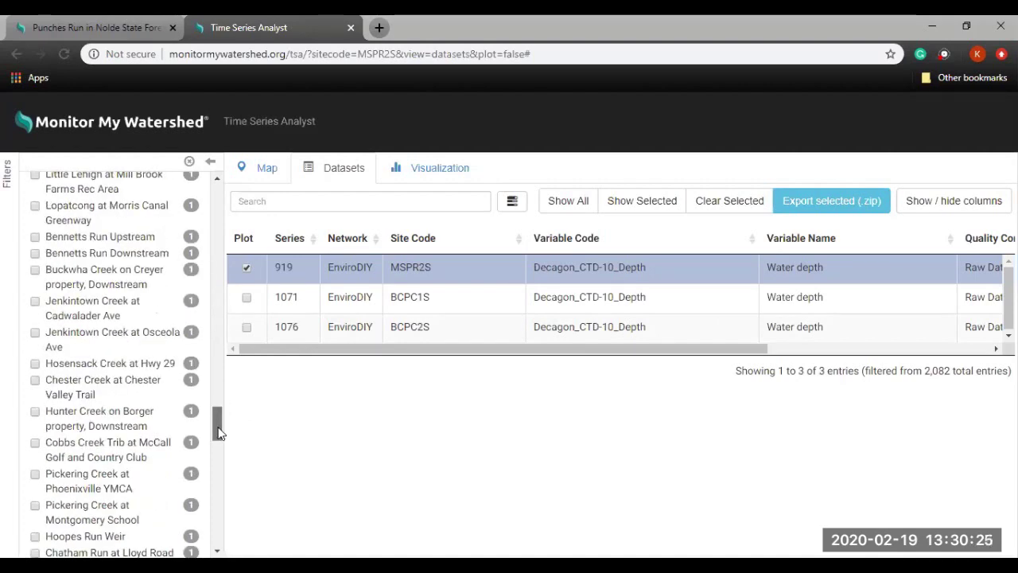
pyautogui.scroll(-1, 221, 434)
pyautogui.scroll(-1, 199, 433)
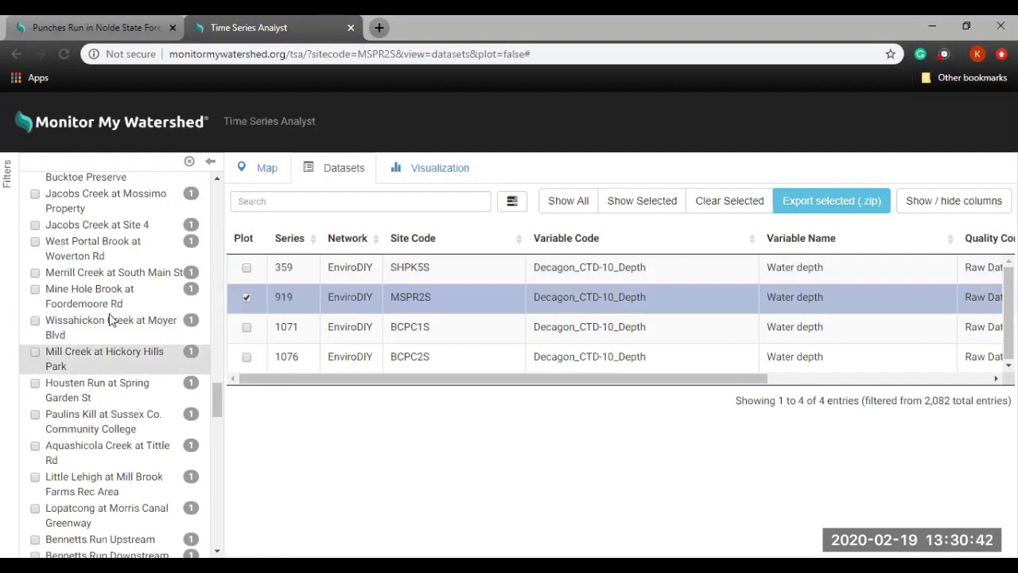
pyautogui.click(103, 356)
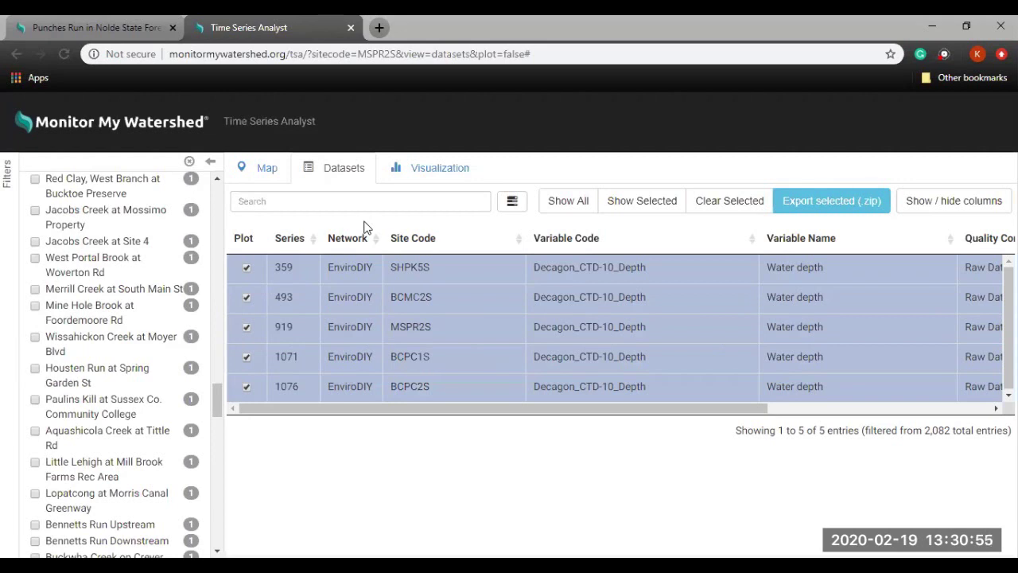
# - Plot the water depth series of the five filtered sites together and review the legend entries
pyautogui.click(432, 169)
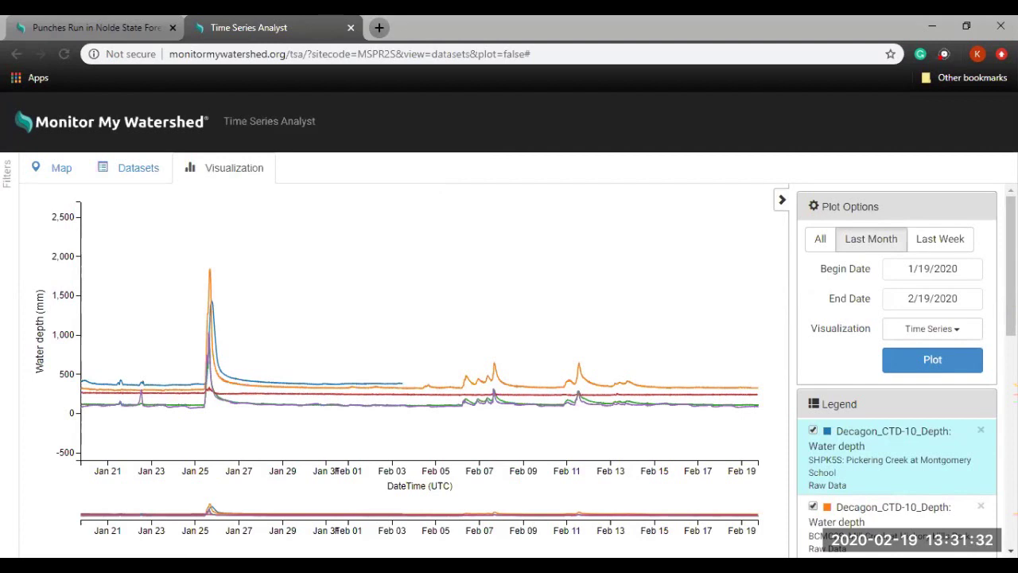
pyautogui.scroll(-1, 897, 366)
pyautogui.scroll(-1, 897, 366)
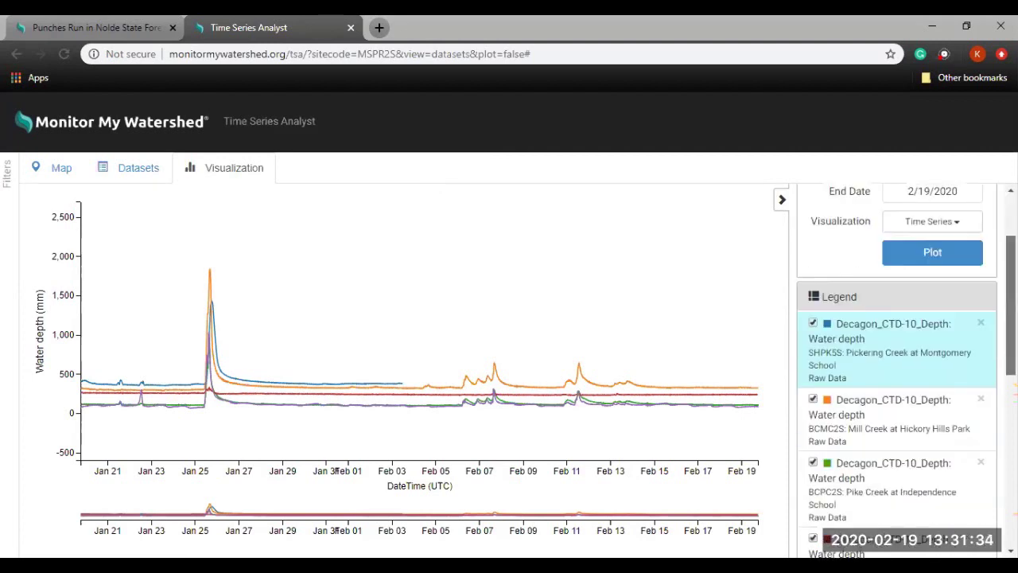
pyautogui.scroll(-1, 897, 366)
pyautogui.scroll(-1, 896, 366)
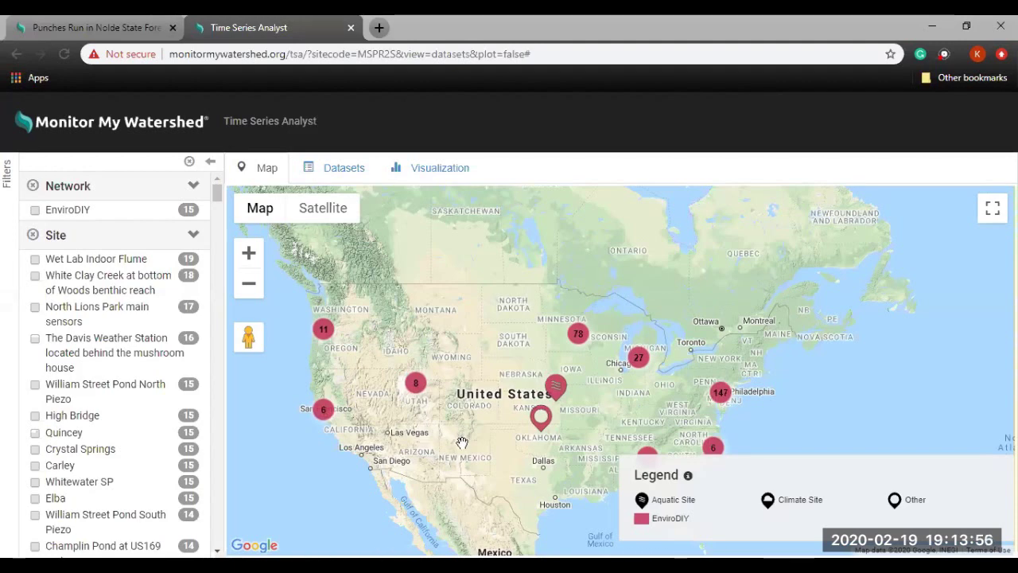
# - Switch the site map to satellite imagery
pyautogui.moveTo(462, 438); pyautogui.dragTo(461, 384)
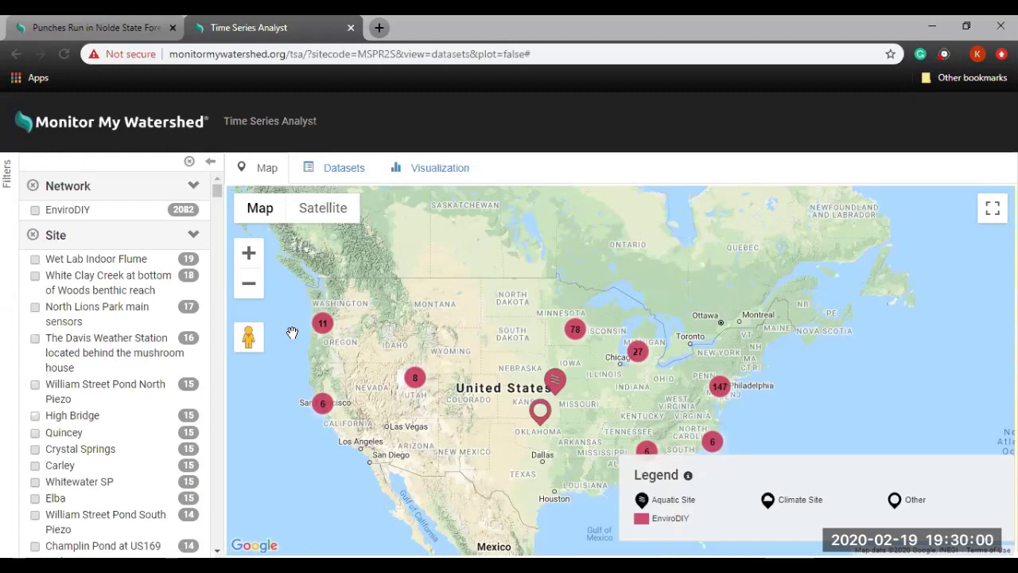
pyautogui.moveTo(293, 333); pyautogui.dragTo(293, 322)
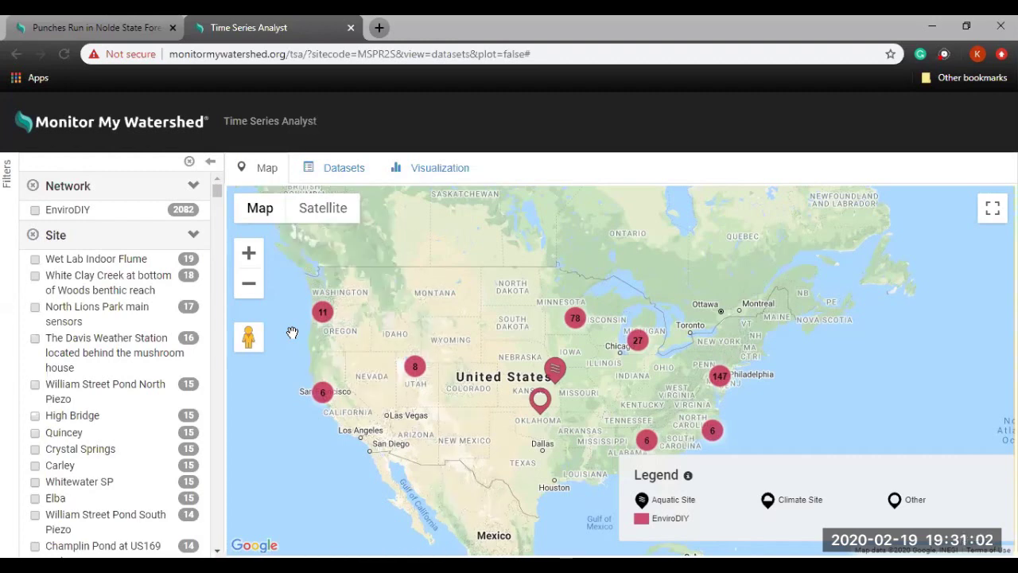
pyautogui.moveTo(259, 209)
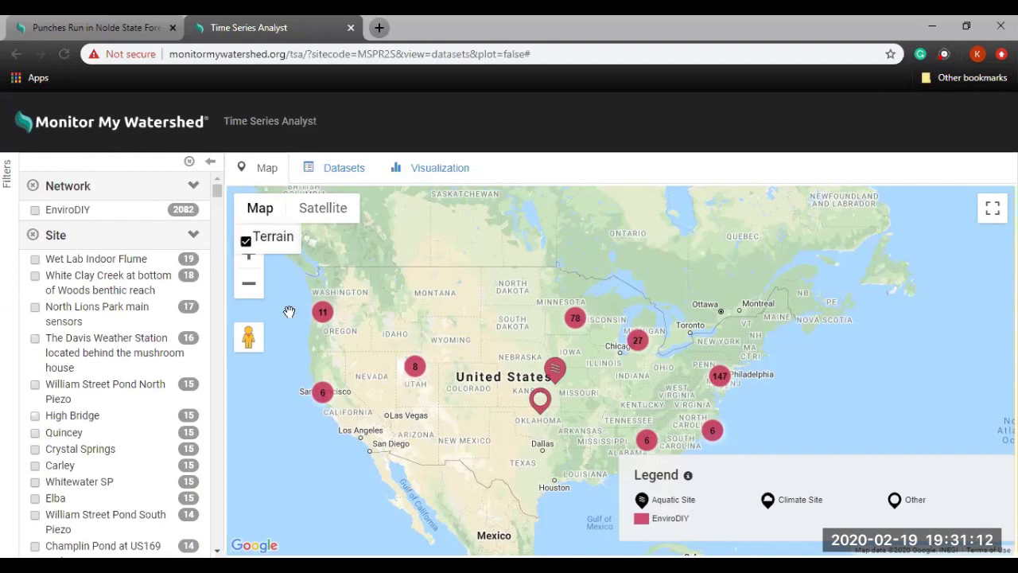
pyautogui.click(319, 208)
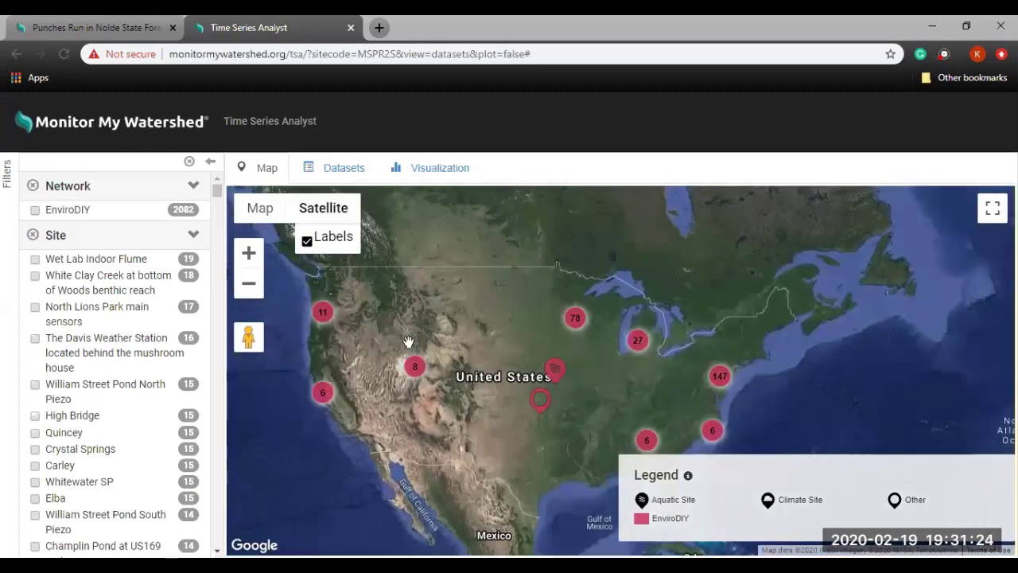
# - Hide the place labels on the satellite map and show them again
pyautogui.click(307, 242)
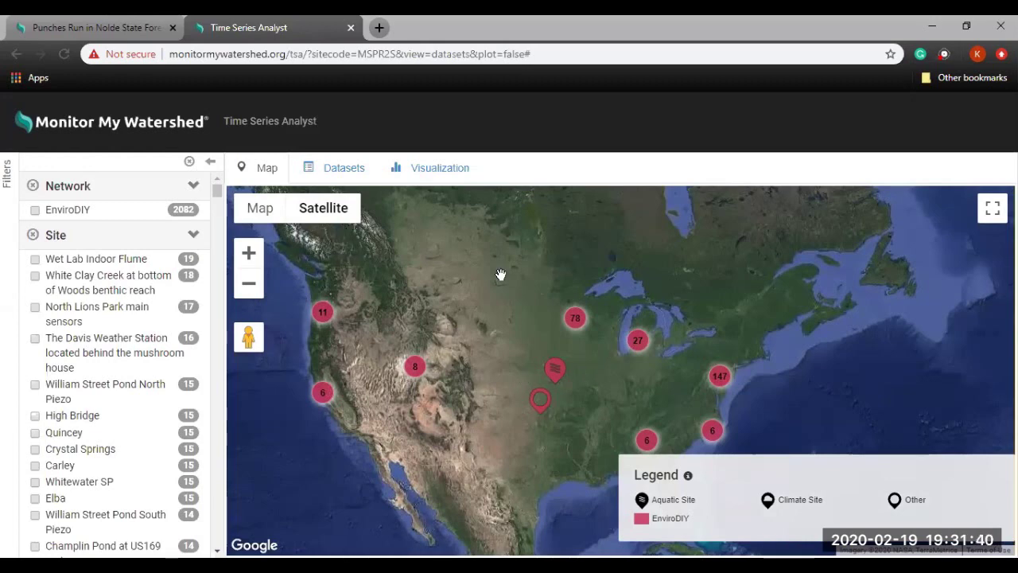
pyautogui.moveTo(338, 226)
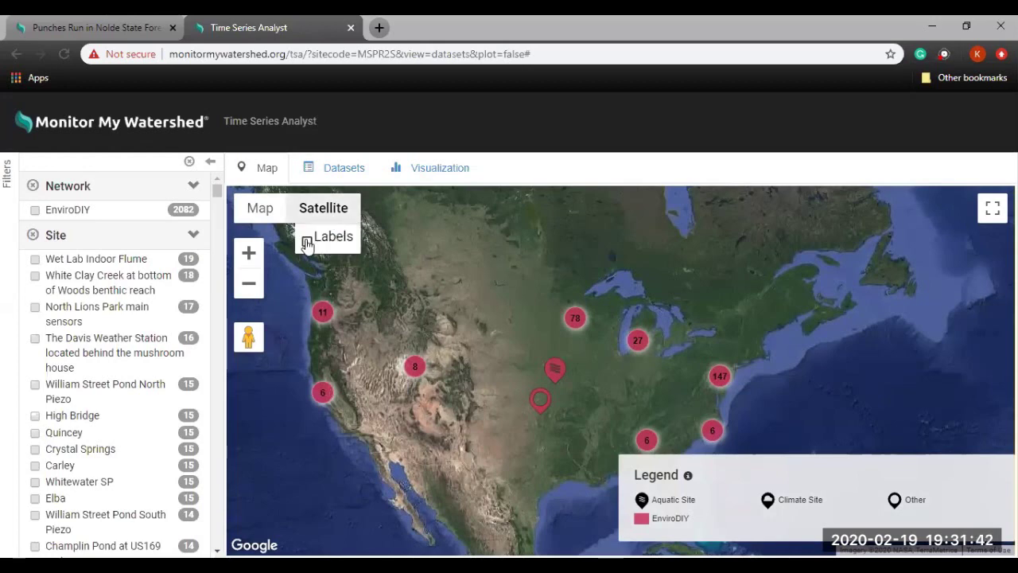
pyautogui.click(307, 240)
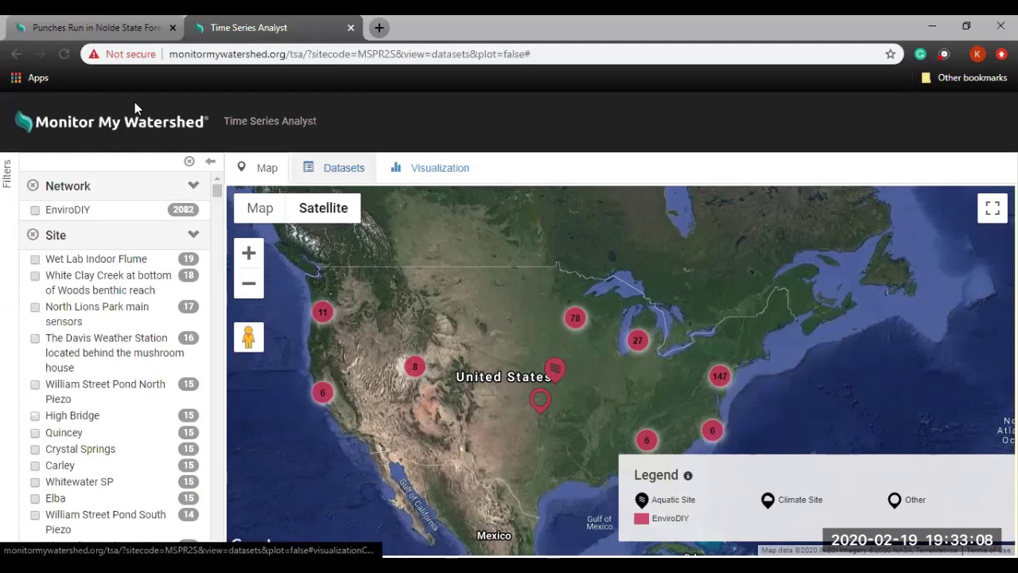
# - Open the dataset table and look across its columns
pyautogui.press('Tab')
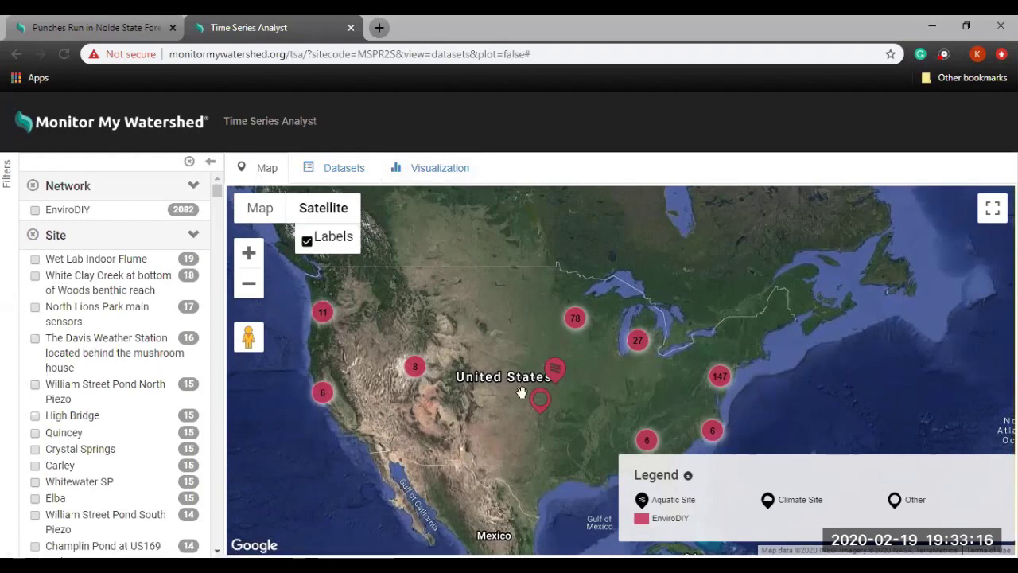
pyautogui.click(340, 165)
pyautogui.moveTo(514, 523); pyautogui.dragTo(243, 523)
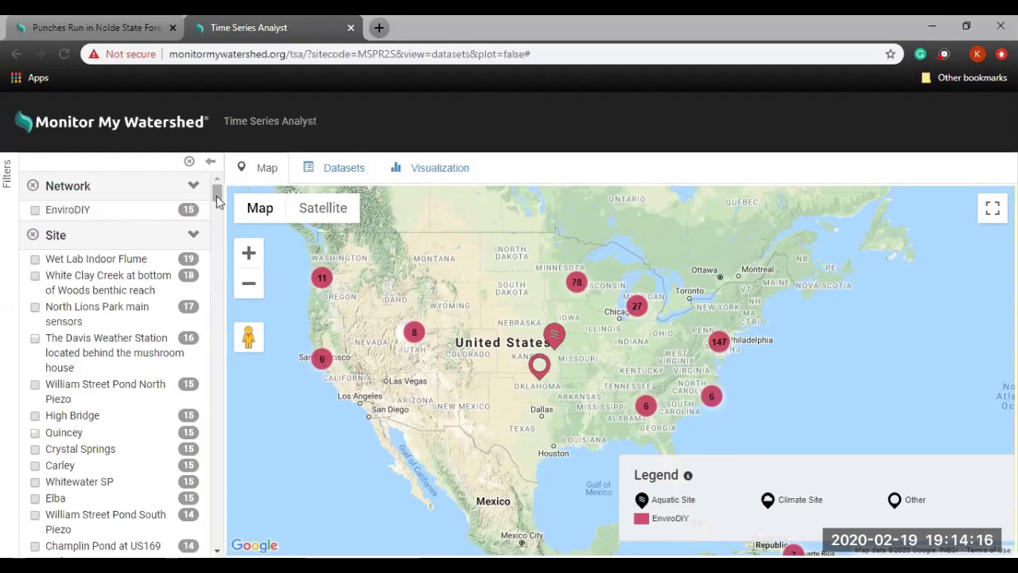
# - Review the Site, Variable Category and Variable filter lists and filter the map to the Quincey site
pyautogui.scroll(-3, 216, 196)
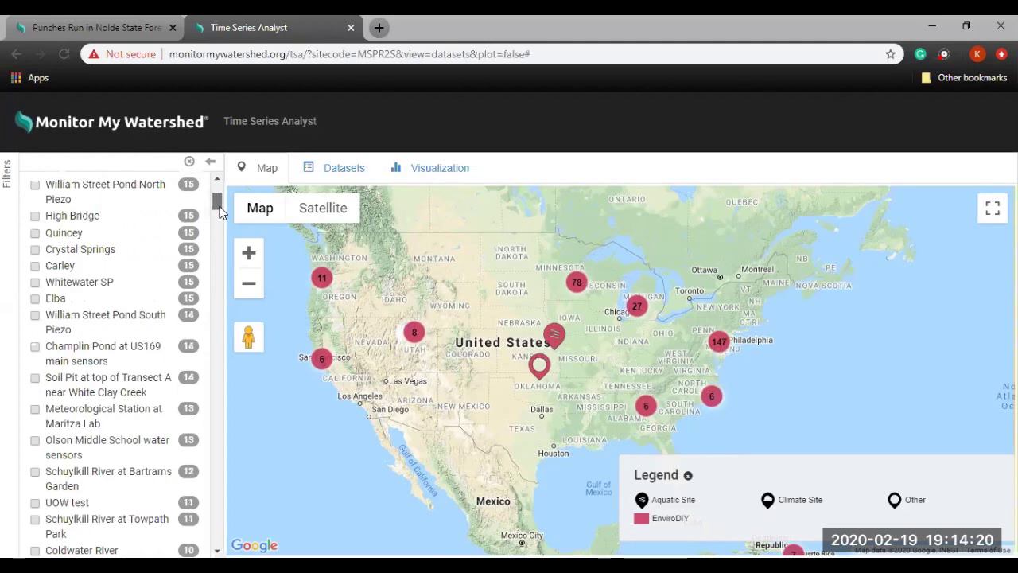
pyautogui.scroll(-10, 34, 437)
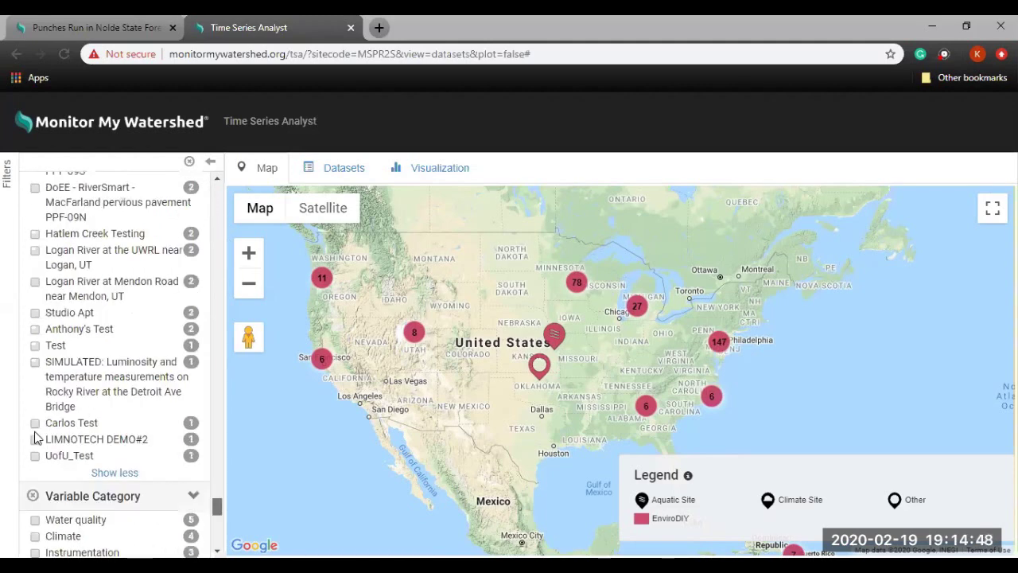
pyautogui.scroll(-3, 34, 437)
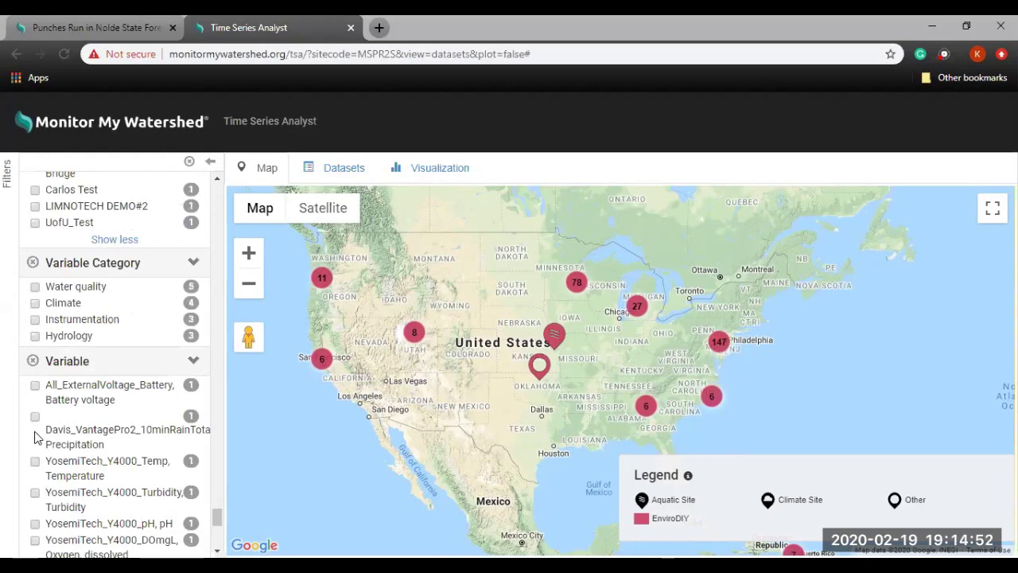
pyautogui.scroll(15, 34, 437)
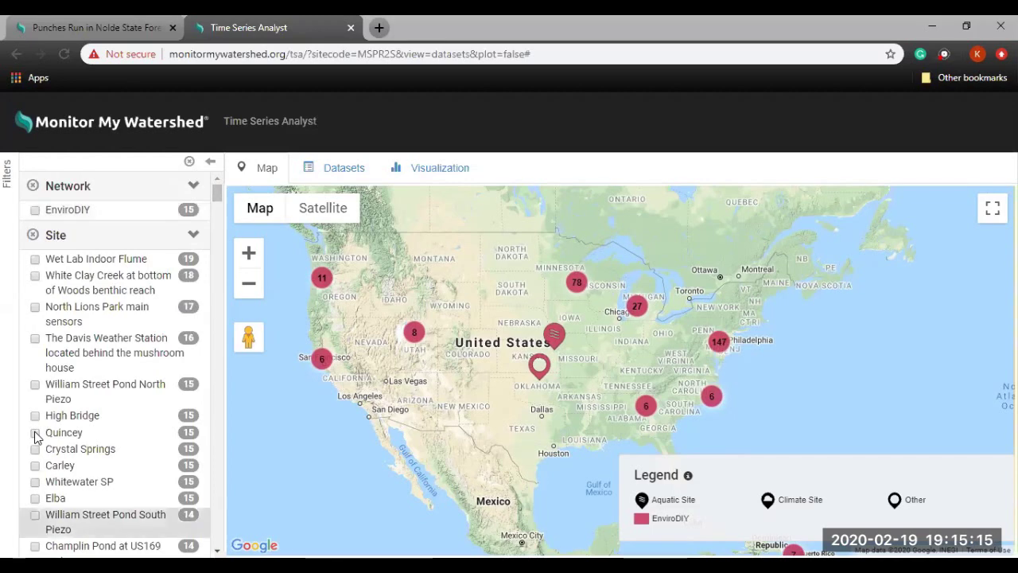
pyautogui.click(35, 433)
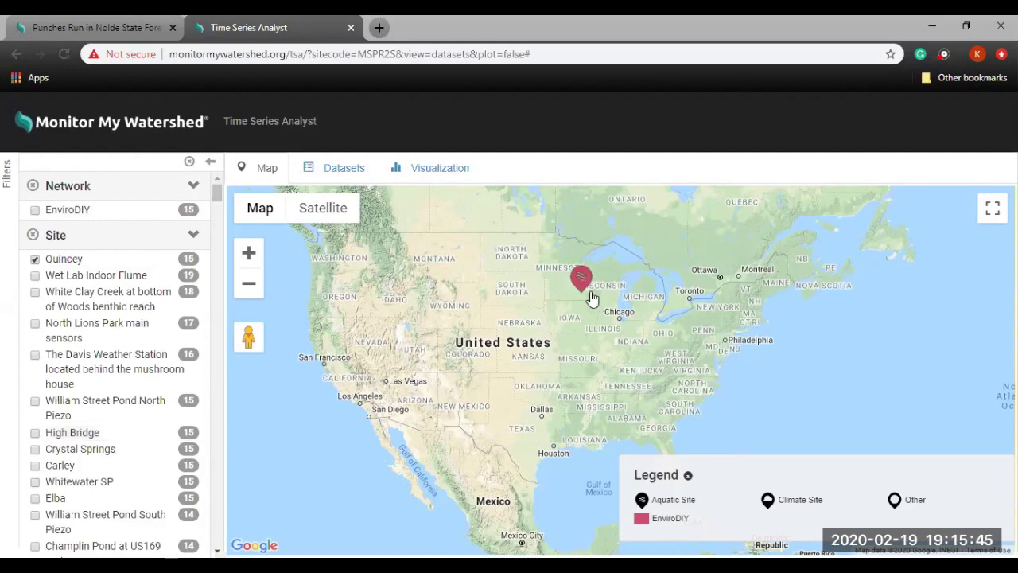
# - Open the Quincey marker's details on the map and view the site's data series
pyautogui.moveTo(583, 288)
pyautogui.click(581, 291)
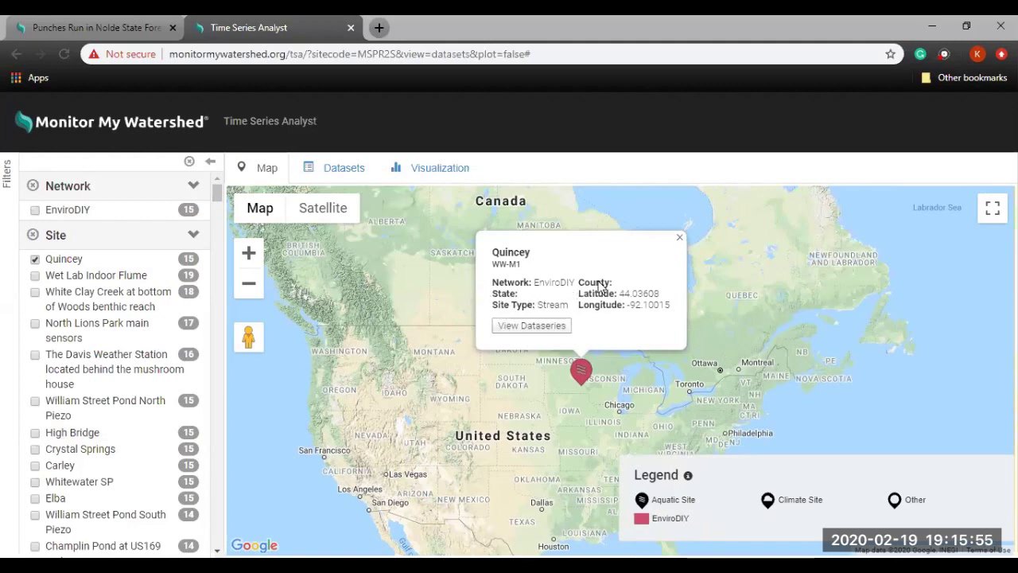
pyautogui.click(555, 329)
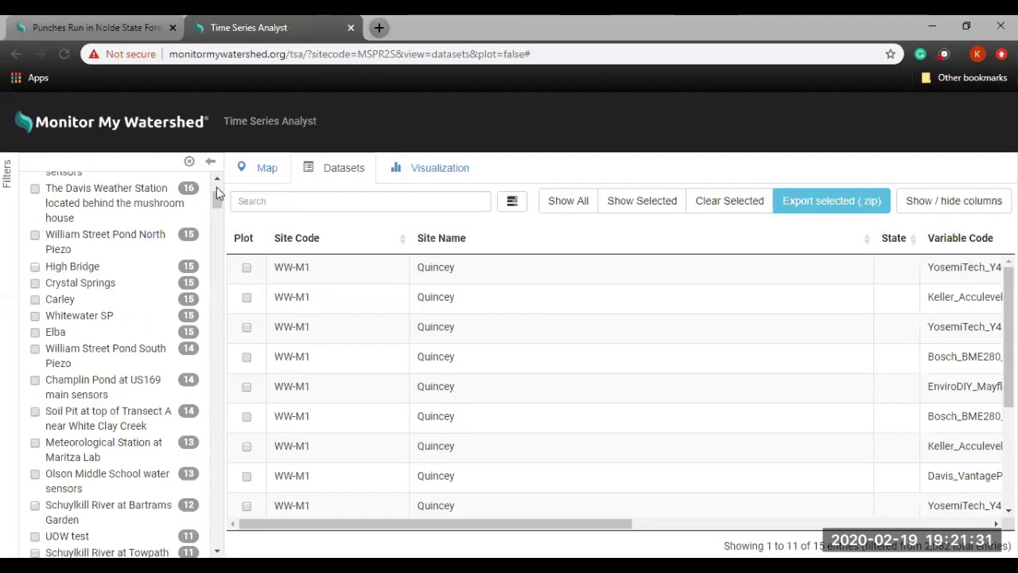
# - Sort the Quincey datasets by Variable Code, trying descending order before returning to ascending
pyautogui.scroll(3, 217, 193)
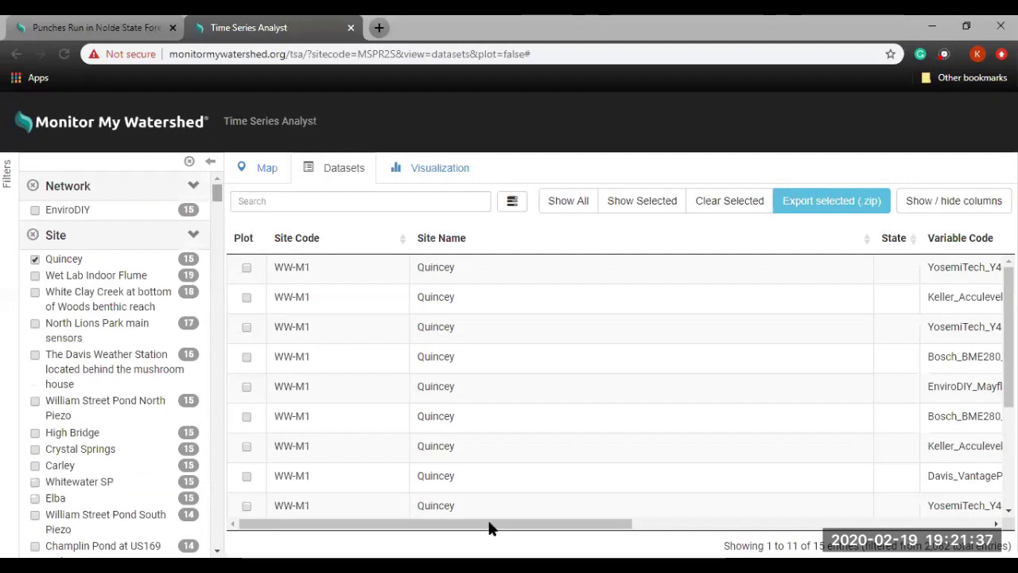
pyautogui.moveTo(467, 524); pyautogui.dragTo(568, 524)
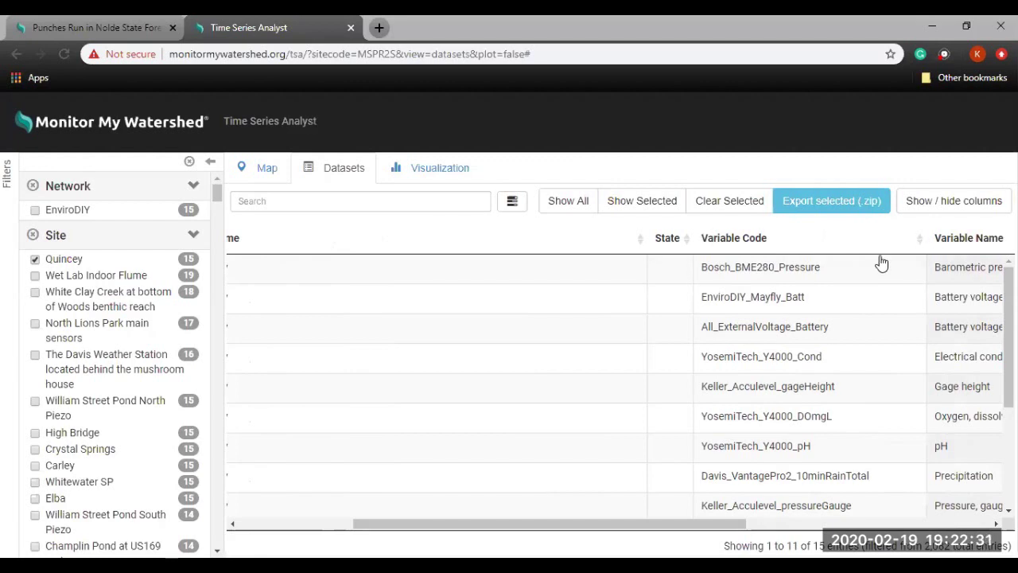
pyautogui.click(919, 242)
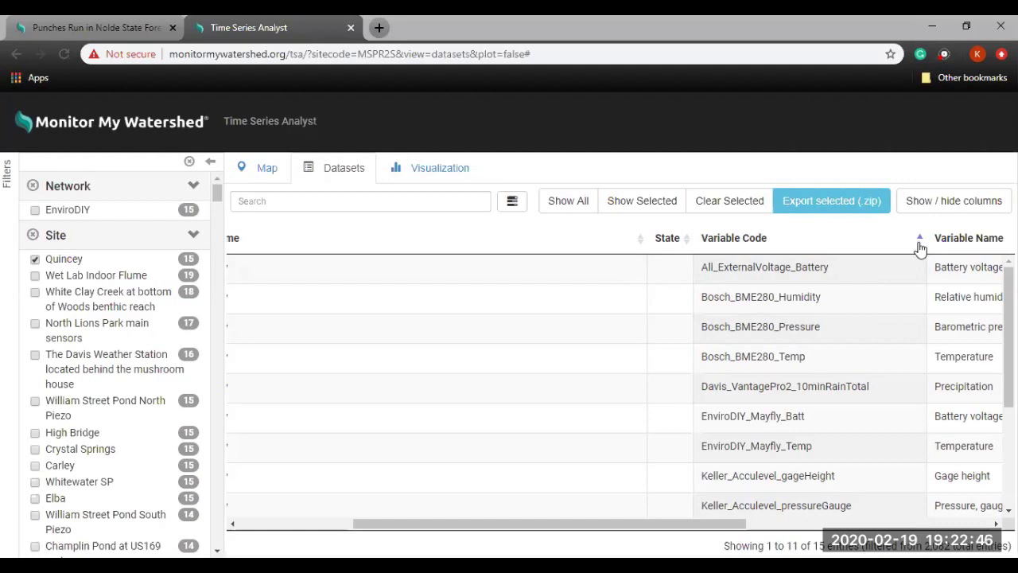
pyautogui.click(919, 241)
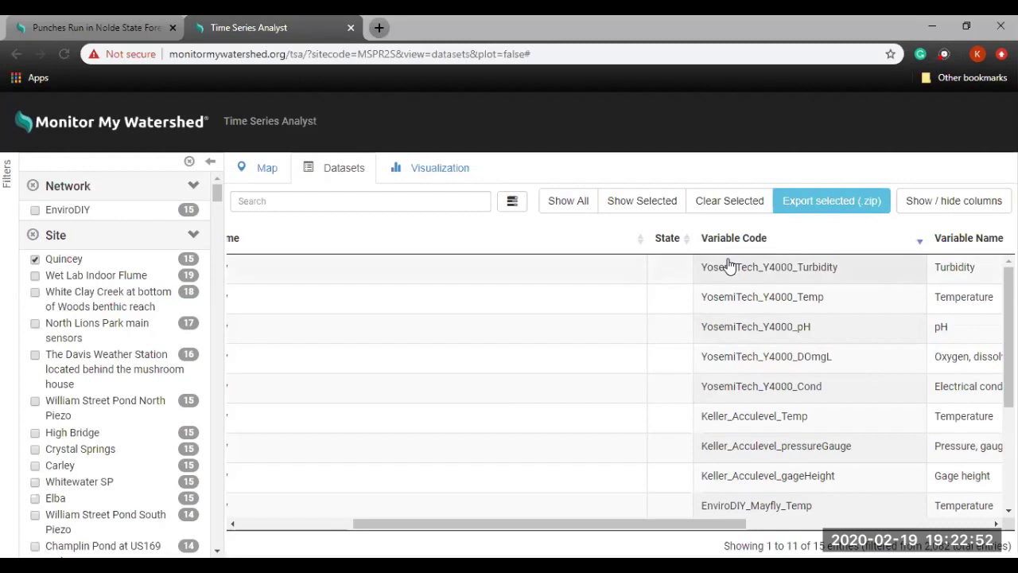
pyautogui.click(920, 237)
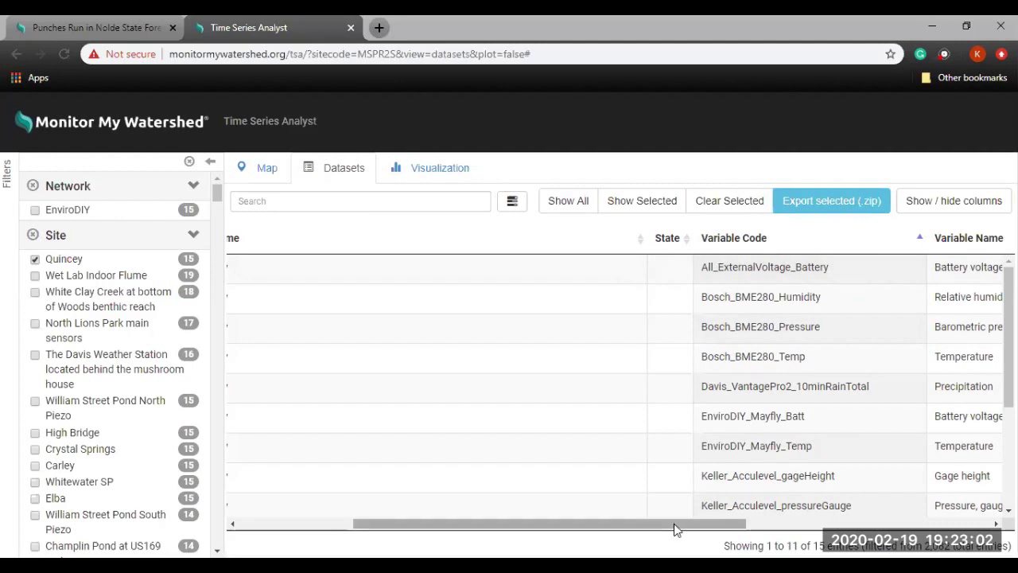
# - Examine the Variable Name, Quality Control Level and following columns of the Quincey datasets
pyautogui.moveTo(712, 524); pyautogui.dragTo(774, 251)
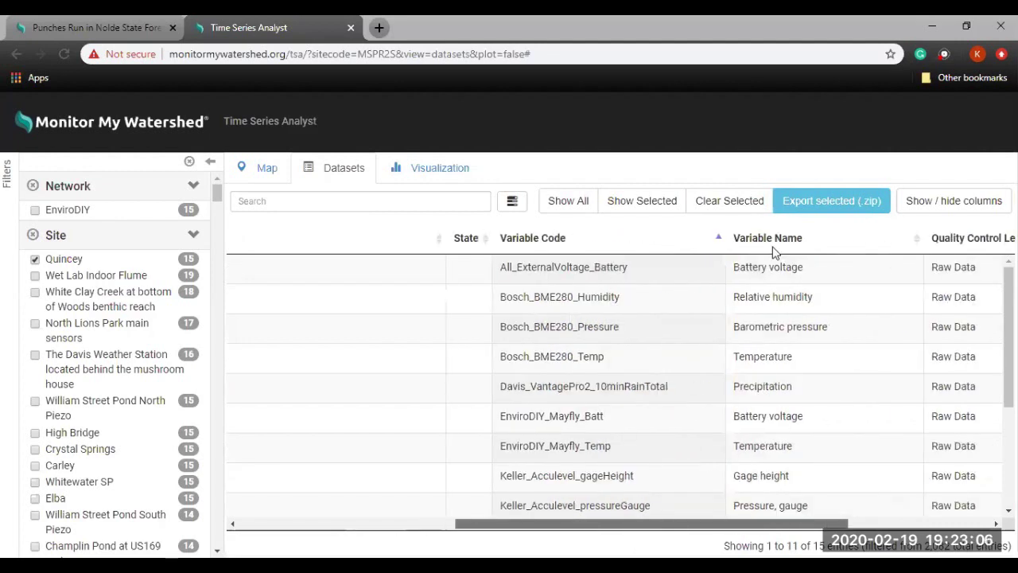
pyautogui.hscroll(2, 774, 252)
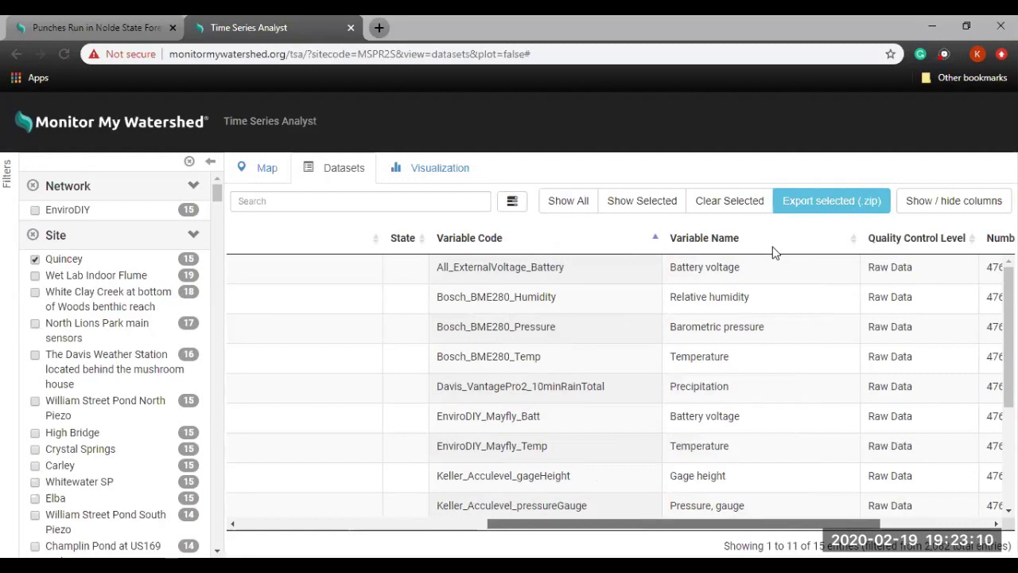
pyautogui.hscroll(1, 775, 251)
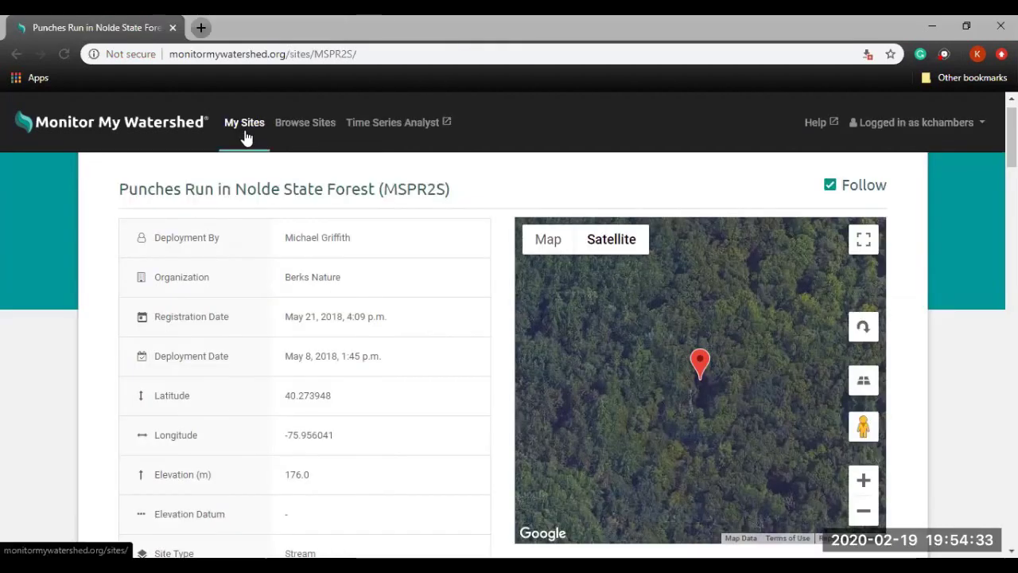
# - Go to the Monitor My Watershed home page and open Time Series Analyst from there
pyautogui.click(74, 126)
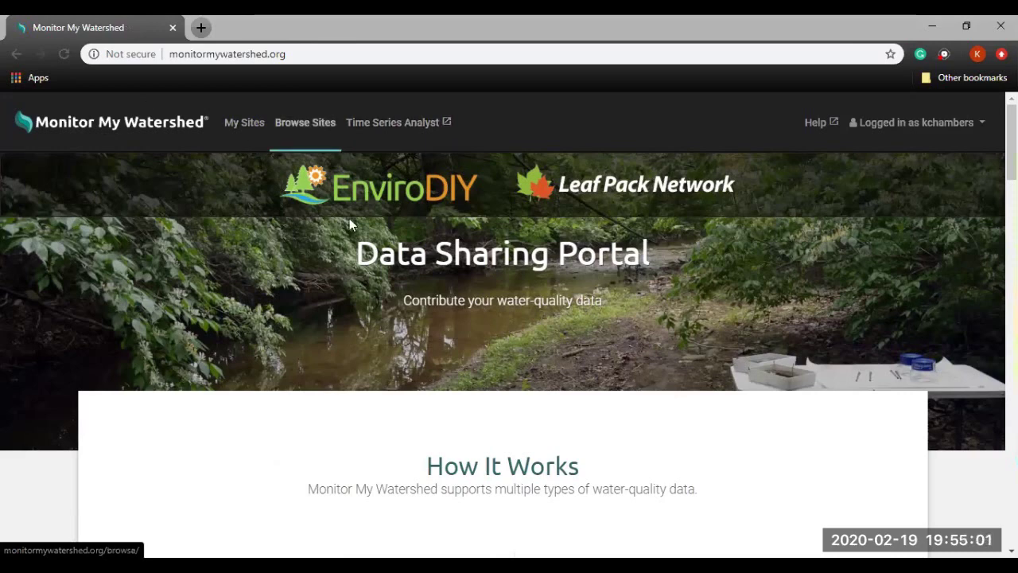
pyautogui.click(388, 123)
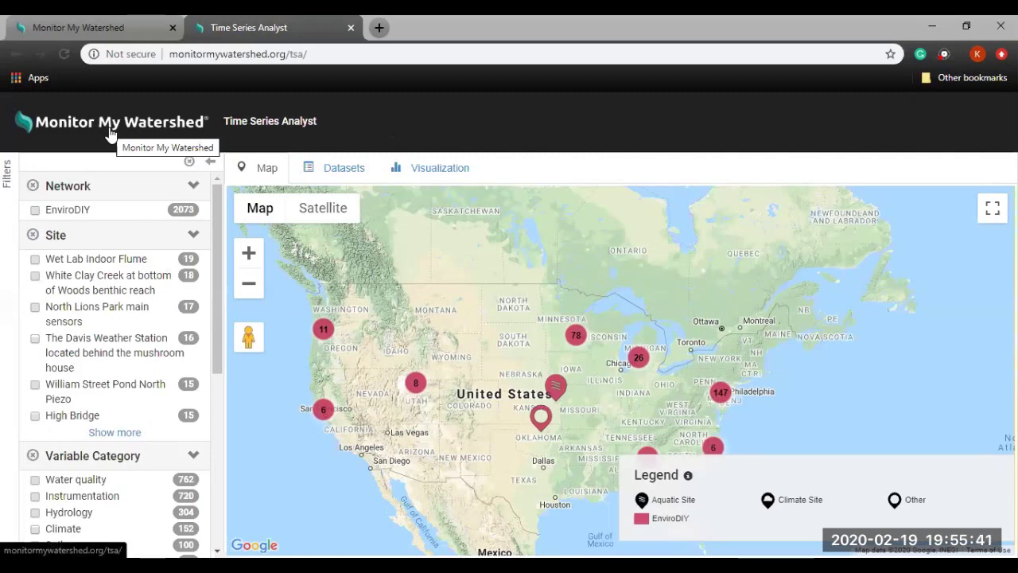
# - Leave Time Series Analyst and load the Monitor My Watershed home page by shortening the page address to monitormywatershed.org/
pyautogui.click(110, 132)
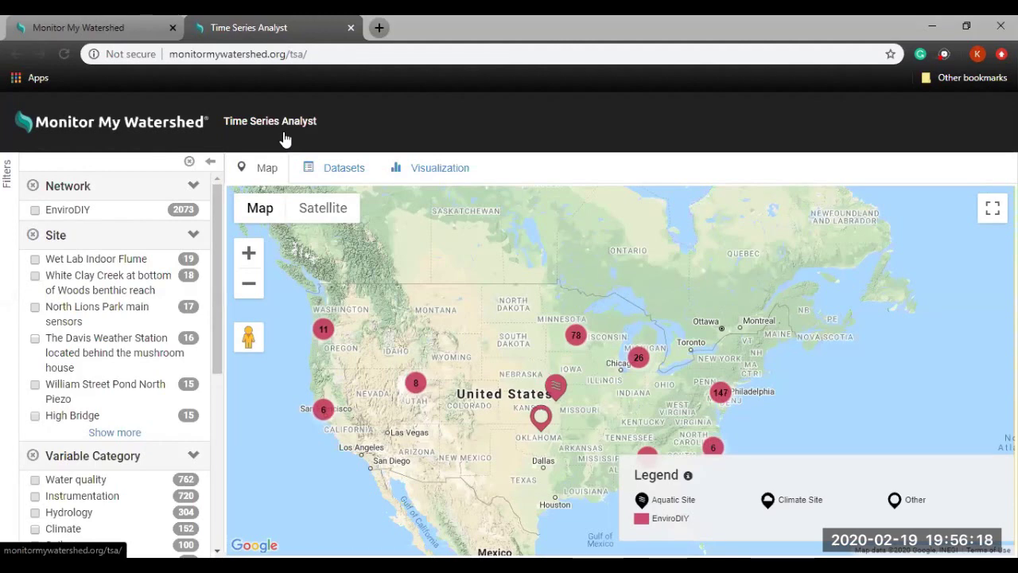
pyautogui.click(320, 53)
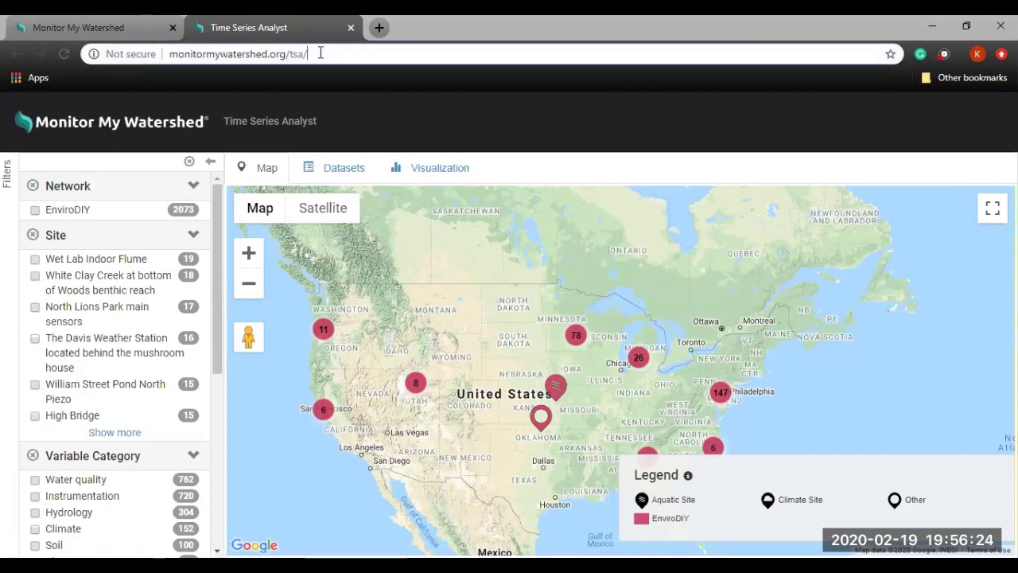
pyautogui.press('BackSpace')
pyautogui.press('BackSpace')
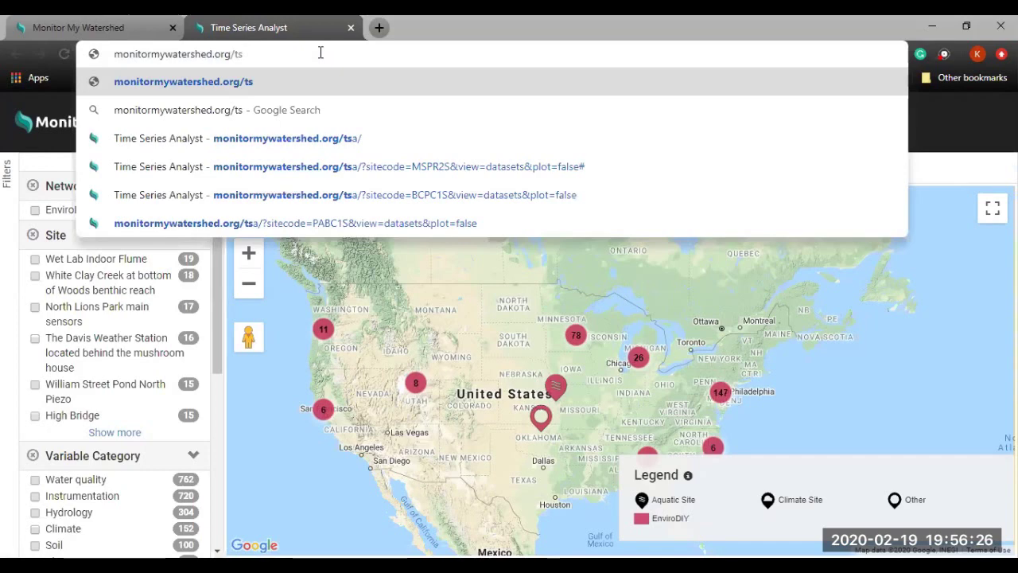
pyautogui.press('BackSpace')
pyautogui.press('BackSpace')
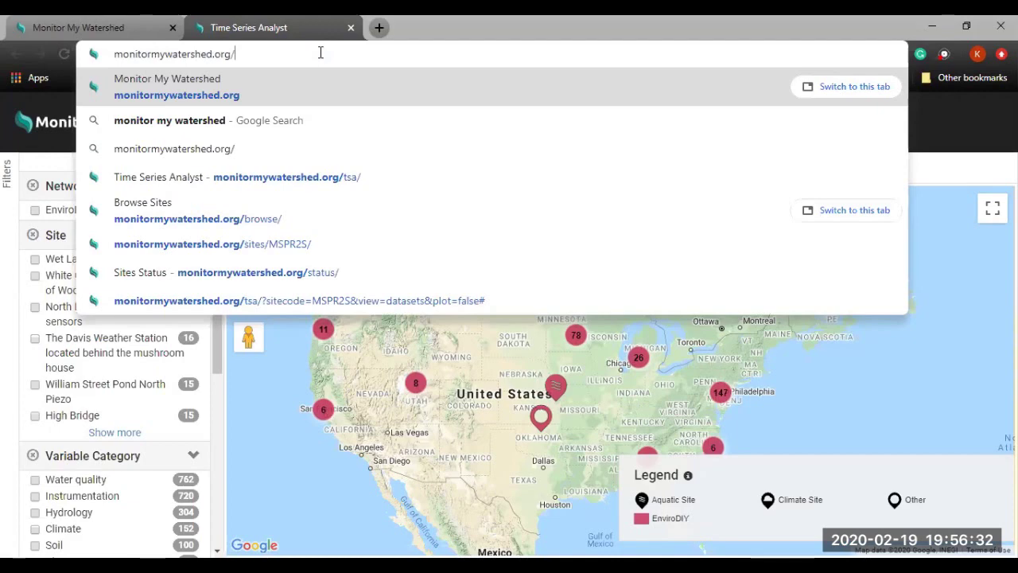
pyautogui.press('Return')
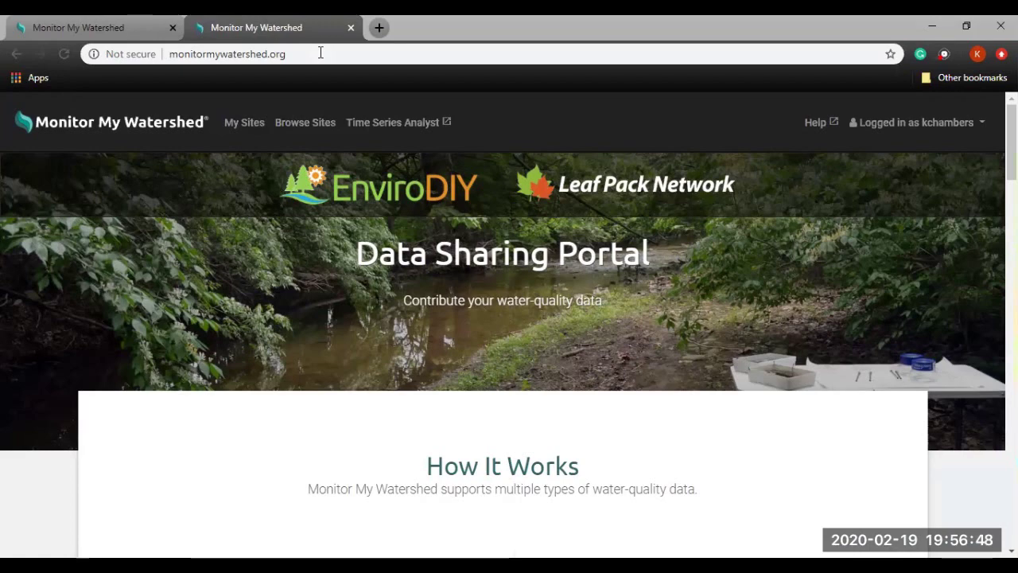
# - Open the site's Help page and examine the help resources offered for each WikiWatershed toolkit app
pyautogui.click(815, 123)
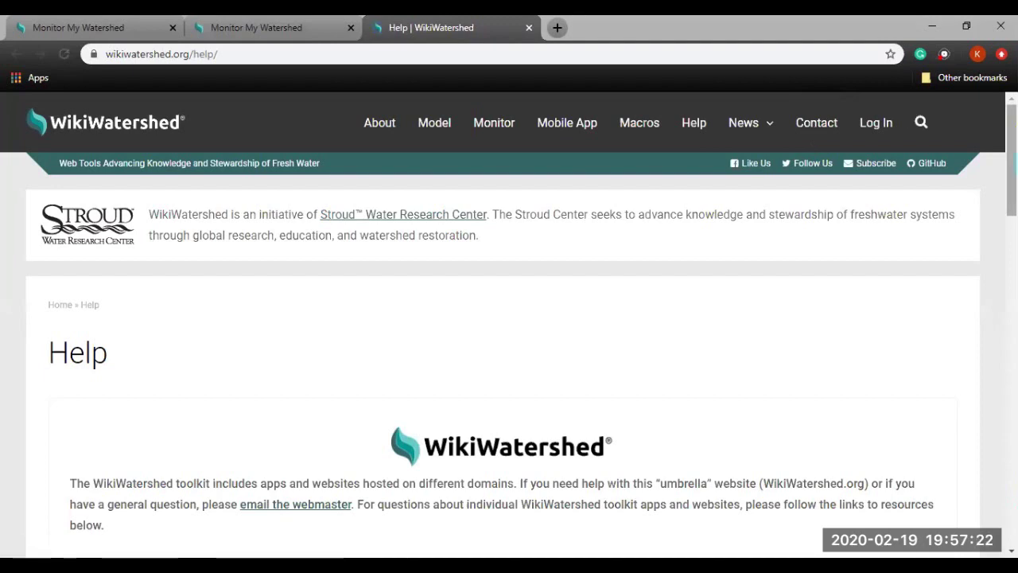
pyautogui.scroll(-1, 509, 318)
pyautogui.scroll(-1, 509, 318)
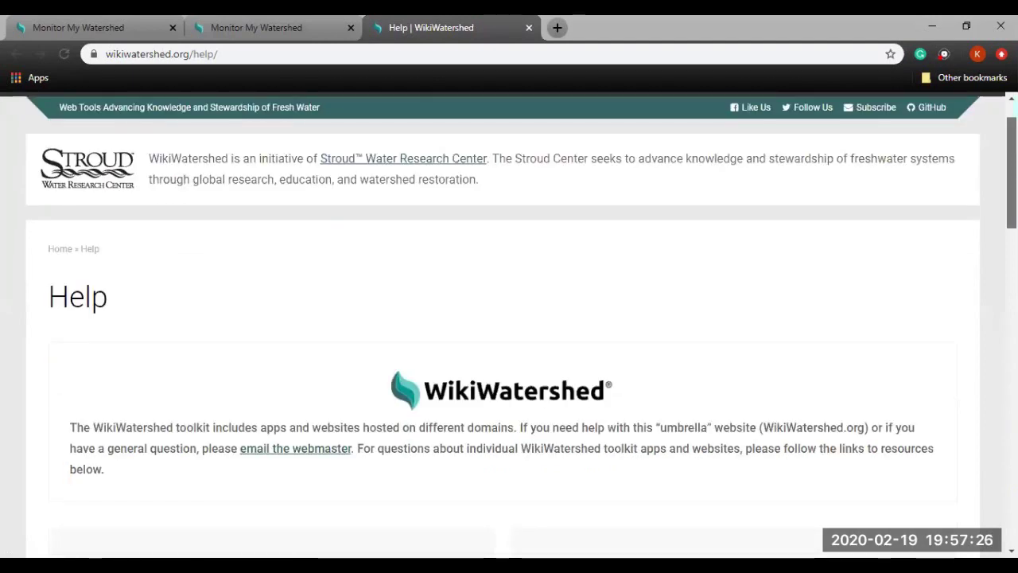
pyautogui.scroll(-1, 509, 319)
pyautogui.scroll(-1, 510, 319)
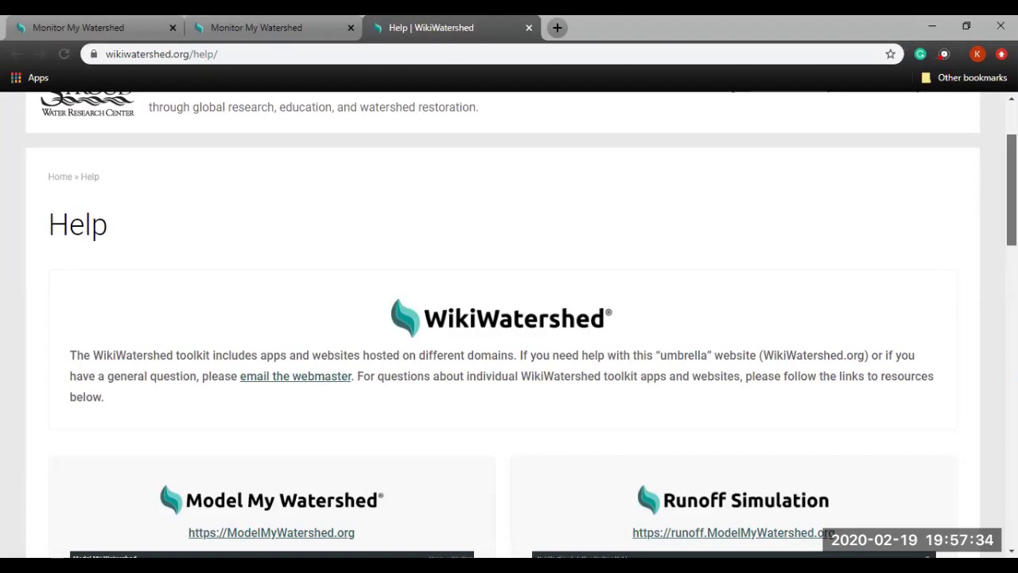
pyautogui.scroll(-2, 509, 324)
pyautogui.scroll(-1, 509, 325)
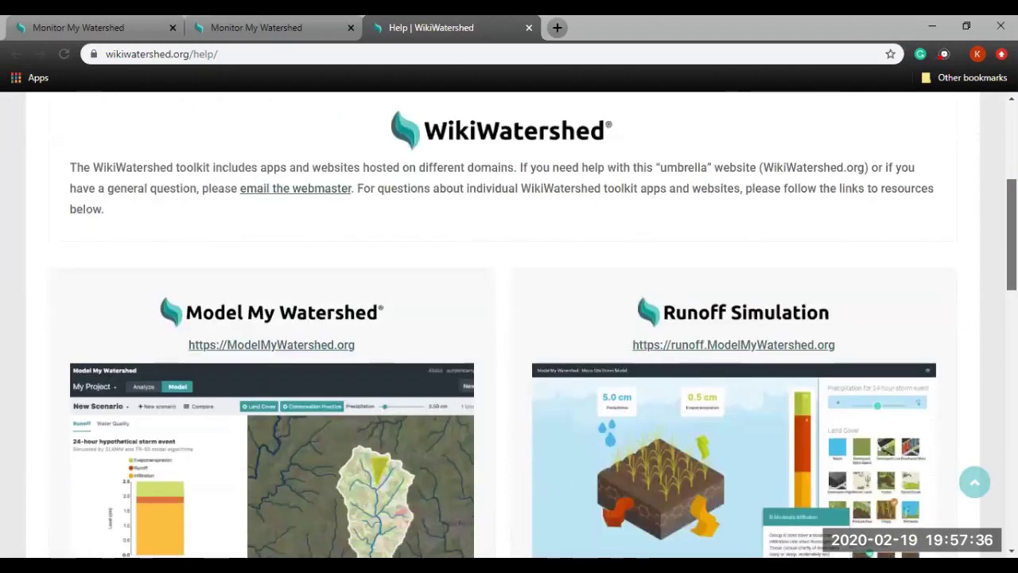
pyautogui.scroll(-2, 509, 325)
pyautogui.scroll(-1, 509, 325)
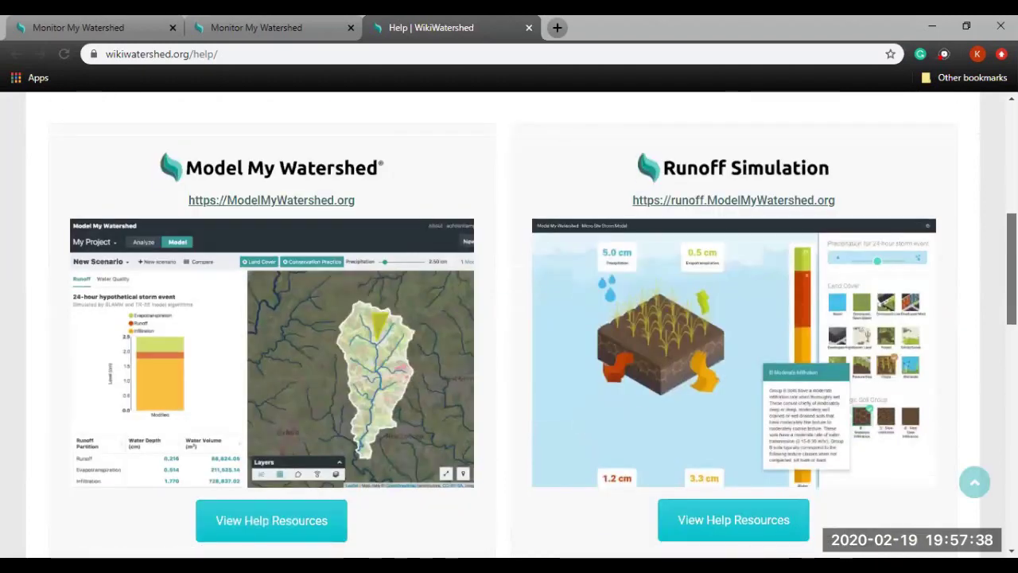
pyautogui.scroll(-1, 509, 325)
pyautogui.scroll(-4, 509, 325)
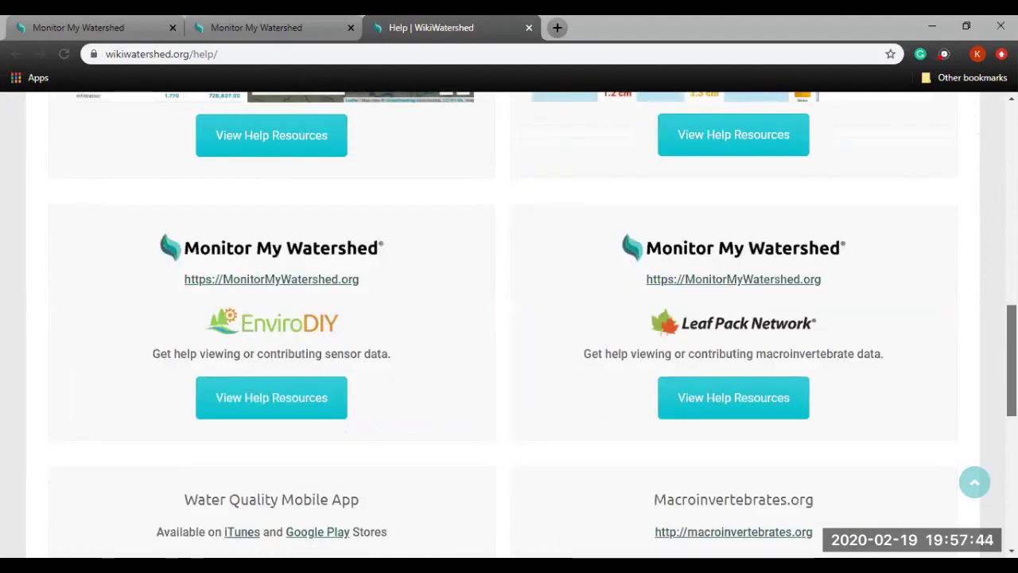
pyautogui.scroll(-1, 510, 318)
pyautogui.scroll(-4, 509, 319)
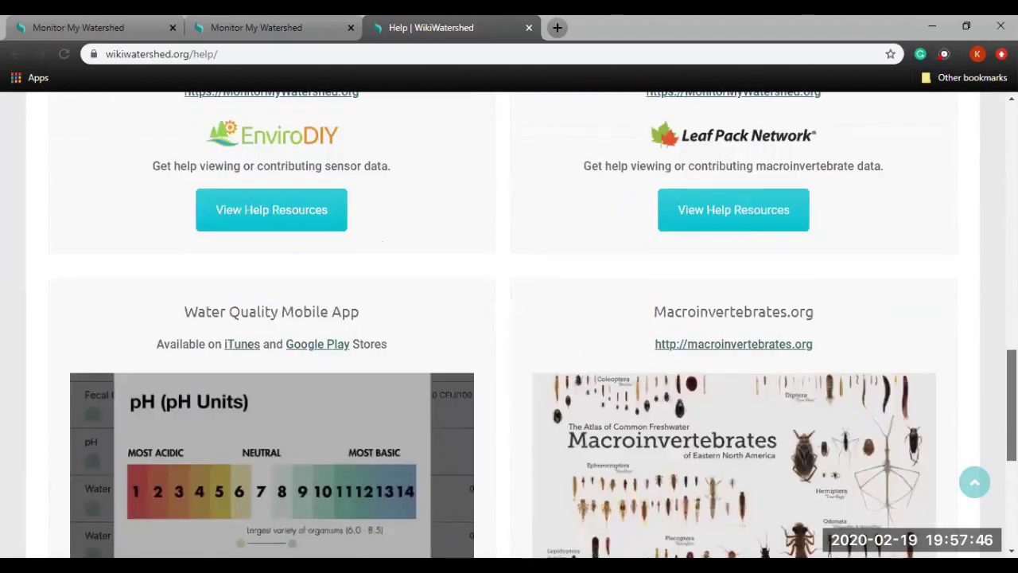
pyautogui.scroll(-4, 509, 318)
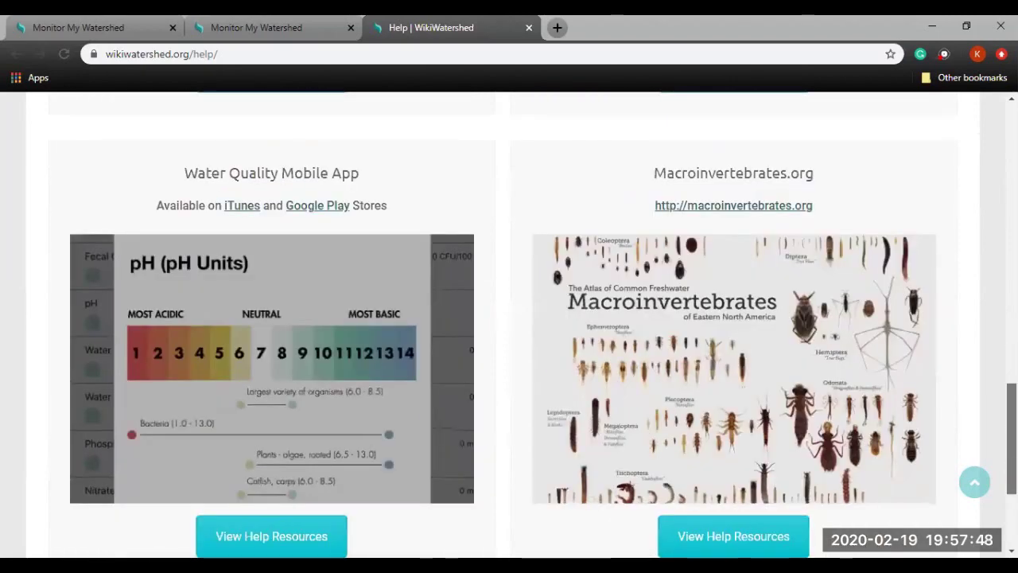
pyautogui.scroll(-1, 510, 318)
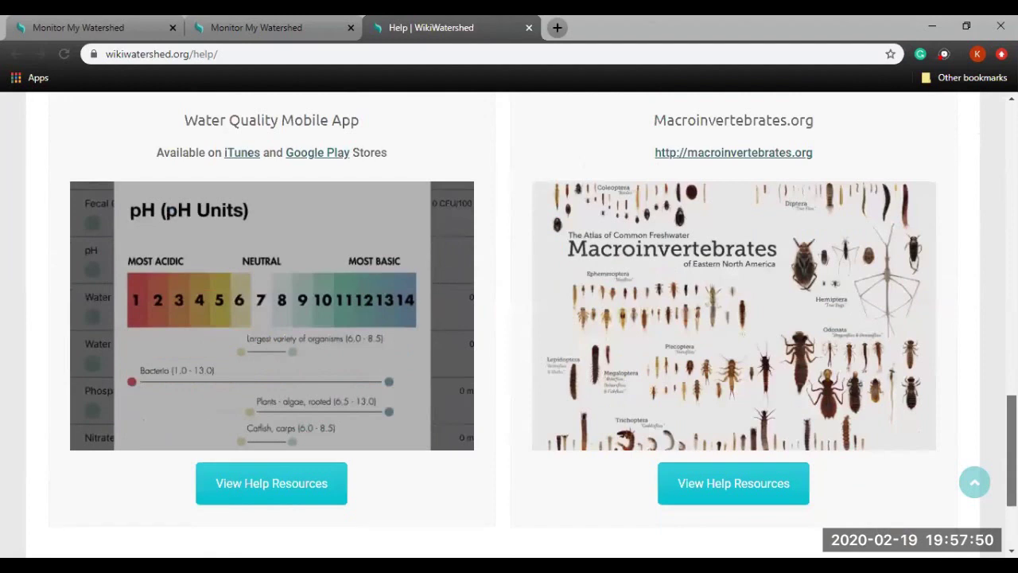
# - Open the help resources for Monitor My Watershed EnviroDIY sensor data and read the Resources list
pyautogui.scroll(5, 509, 325)
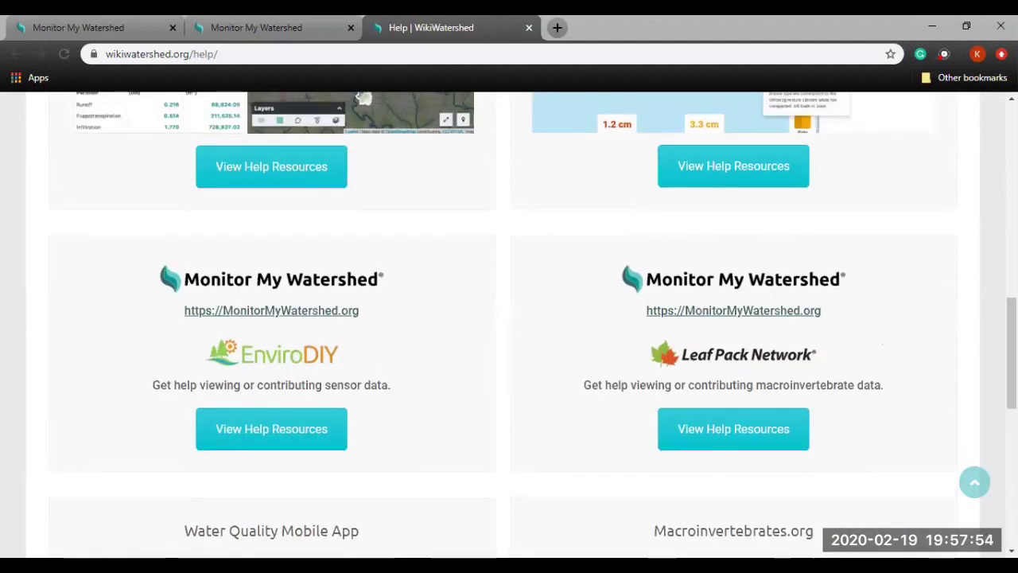
pyautogui.click(231, 430)
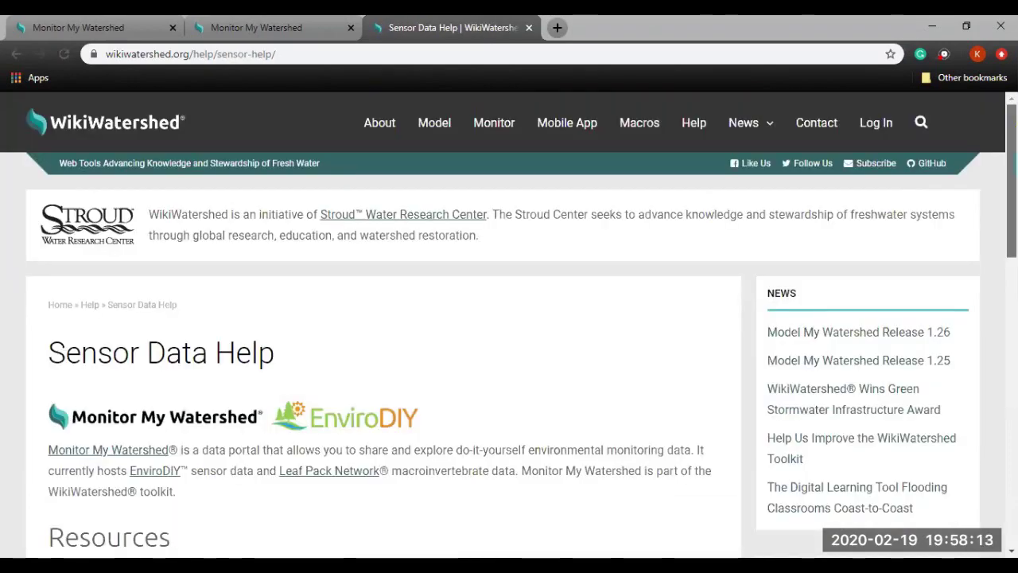
pyautogui.scroll(-1, 509, 319)
pyautogui.scroll(-1, 509, 318)
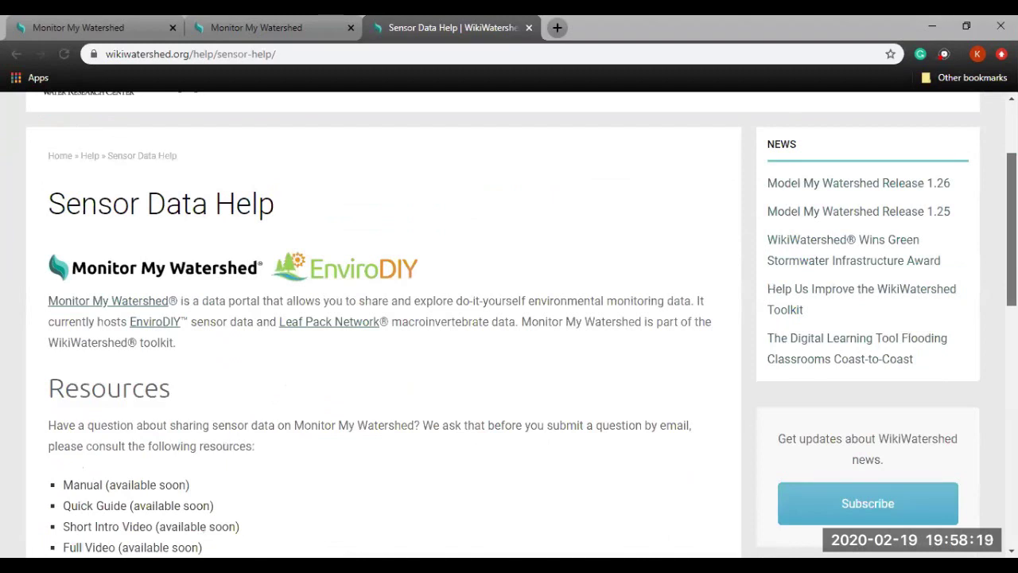
pyautogui.scroll(-1, 382, 318)
pyautogui.scroll(-1, 382, 318)
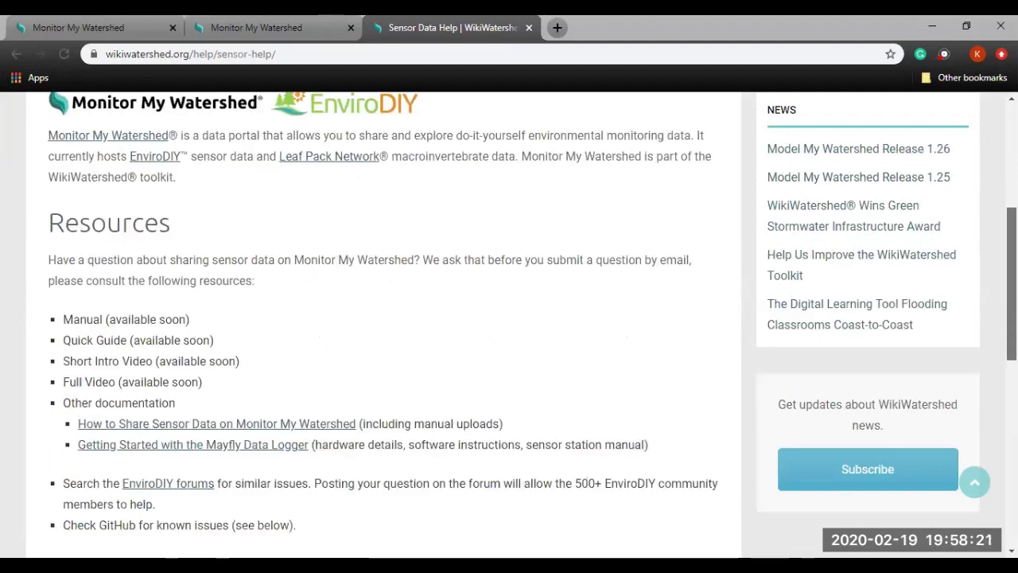
pyautogui.scroll(-1, 382, 319)
pyautogui.scroll(-1, 382, 318)
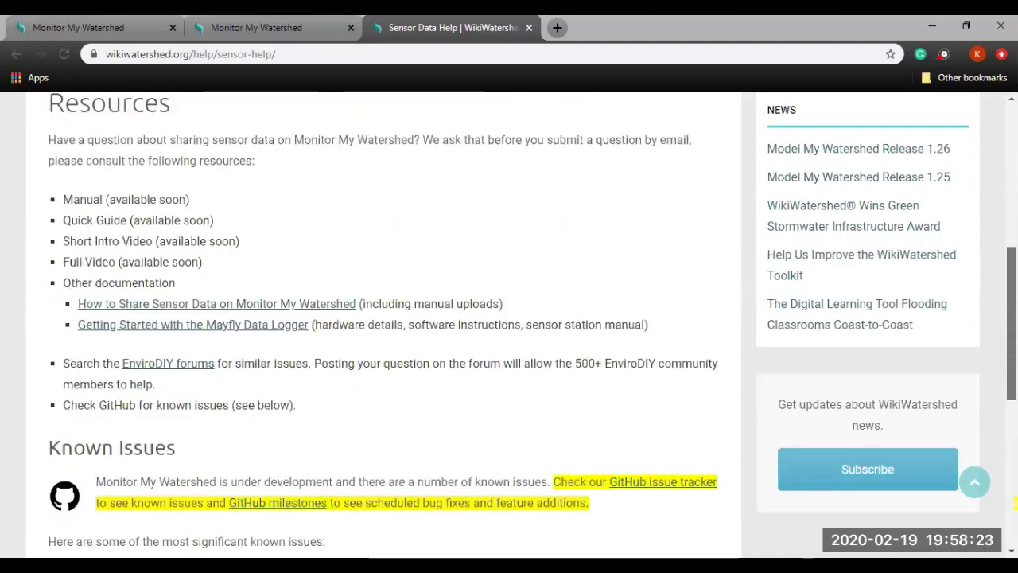
pyautogui.scroll(-1, 382, 319)
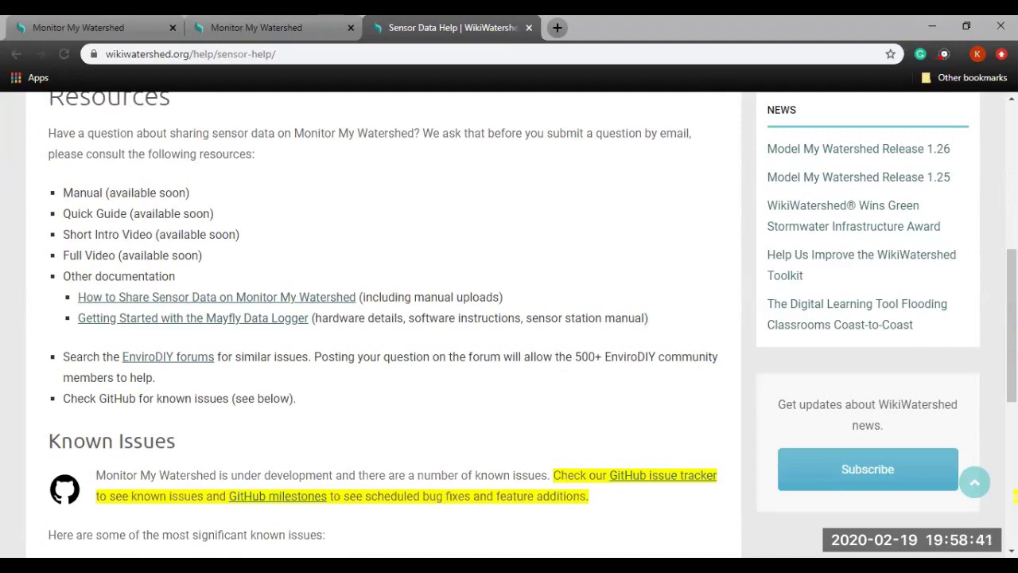
# - Examine the Known Issues and Still Need Help sections of the Sensor Data Help page
pyautogui.scroll(-1, 382, 318)
pyautogui.scroll(-2, 382, 318)
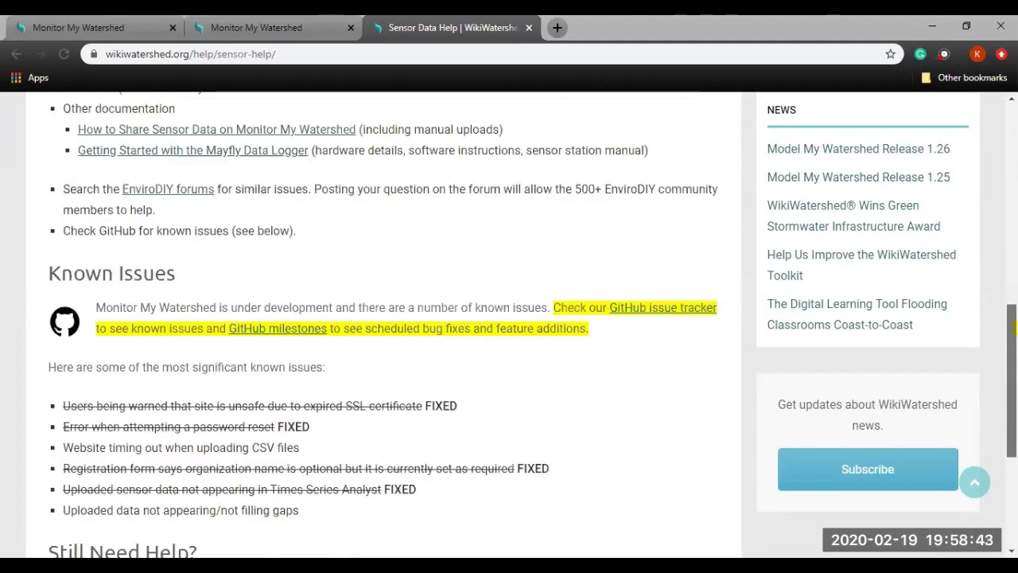
pyautogui.scroll(-1, 382, 318)
pyautogui.scroll(-1, 382, 318)
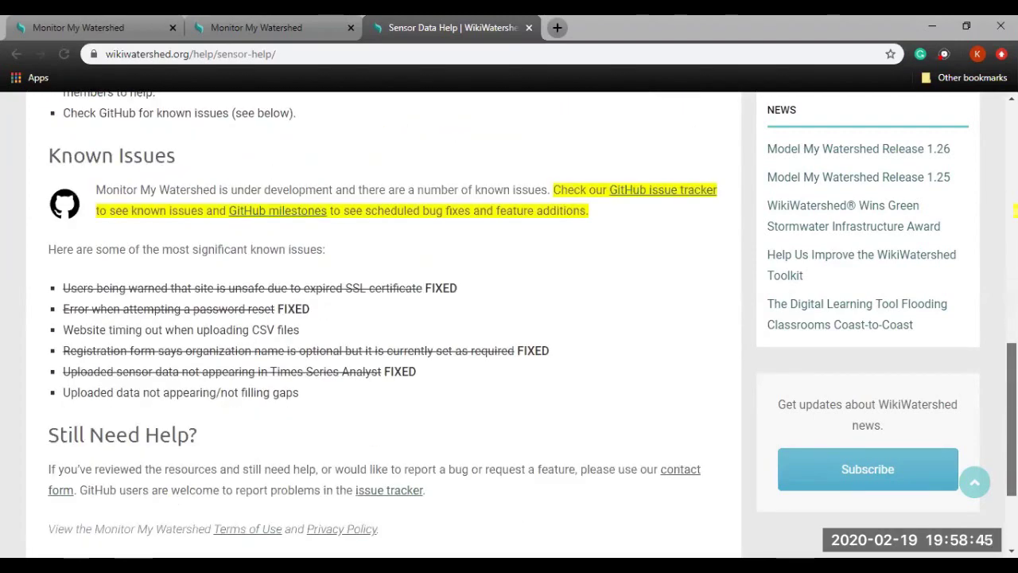
pyautogui.scroll(-1, 382, 318)
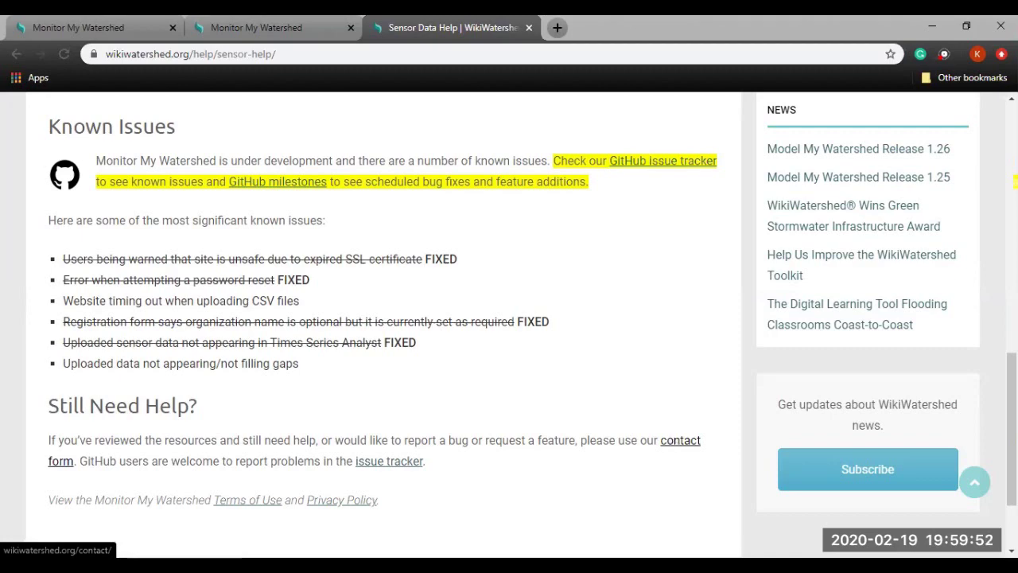
# - View the Monitor My Watershed home page again, and return to Sensor Data Help to review the whole page
pyautogui.click(217, 28)
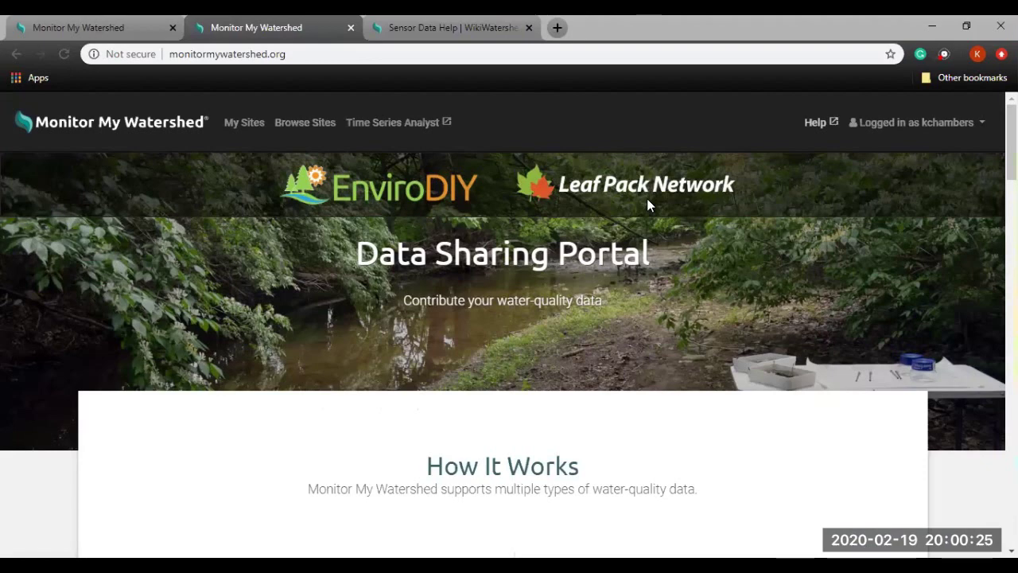
pyautogui.hotkey('ctrl', 'Tab')
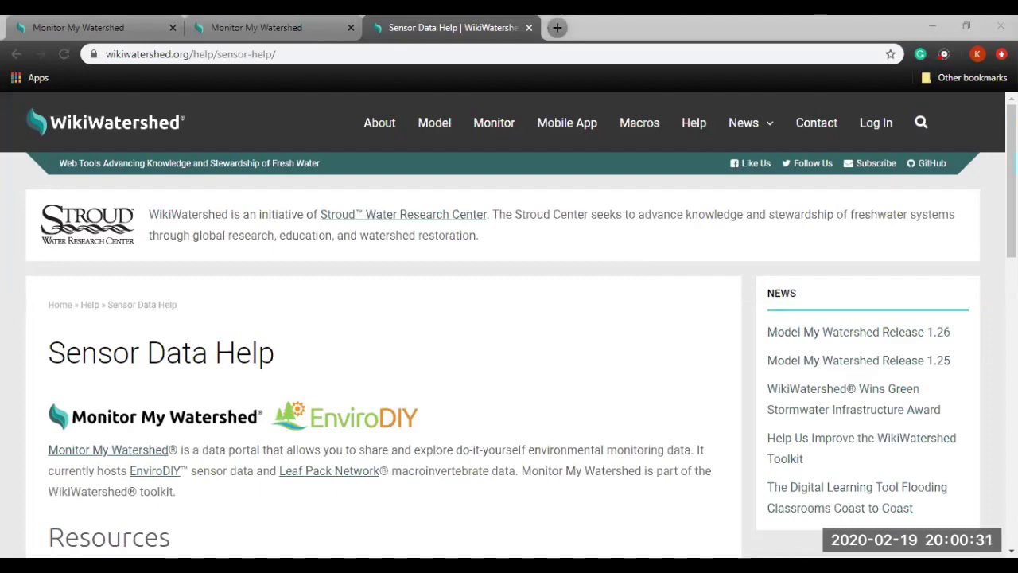
pyautogui.scroll(-2, 509, 318)
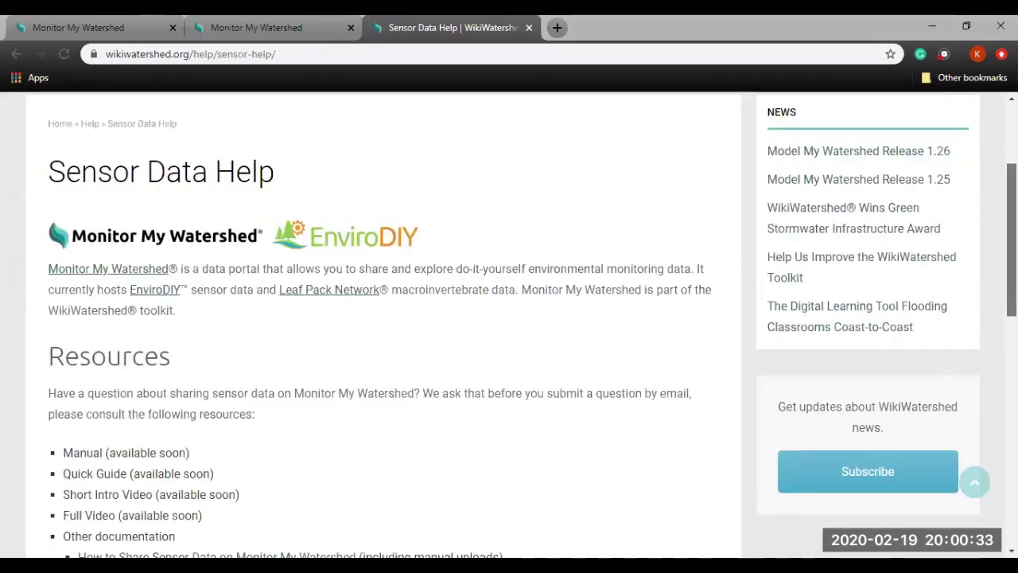
pyautogui.scroll(-4, 382, 318)
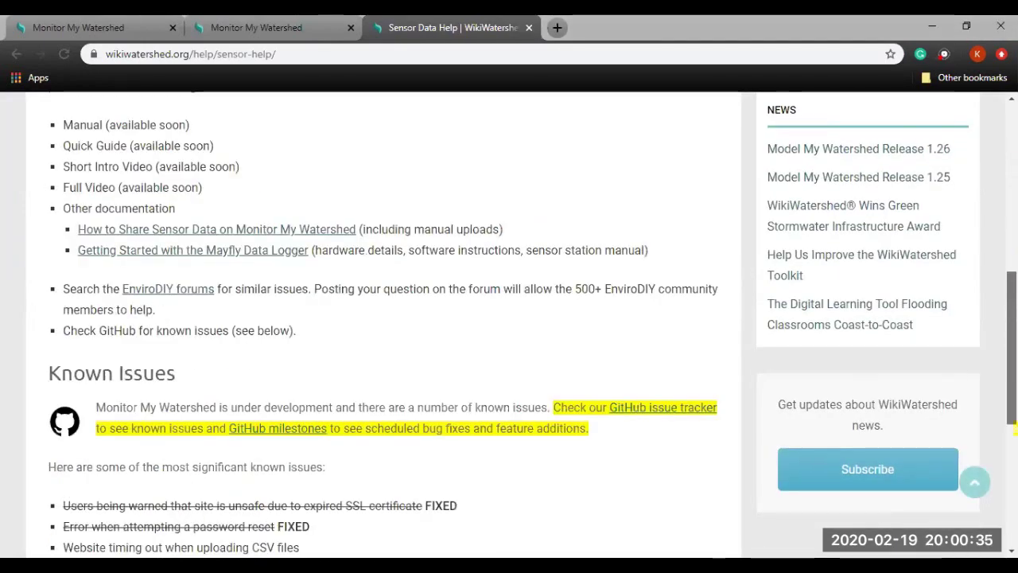
pyautogui.scroll(-4, 381, 318)
pyautogui.scroll(-1, 382, 318)
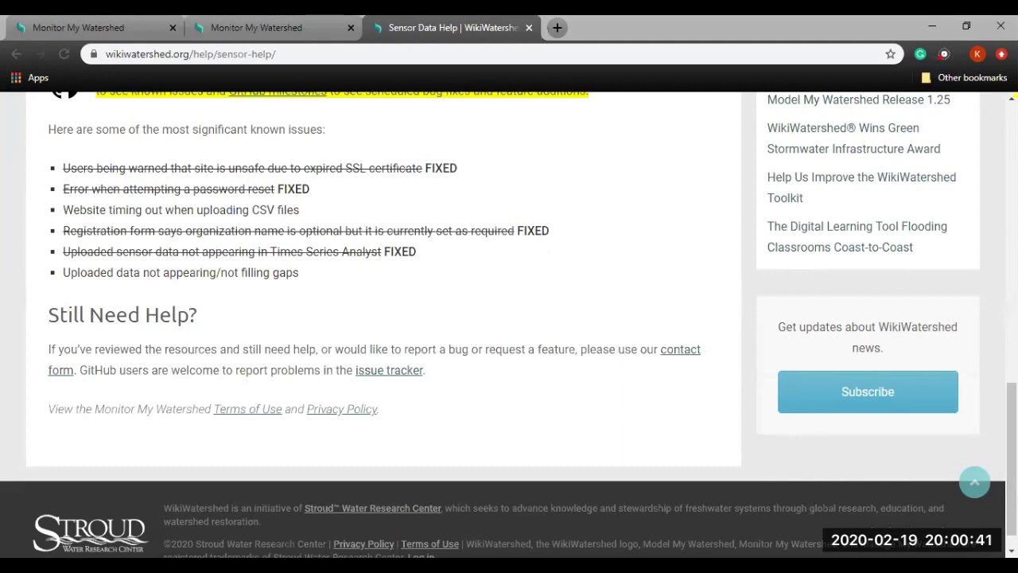
pyautogui.scroll(2, 972, 98)
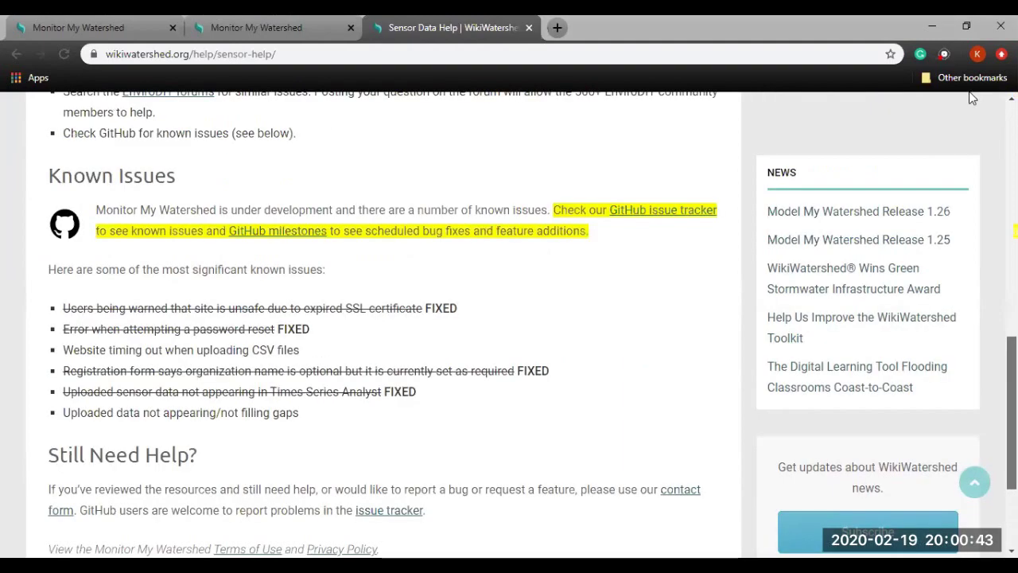
pyautogui.scroll(10, 968, 89)
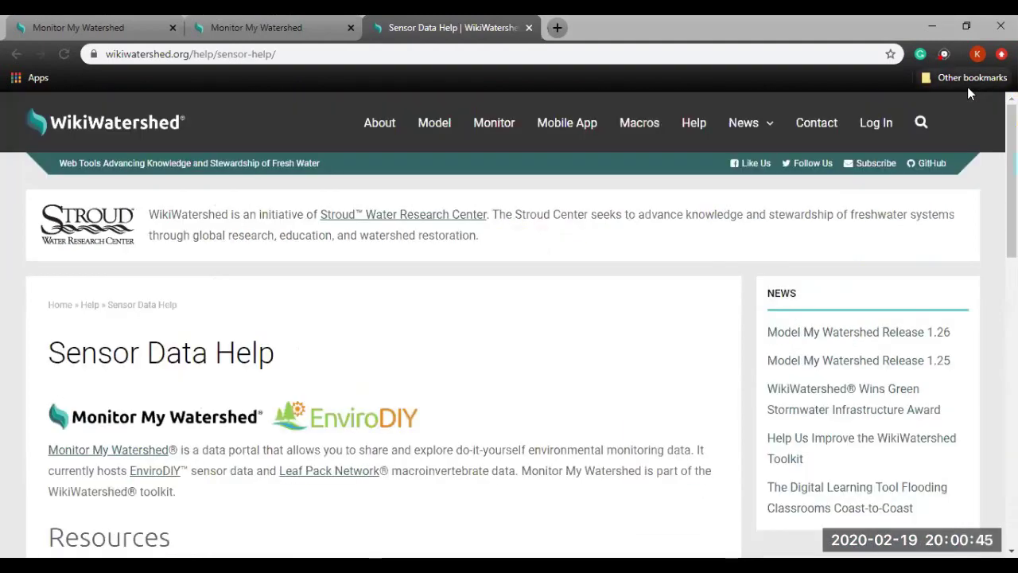